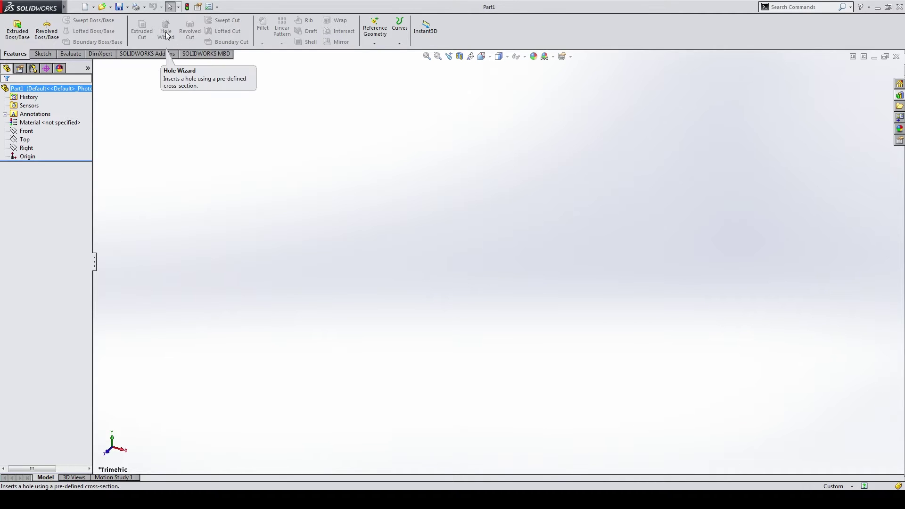
# Draw a corner rectangle on the Top plane
pyautogui.click(43, 53)
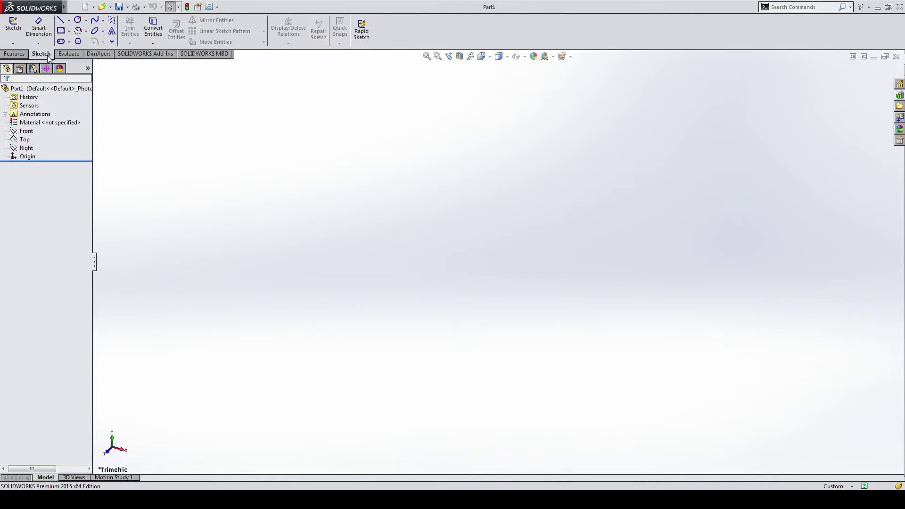
pyautogui.click(62, 31)
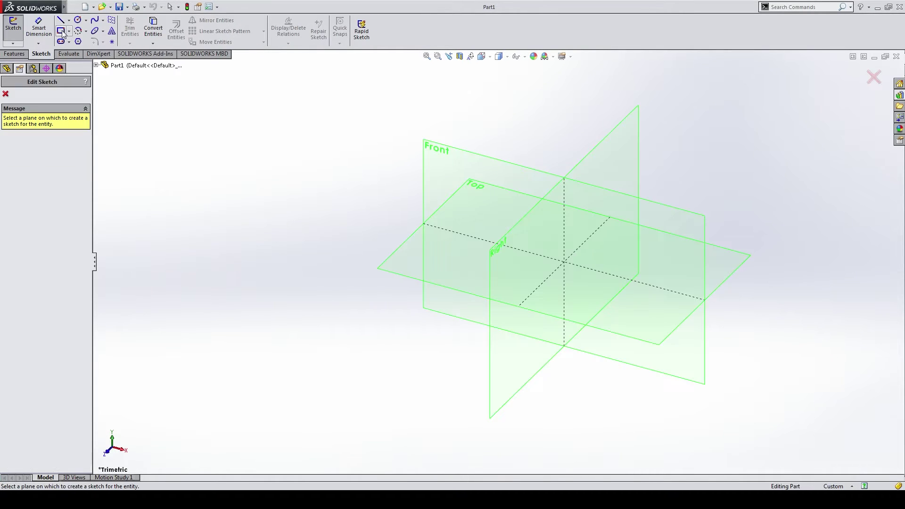
pyautogui.click(404, 265)
pyautogui.click(412, 106)
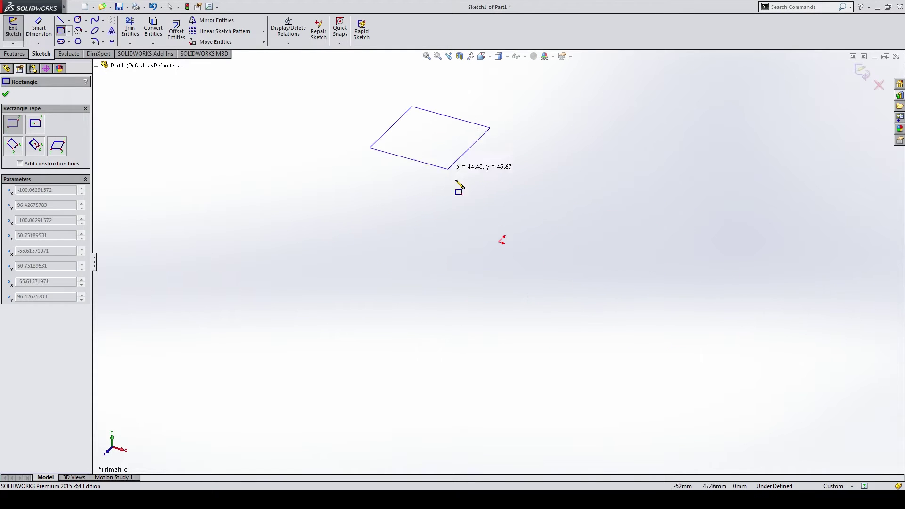
pyautogui.click(662, 370)
pyautogui.press('Escape')
# Dimension the rectangle 300 mm long and 100 mm wide
pyautogui.press('s')
pyautogui.click(513, 243)
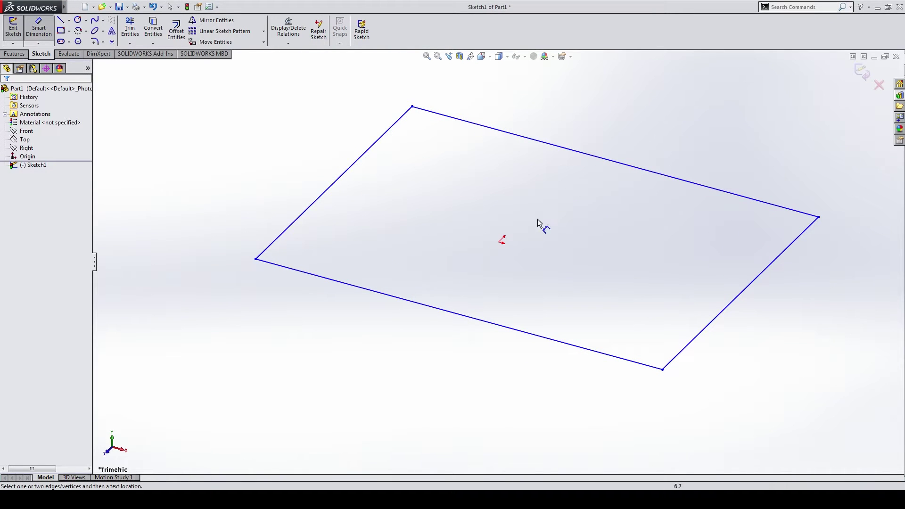
pyautogui.click(600, 158)
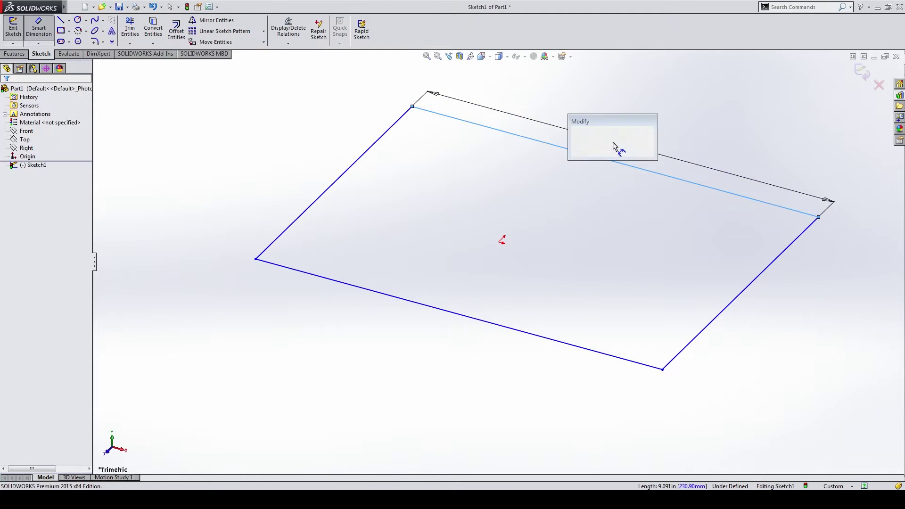
pyautogui.click(614, 143)
pyautogui.write('300')
pyautogui.press('Return')
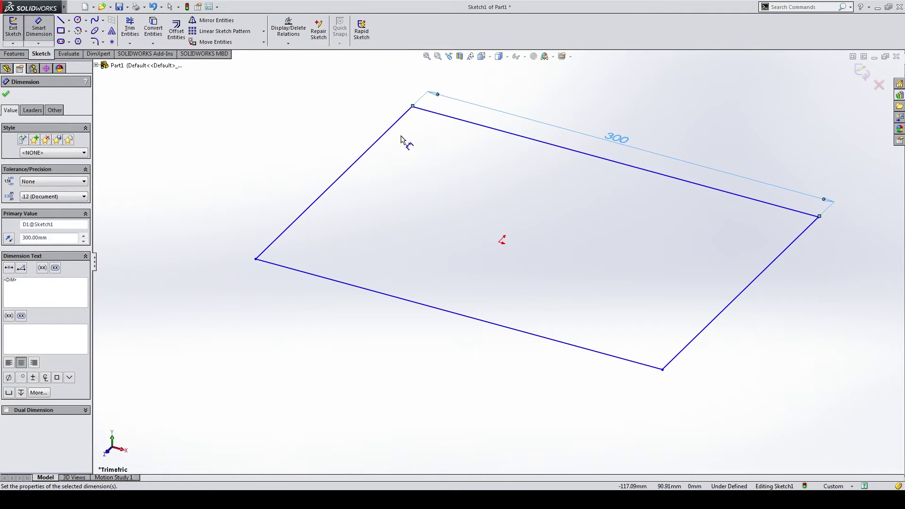
pyautogui.click(383, 136)
pyautogui.click(340, 142)
pyautogui.write('100')
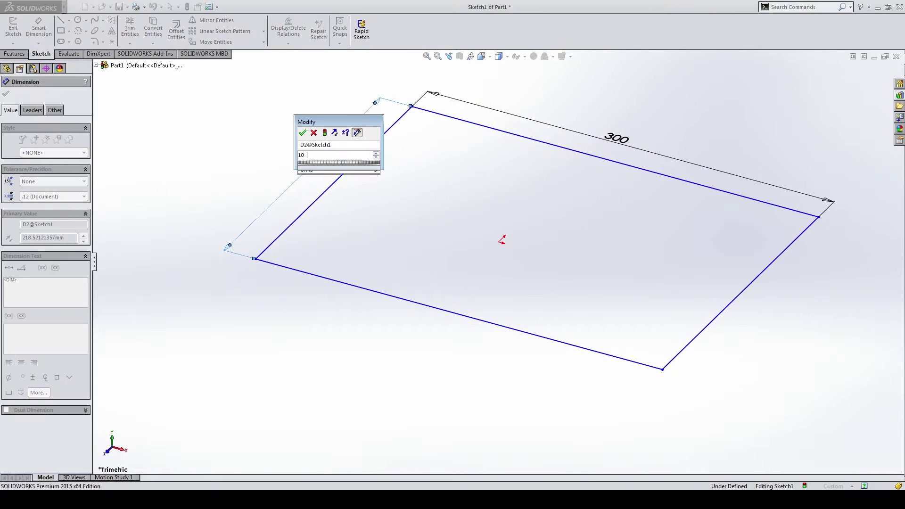
pyautogui.press('Return')
pyautogui.press('Escape')
# Add a corner-to-corner diagonal centerline with its midpoint on the origin
pyautogui.scroll(3, 514, 216)
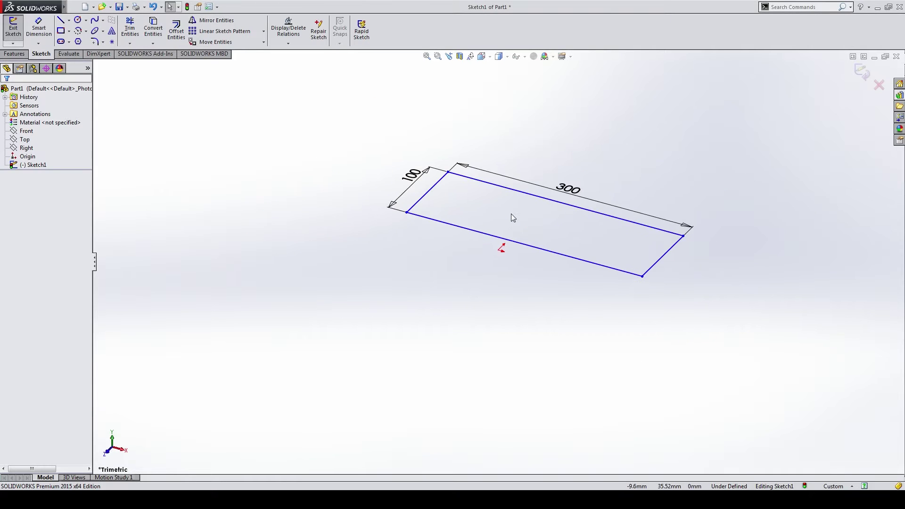
pyautogui.keyDown('ctrl'); pyautogui.moveTo(513, 217); pyautogui.dragTo(432, 224, button='middle'); pyautogui.keyUp('ctrl')
pyautogui.press('s')
pyautogui.click(436, 239)
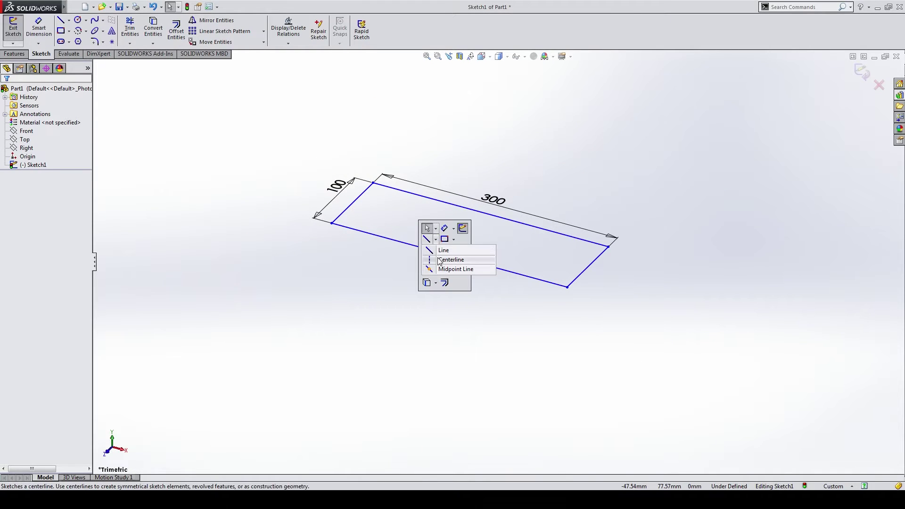
pyautogui.click(445, 256)
pyautogui.click(373, 183)
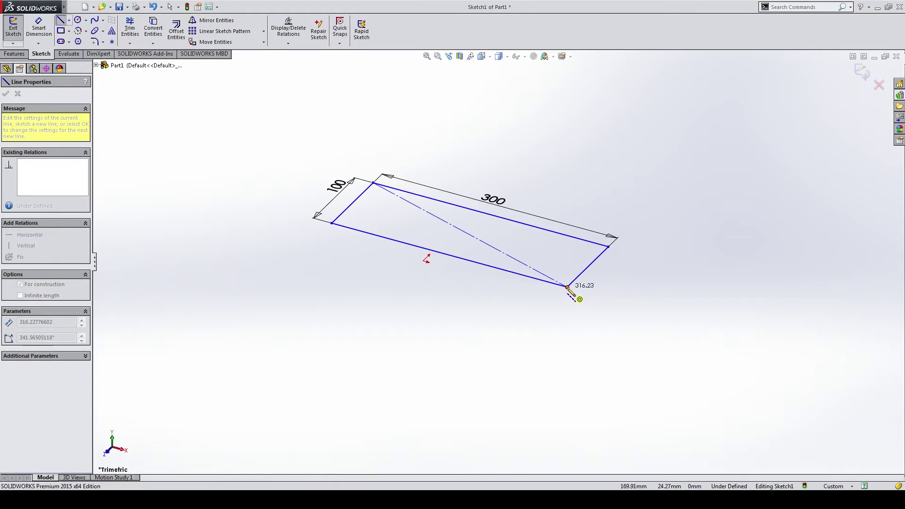
pyautogui.click(567, 286)
pyautogui.press('Escape')
pyautogui.click(456, 230)
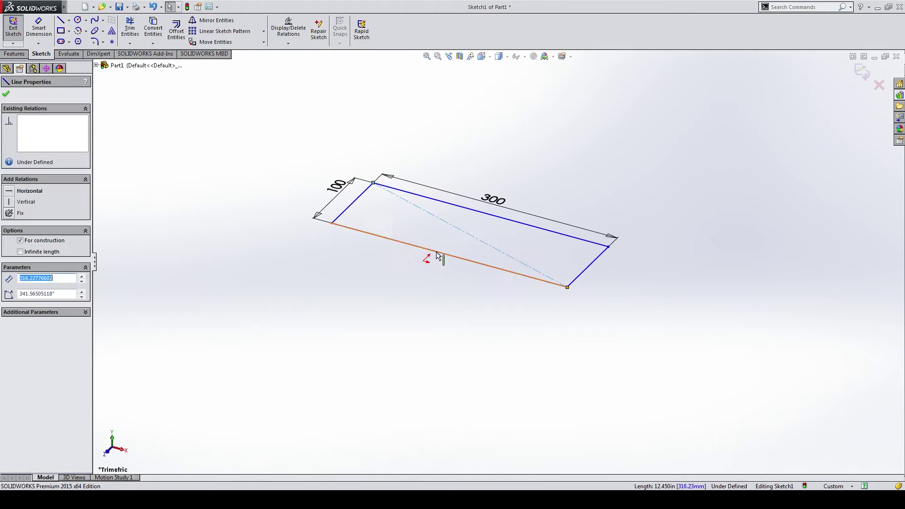
pyautogui.keyDown('ctrl'); pyautogui.click(424, 262); pyautogui.keyUp('ctrl')
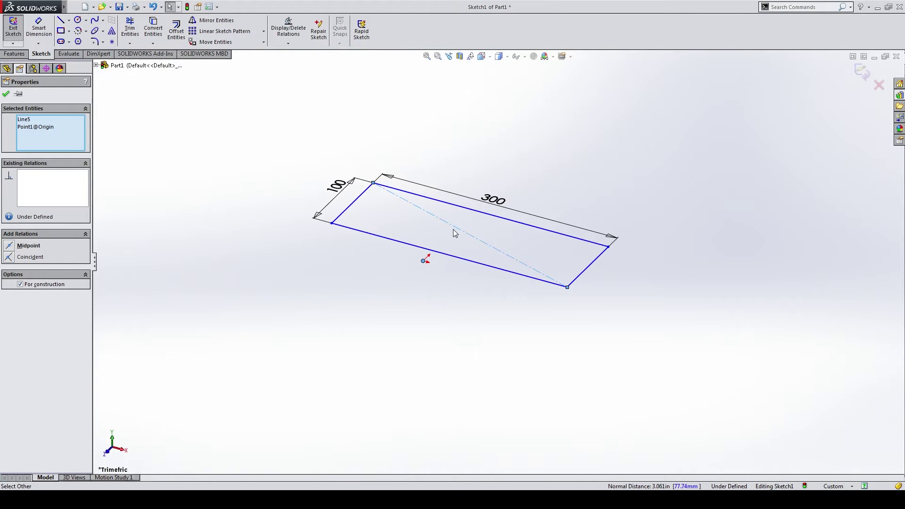
pyautogui.click(9, 249)
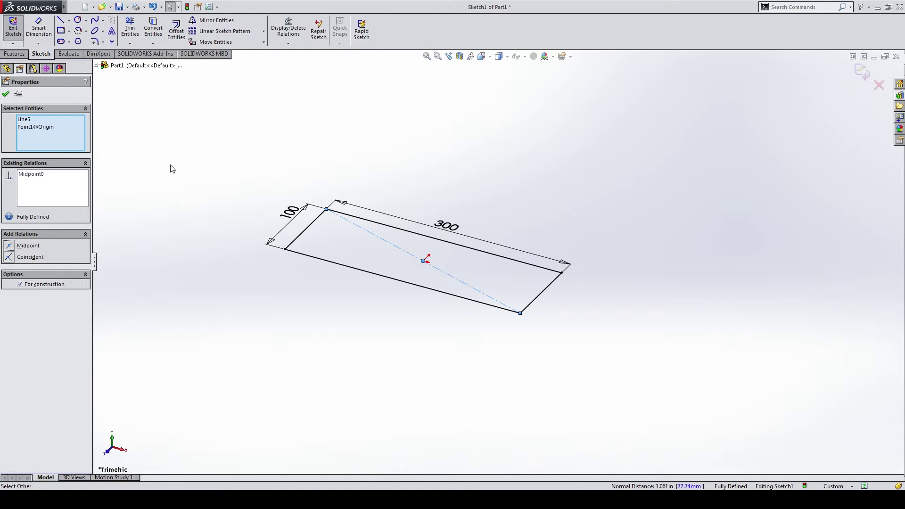
pyautogui.click(14, 54)
# Extrude the rectangle 20 mm with a Mid Plane end condition
pyautogui.click(18, 29)
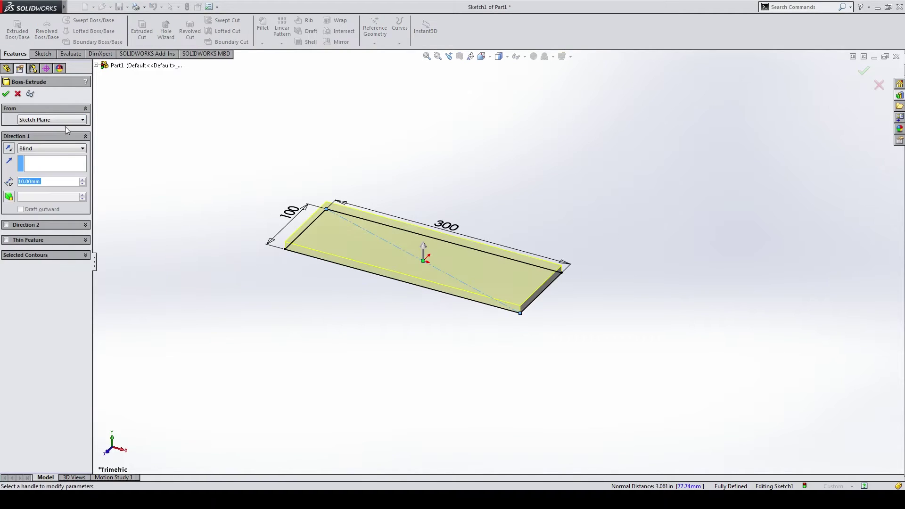
pyautogui.click(56, 149)
pyautogui.click(37, 187)
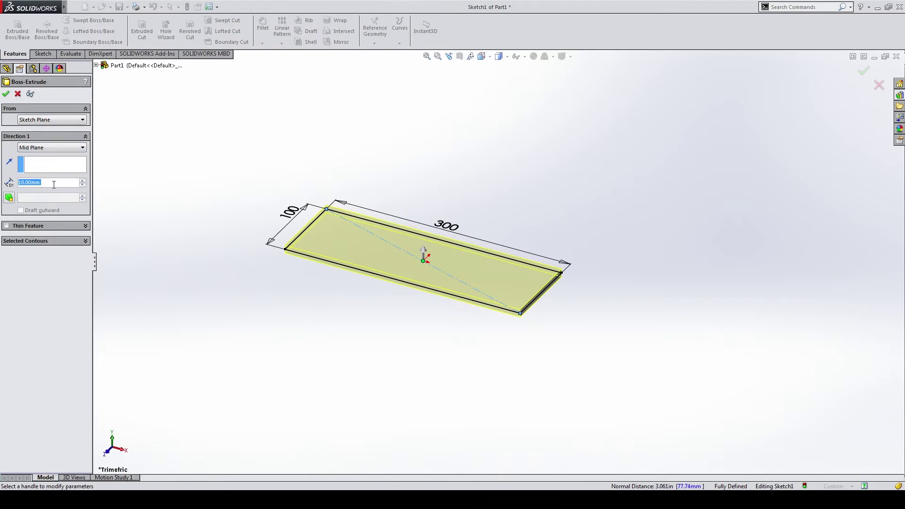
pyautogui.write('20')
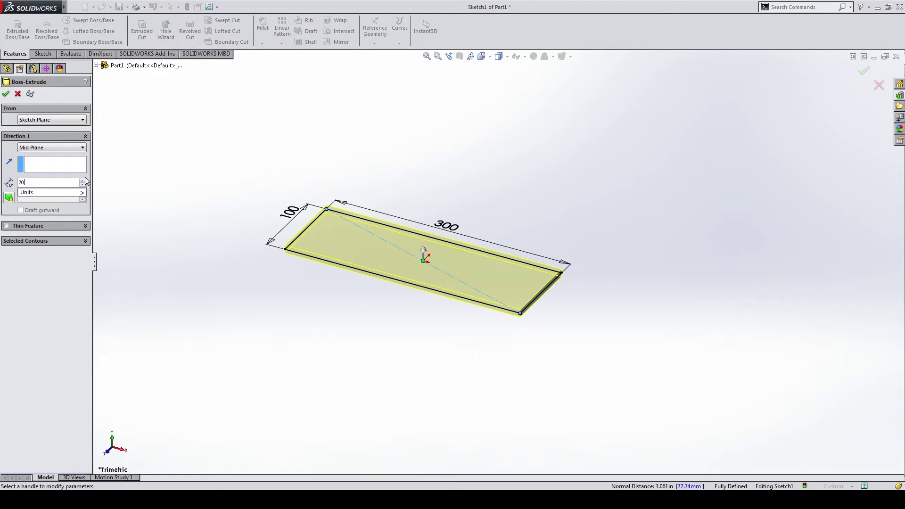
pyautogui.press('Return')
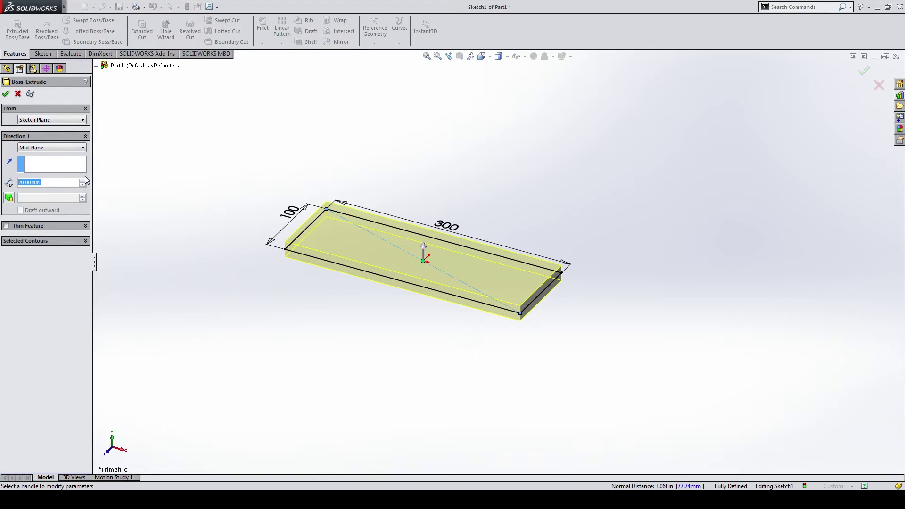
pyautogui.click(854, 68)
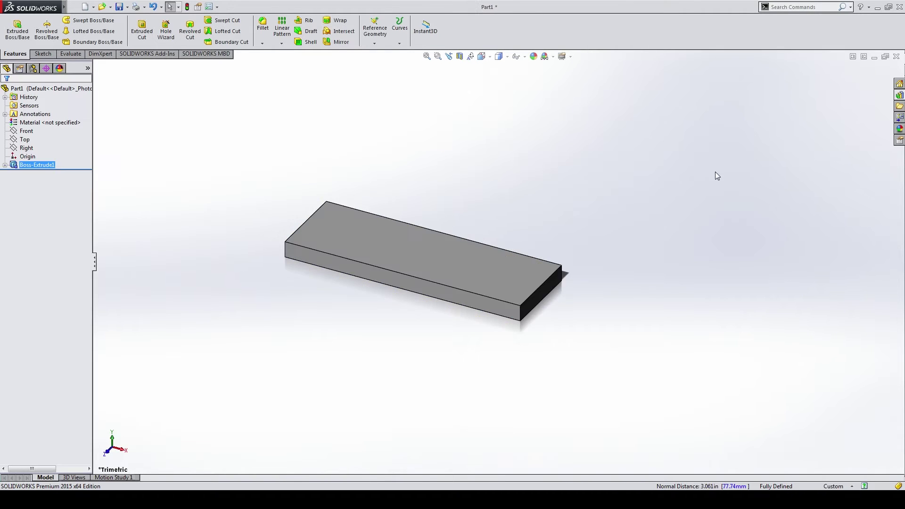
# Turn off RealView Graphics for plain grey shading and recentre the plate view
pyautogui.scroll(-3, 429, 239)
pyautogui.scroll(-1, 370, 262)
pyautogui.click(431, 161)
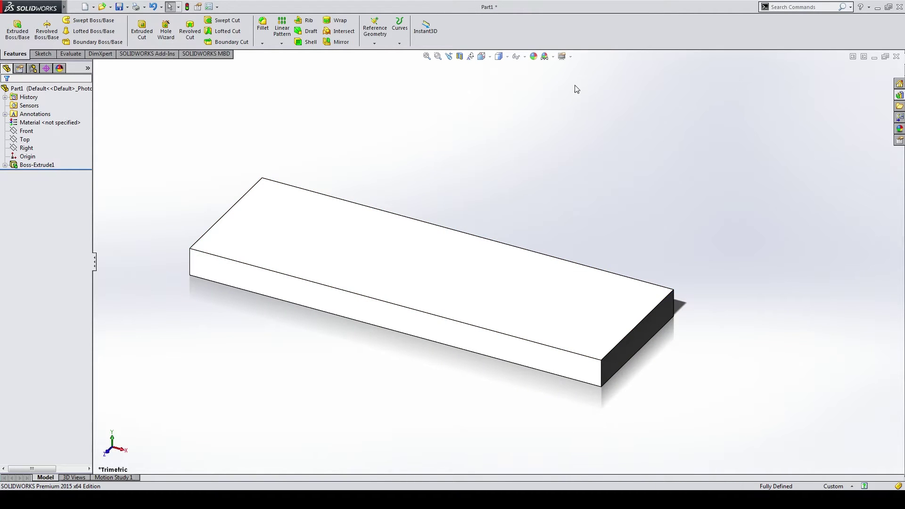
pyautogui.click(571, 57)
pyautogui.click(570, 68)
pyautogui.click(570, 57)
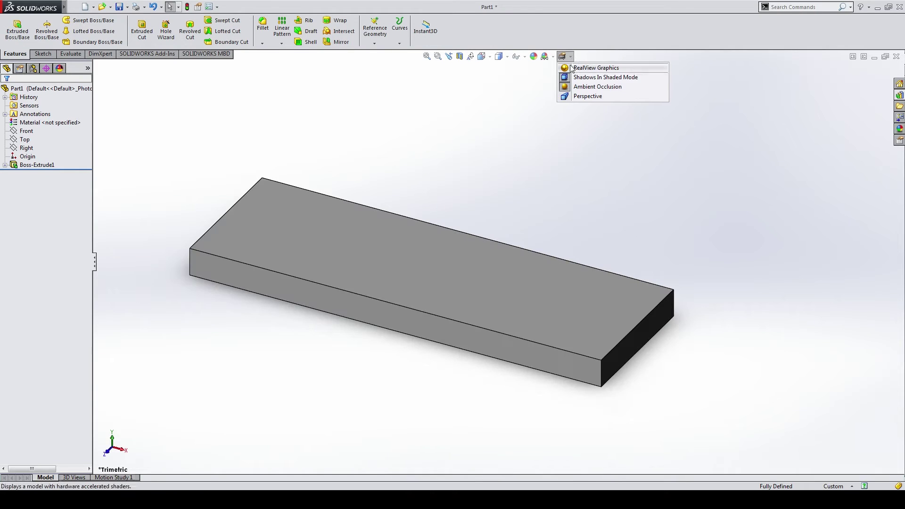
pyautogui.click(568, 77)
pyautogui.click(571, 57)
pyautogui.click(568, 86)
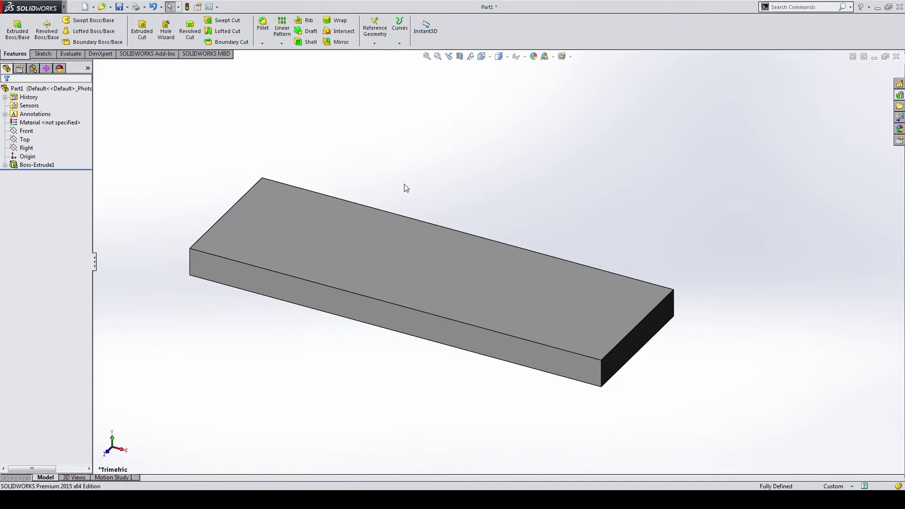
pyautogui.scroll(3, 404, 188)
pyautogui.scroll(-3, 339, 248)
pyautogui.keyDown('ctrl'); pyautogui.moveTo(589, 270); pyautogui.dragTo(472, 248, button='middle'); pyautogui.keyUp('ctrl')
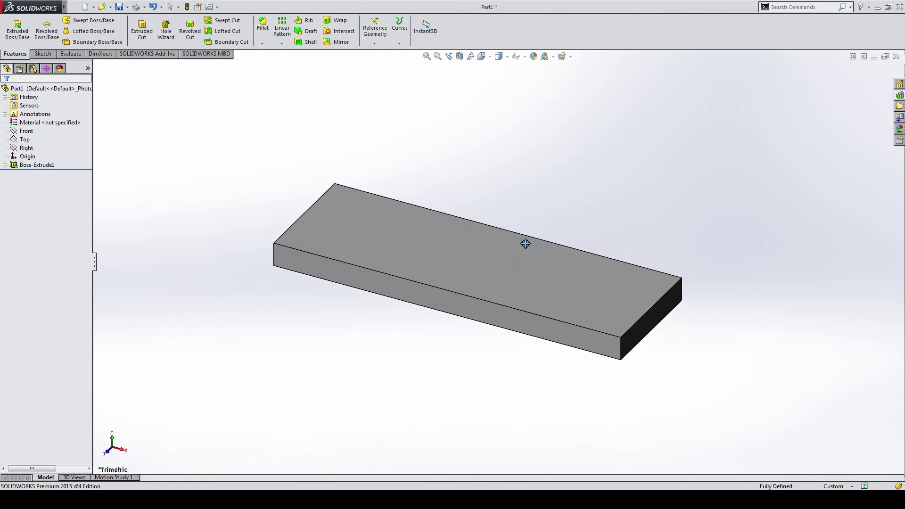
# Launch Hole Wizard and widen its Hole Specification panel
pyautogui.click(167, 32)
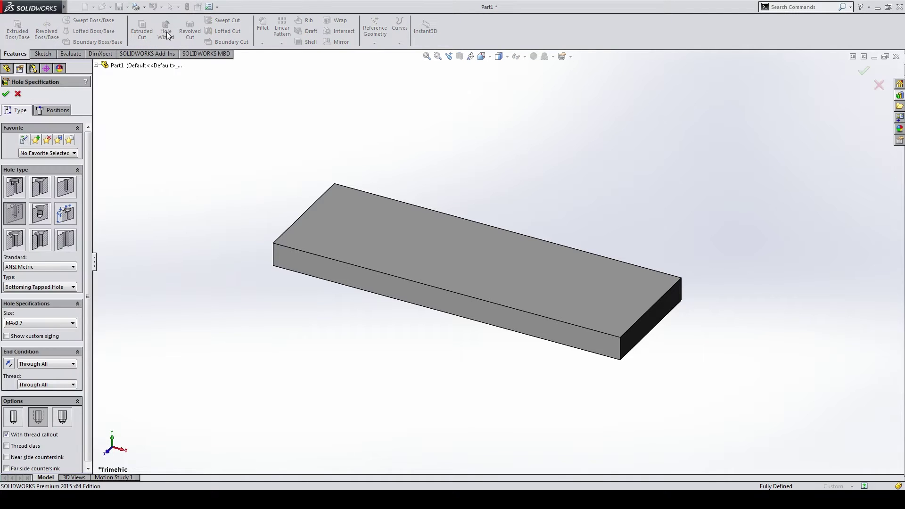
pyautogui.moveTo(93, 104); pyautogui.dragTo(161, 124)
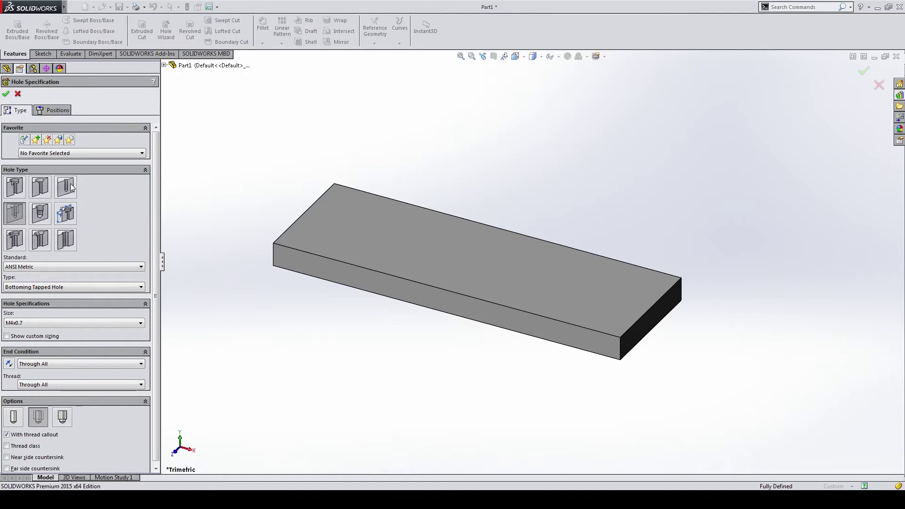
# Make the hole an ANSI Metric counterbore for a Socket Head Cap Screw
pyautogui.click(16, 188)
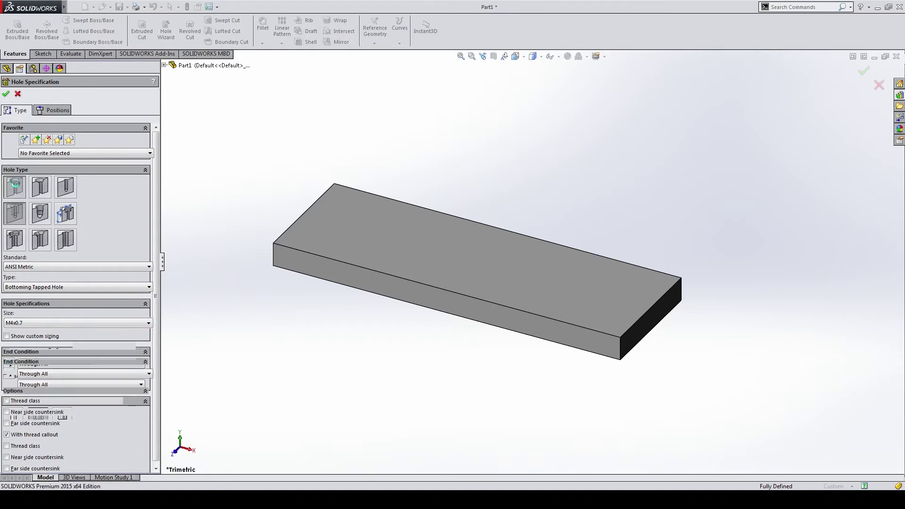
pyautogui.click(38, 265)
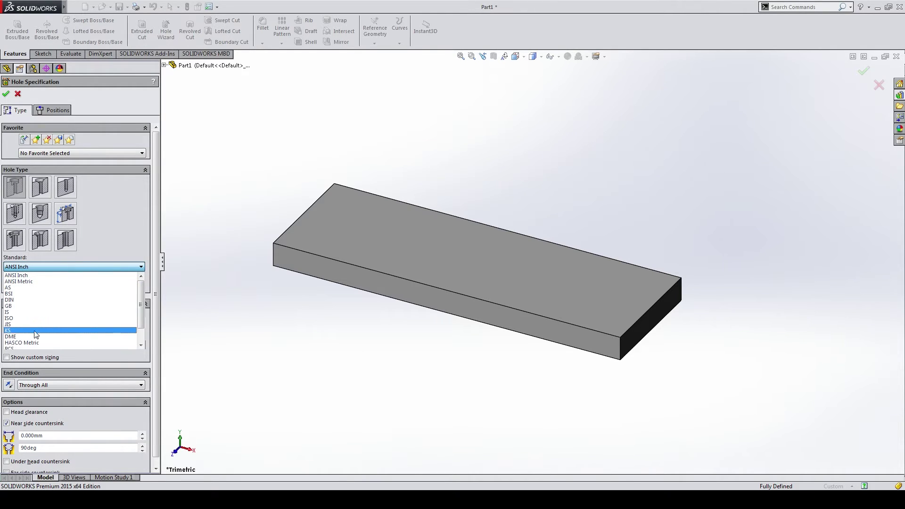
pyautogui.moveTo(140, 312)
pyautogui.mouseDown()
pyautogui.moveTo(139, 323)
pyautogui.moveTo(143, 293)
pyautogui.mouseUp()
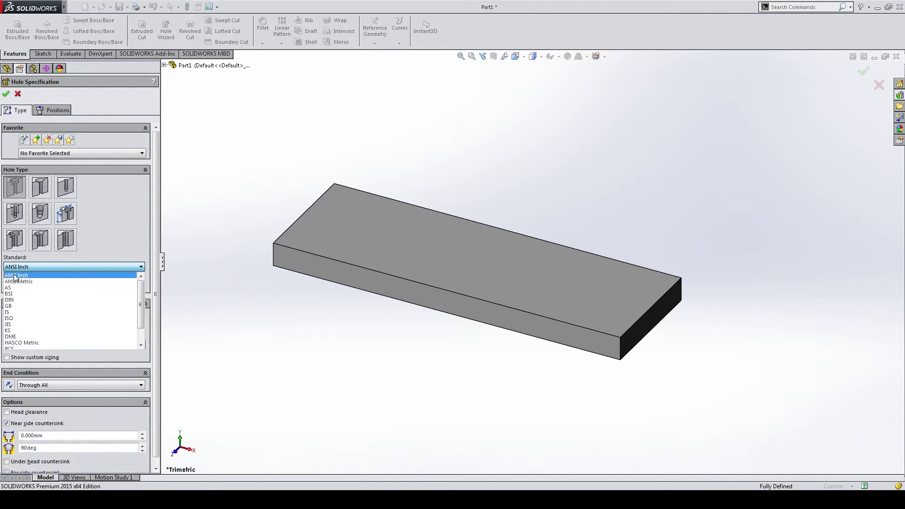
pyautogui.click(39, 282)
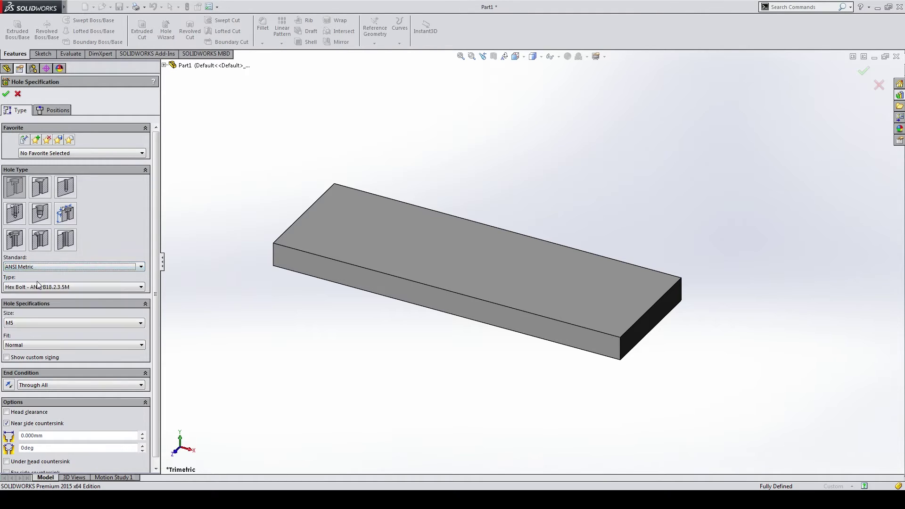
pyautogui.click(130, 287)
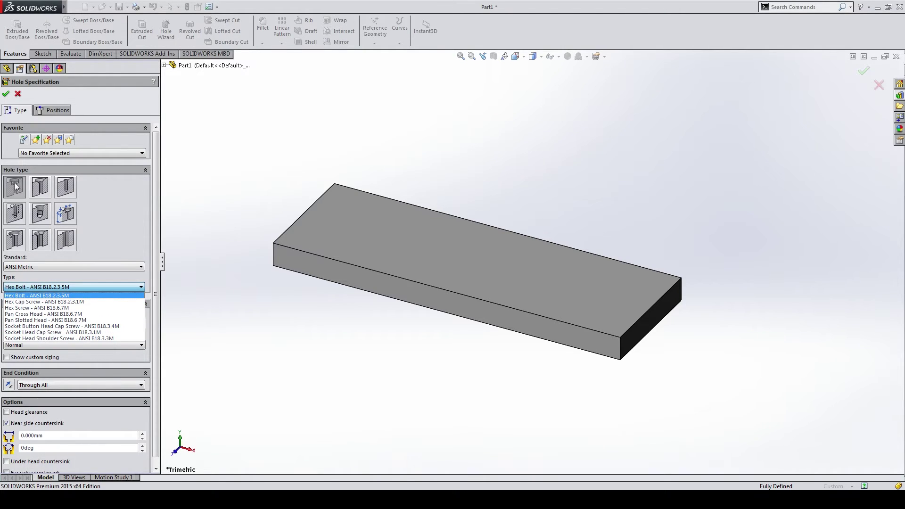
pyautogui.click(55, 332)
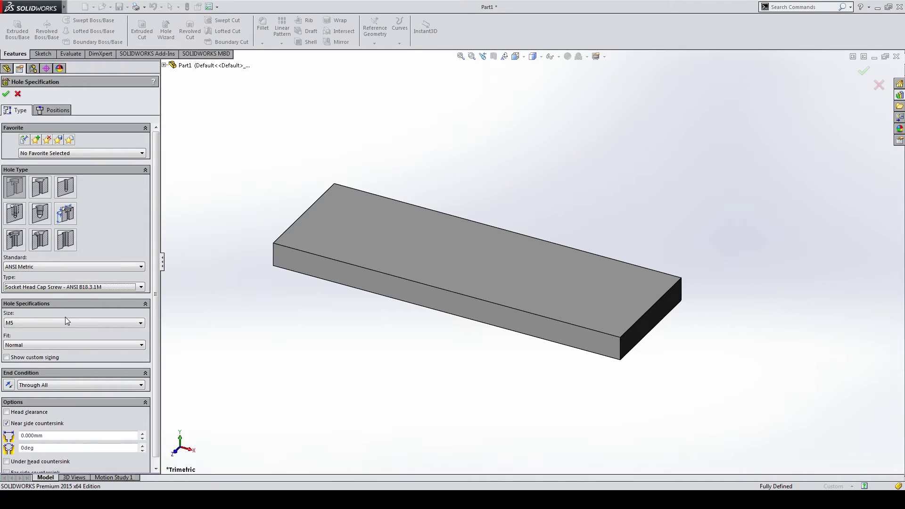
# Set the size to M8 with Normal fit, ending Through All
pyautogui.click(32, 323)
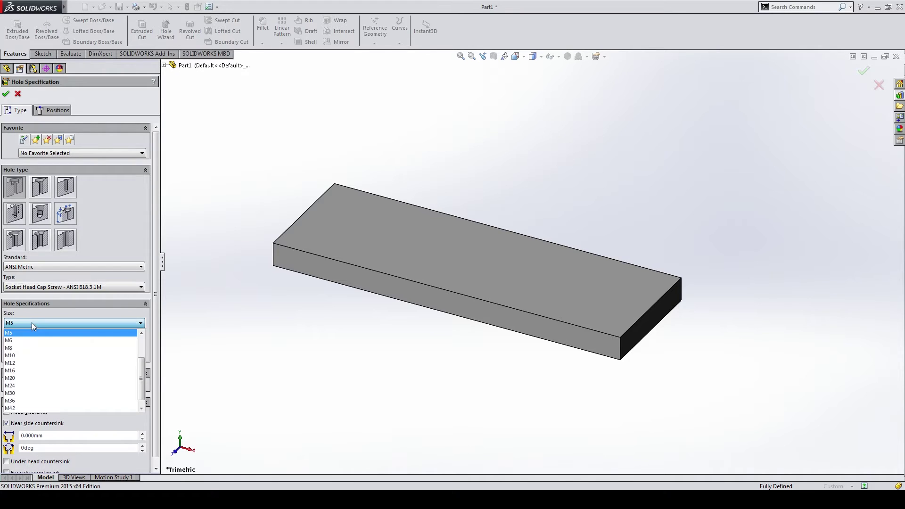
pyautogui.click(28, 349)
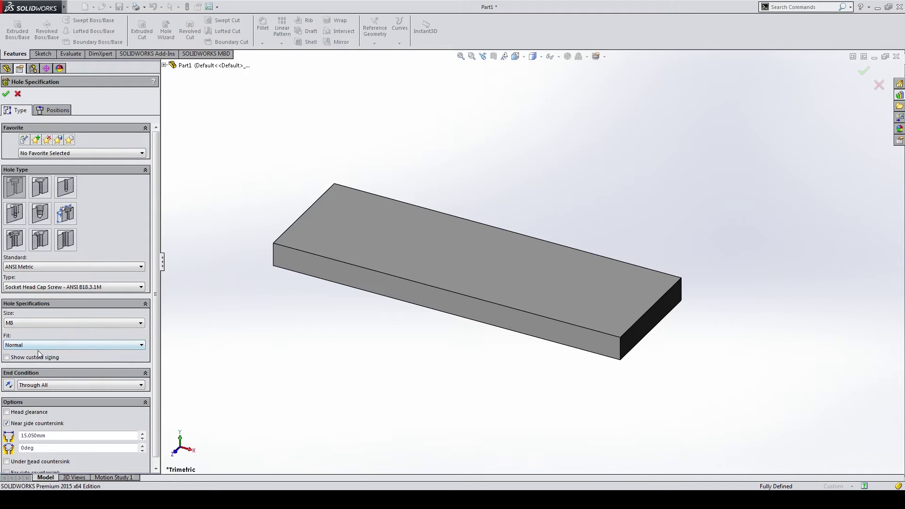
pyautogui.click(28, 346)
pyautogui.click(16, 361)
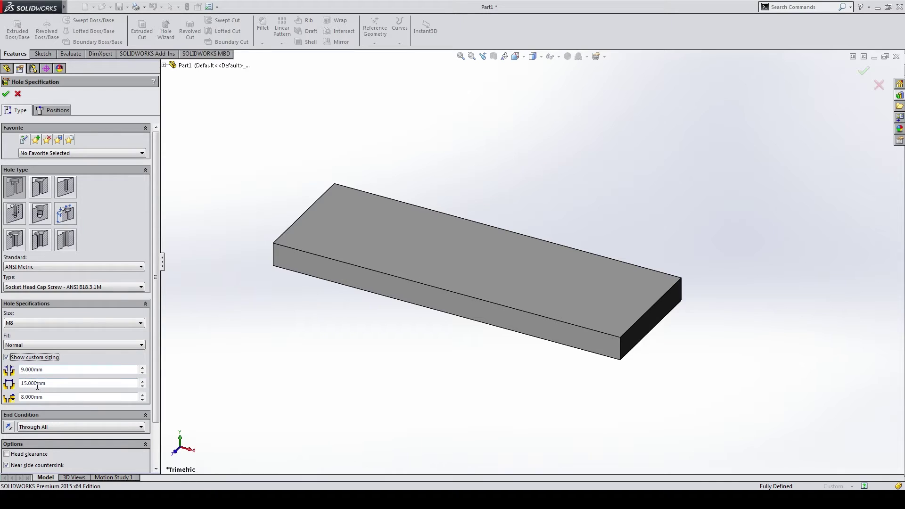
pyautogui.click(7, 357)
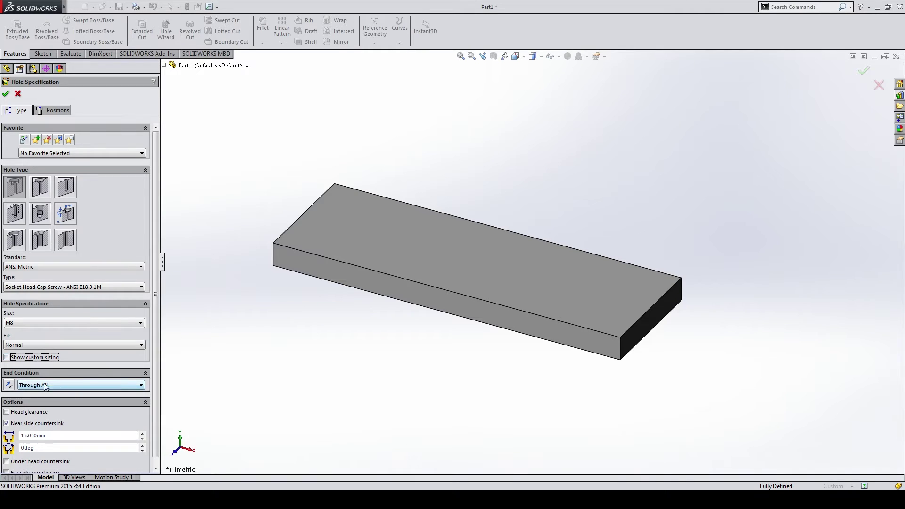
pyautogui.scroll(-1, 103, 364)
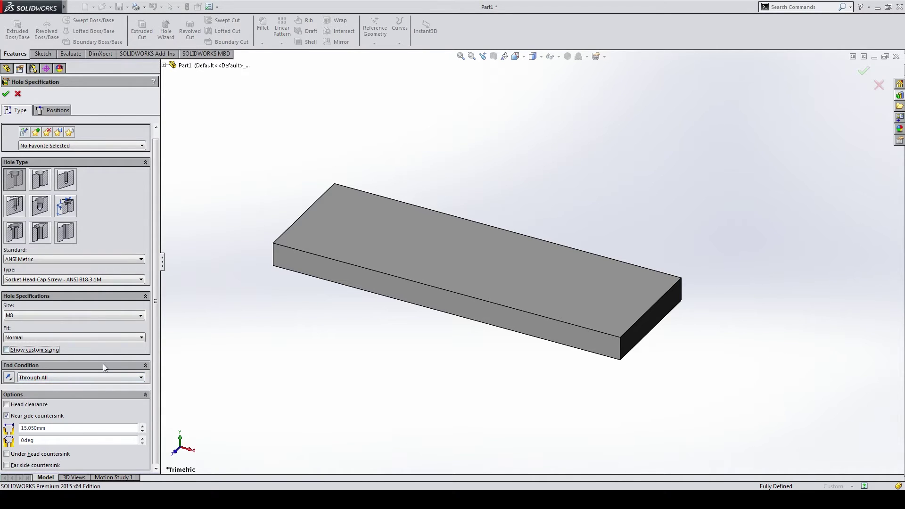
pyautogui.click(47, 395)
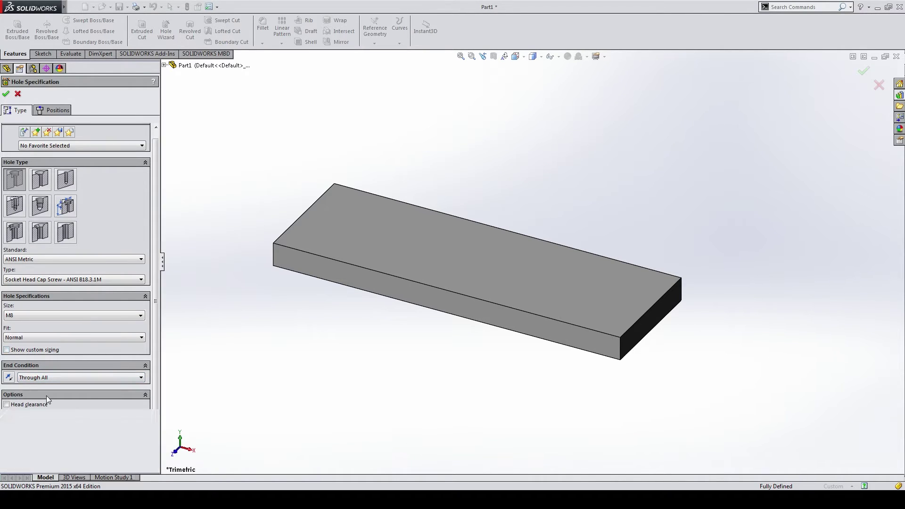
pyautogui.click(52, 400)
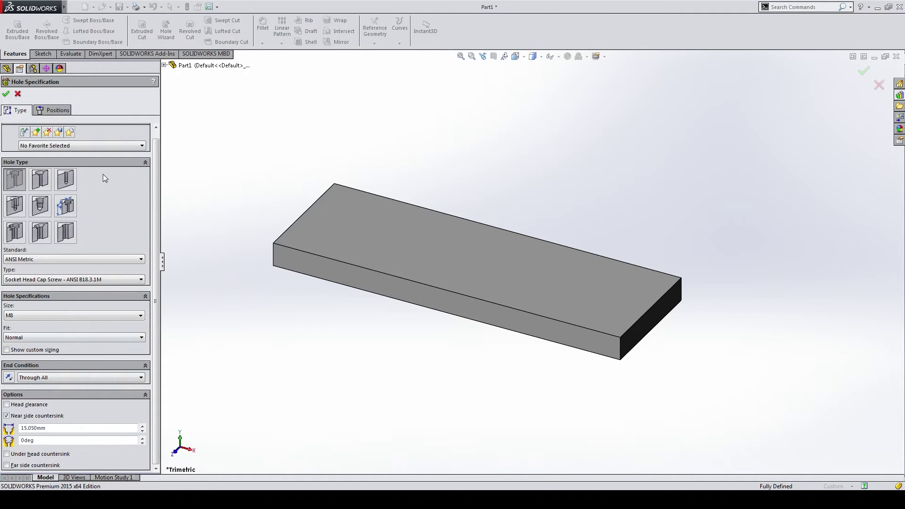
# Place six hole points across the plate's top face, then orbit to view it
pyautogui.click(61, 113)
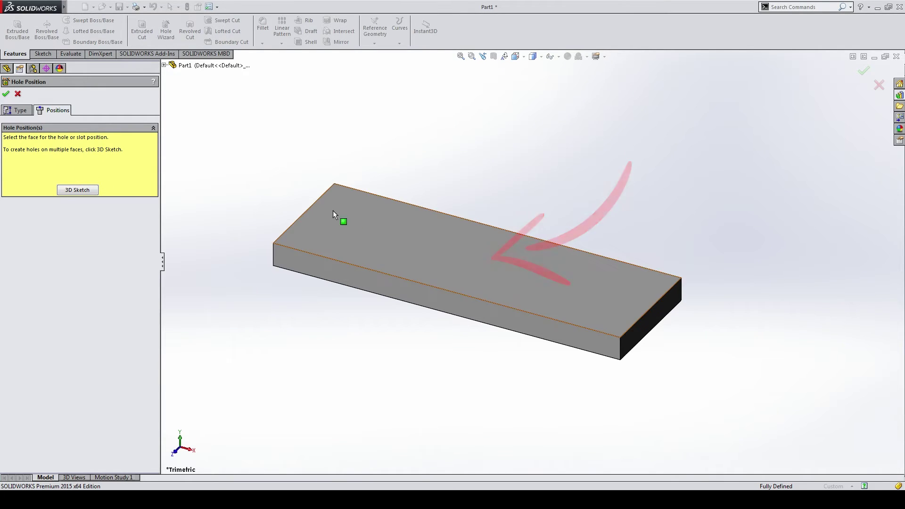
pyautogui.click(356, 214)
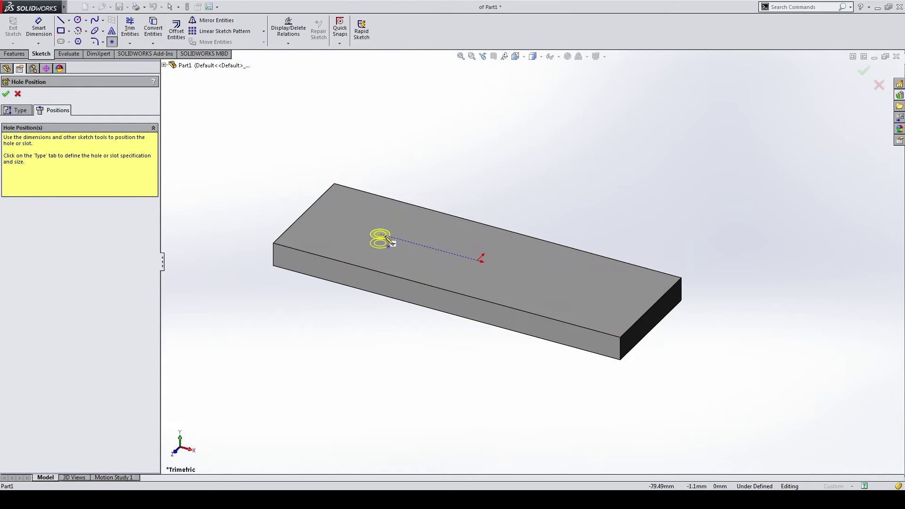
pyautogui.click(367, 214)
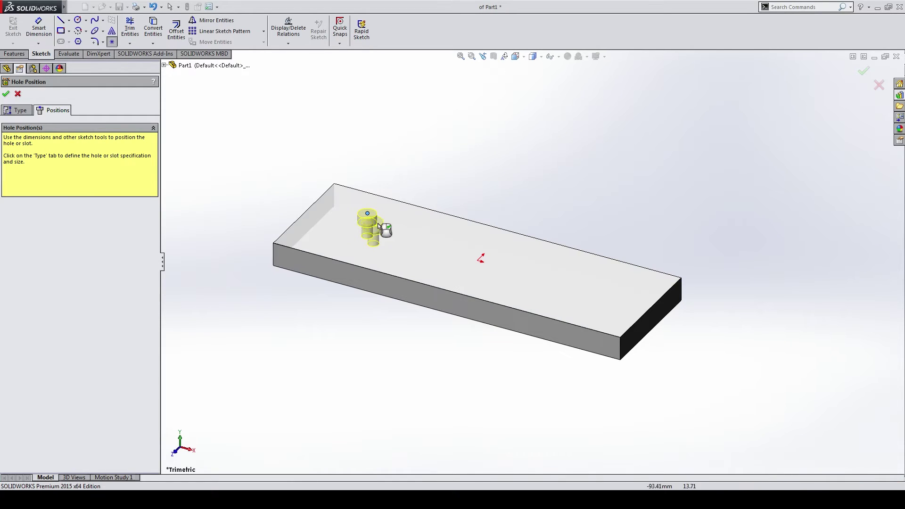
pyautogui.click(435, 226)
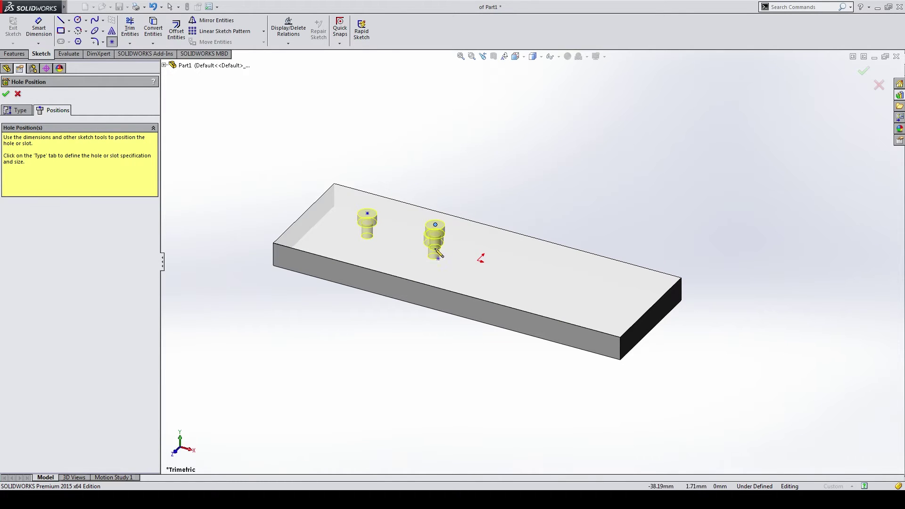
pyautogui.click(443, 261)
pyautogui.click(530, 259)
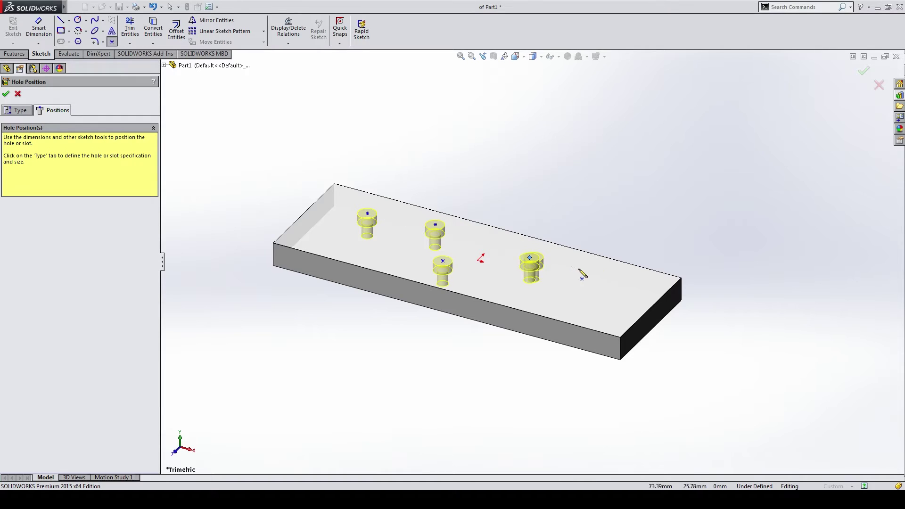
pyautogui.click(607, 276)
pyautogui.click(591, 300)
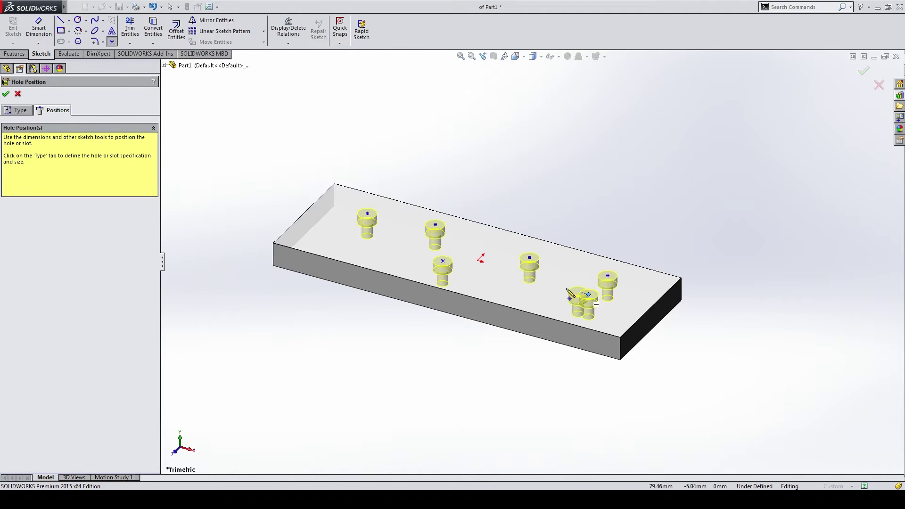
pyautogui.moveTo(372, 203)
pyautogui.mouseDown(button='middle')
pyautogui.moveTo(367, 252)
pyautogui.moveTo(395, 206)
pyautogui.moveTo(420, 259)
pyautogui.moveTo(387, 273)
pyautogui.mouseUp(button='middle')
pyautogui.scroll(-2, 471, 250)
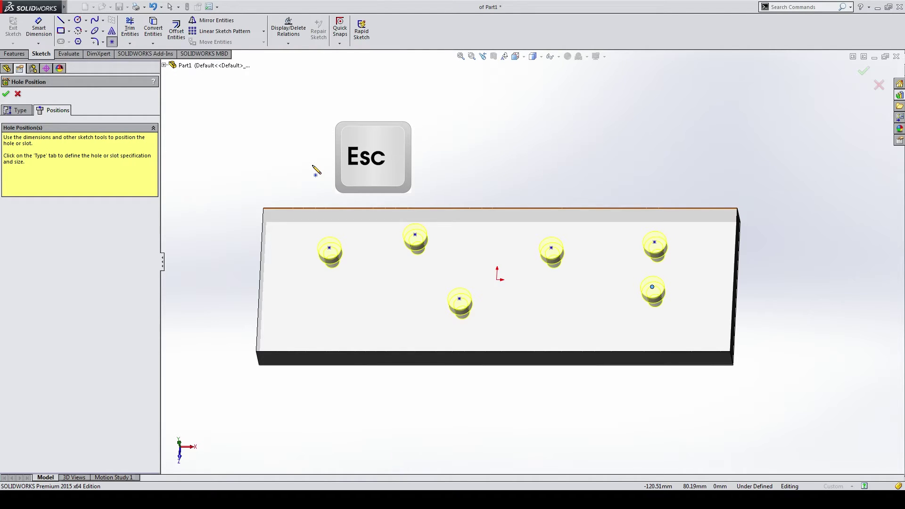
# Dimension the first hole 40 mm from the left edge and 70 mm from the bottom
pyautogui.click(40, 29)
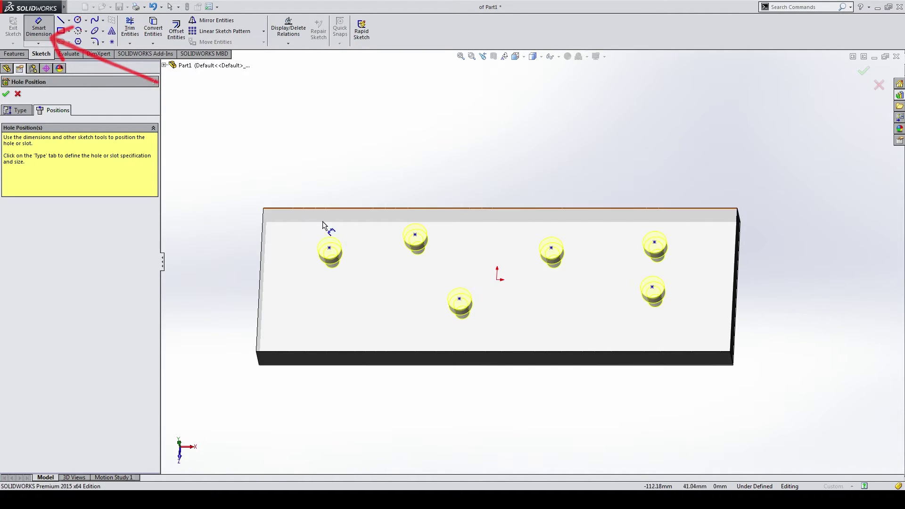
pyautogui.click(329, 249)
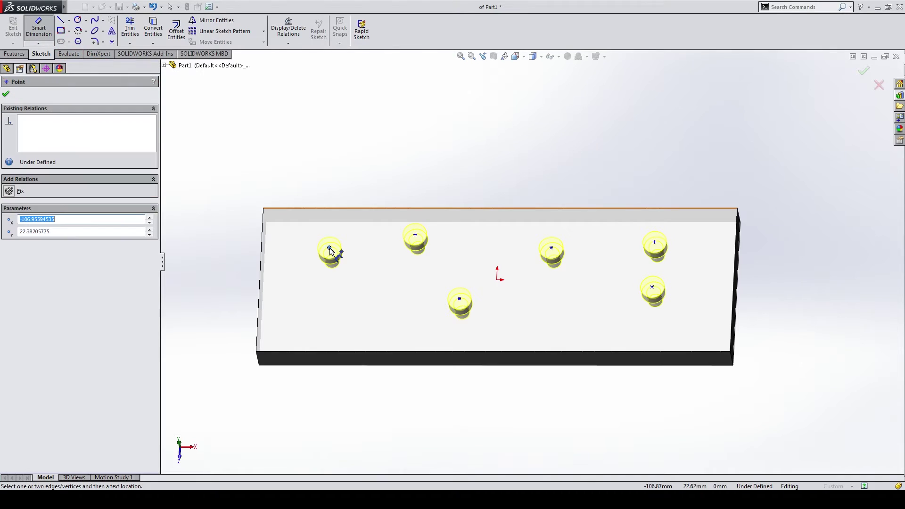
pyautogui.click(264, 224)
pyautogui.click(292, 146)
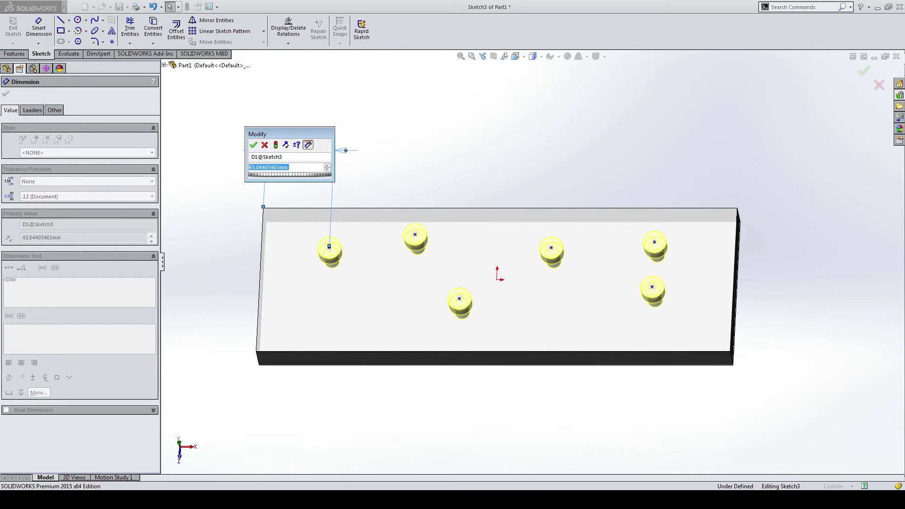
pyautogui.write('40')
pyautogui.press('Return')
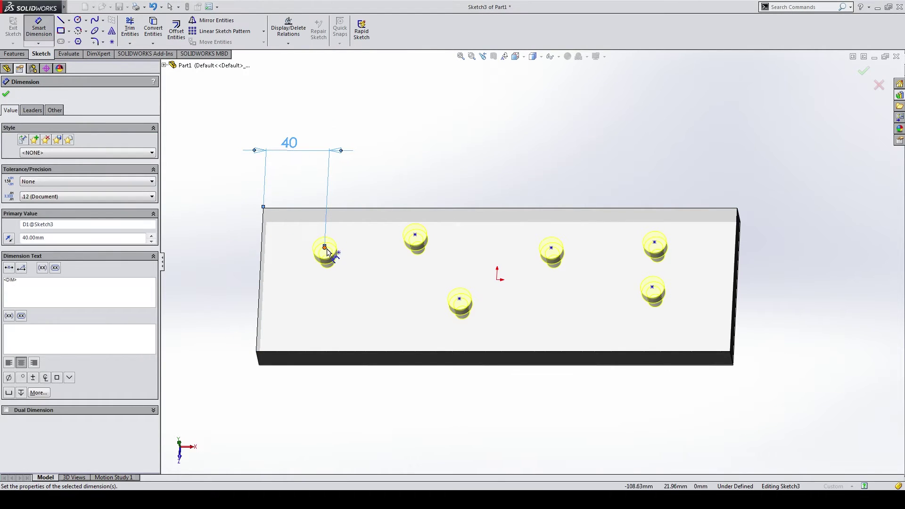
pyautogui.click(328, 249)
pyautogui.click(300, 352)
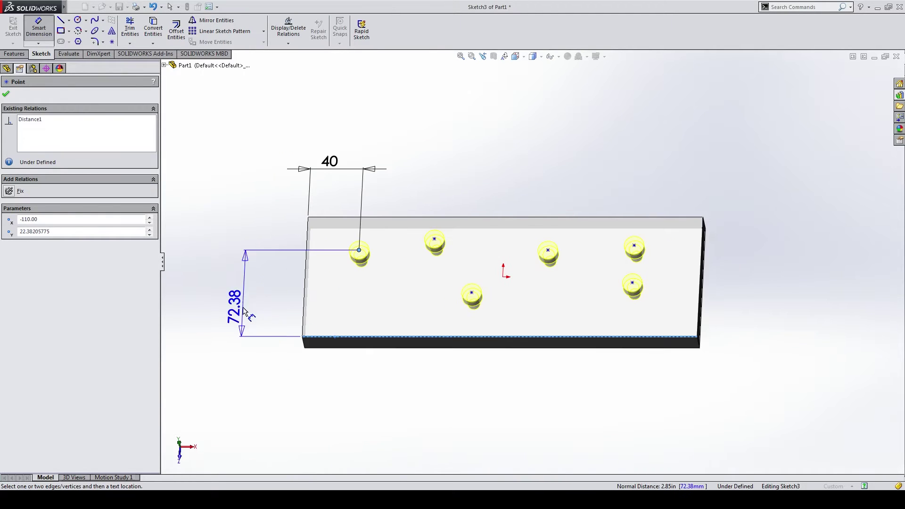
pyautogui.click(235, 297)
pyautogui.write('70')
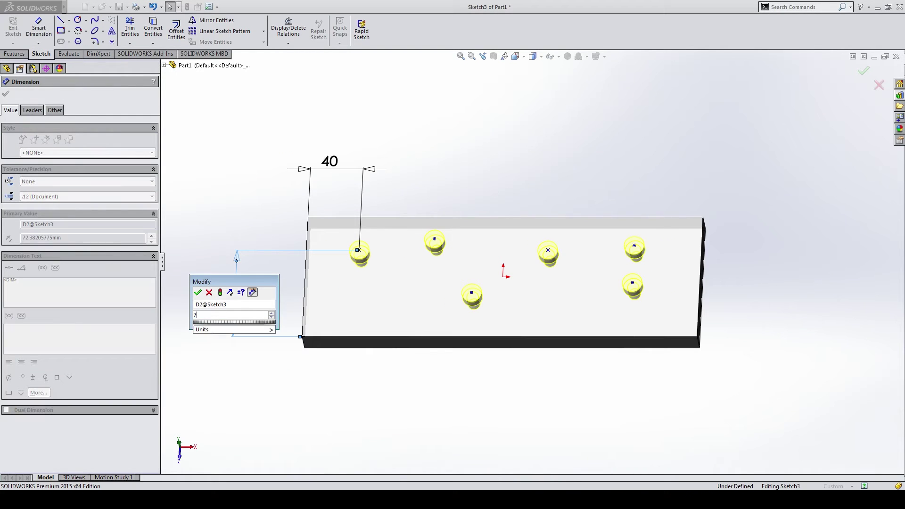
pyautogui.press('Return')
pyautogui.press('Escape')
# Add a second hole point dimensioned 50 mm from the first hole
pyautogui.scroll(-3, 385, 263)
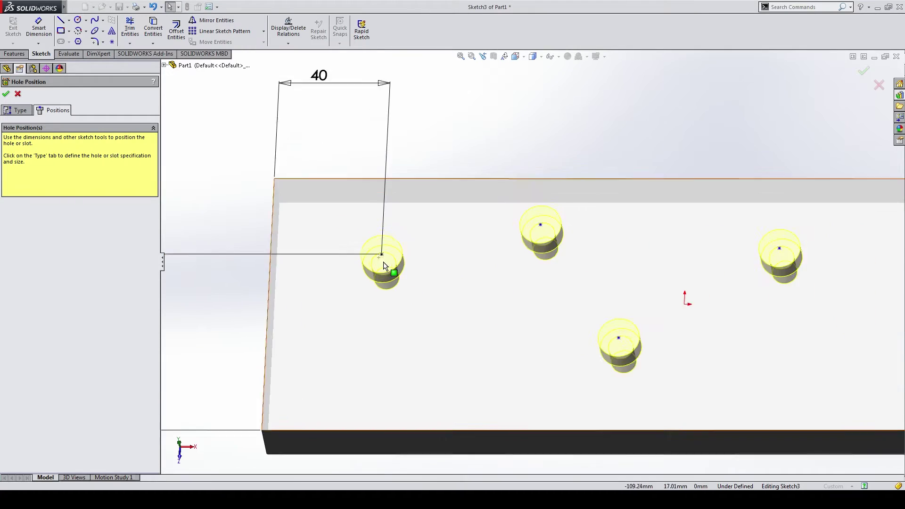
pyautogui.scroll(2, 383, 262)
pyautogui.click(449, 256)
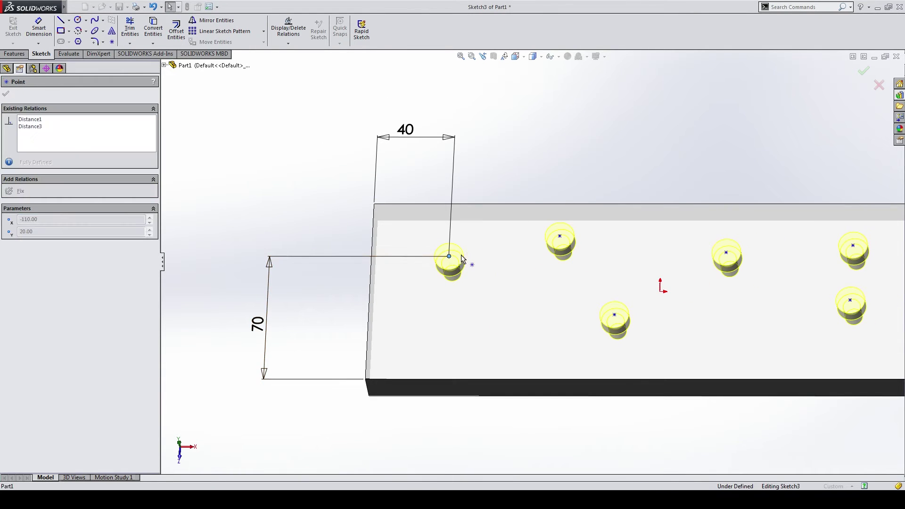
pyautogui.scroll(3, 534, 261)
pyautogui.scroll(-2, 559, 257)
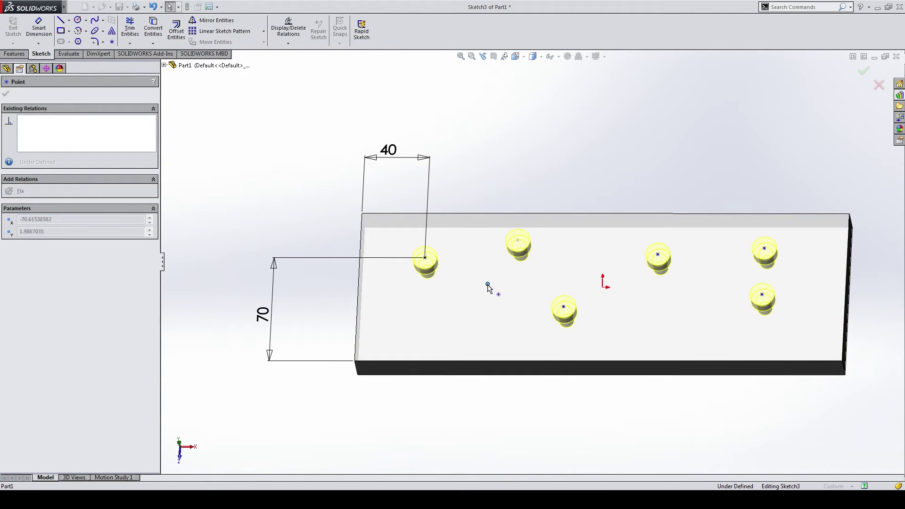
pyautogui.click(495, 294)
pyautogui.press('Escape')
pyautogui.press('s')
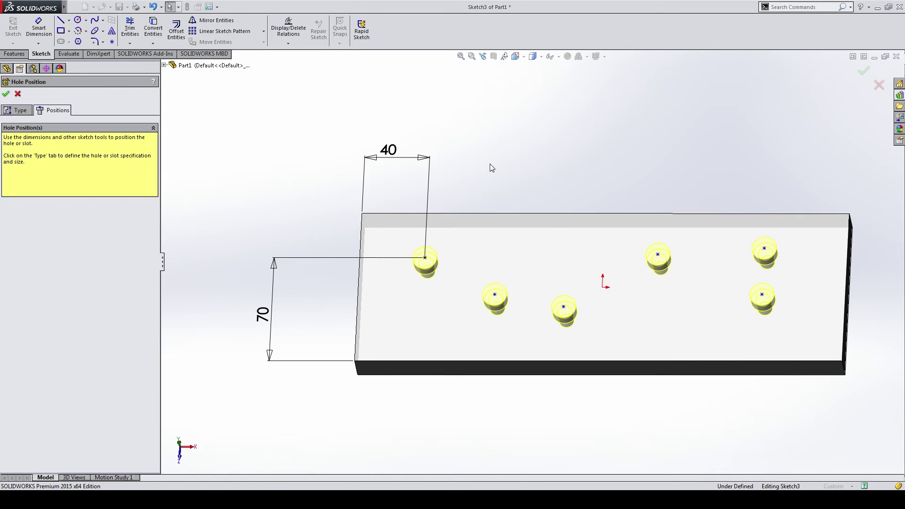
pyautogui.press('s')
pyautogui.click(516, 172)
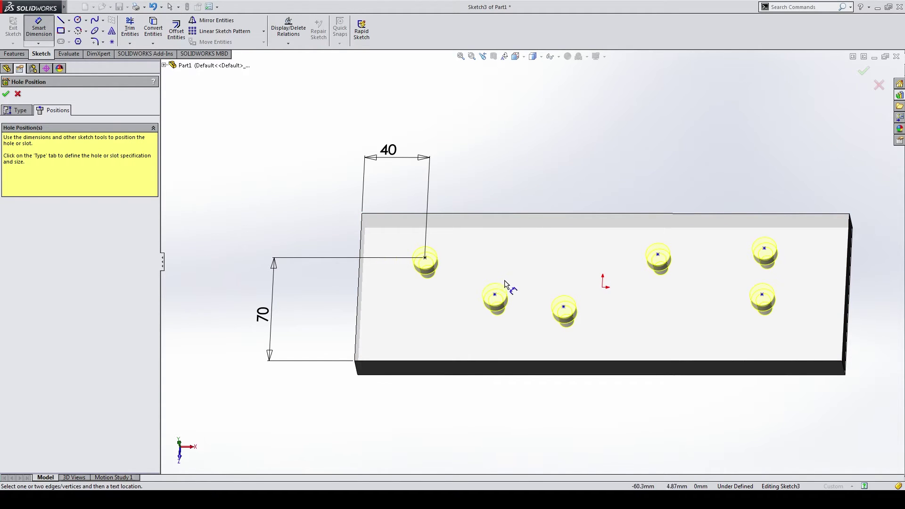
pyautogui.click(494, 295)
pyautogui.click(426, 258)
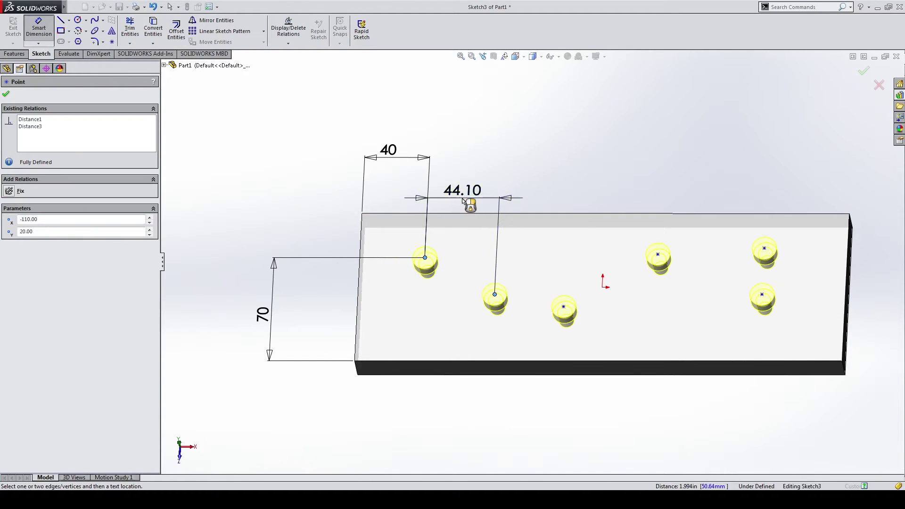
pyautogui.click(469, 199)
pyautogui.write('50')
pyautogui.press('Return')
pyautogui.press('Escape')
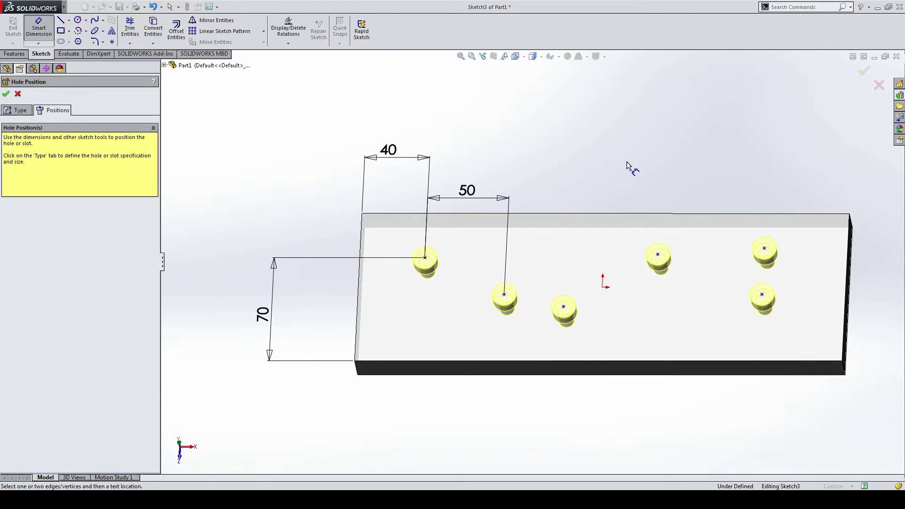
pyautogui.keyDown('ctrl'); pyautogui.moveTo(649, 231); pyautogui.dragTo(557, 234, button='middle'); pyautogui.keyUp('ctrl')
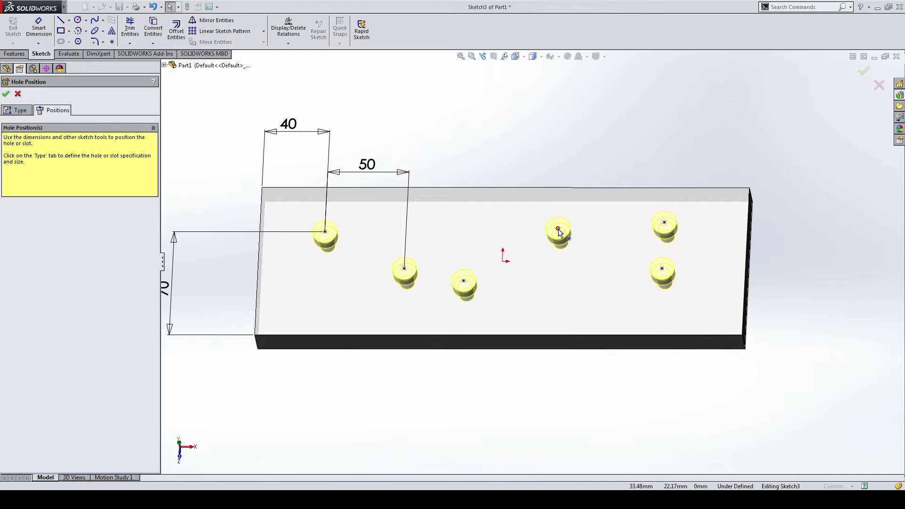
# Align the upper hole right of the origin horizontally with the 50 mm hole
pyautogui.click(558, 229)
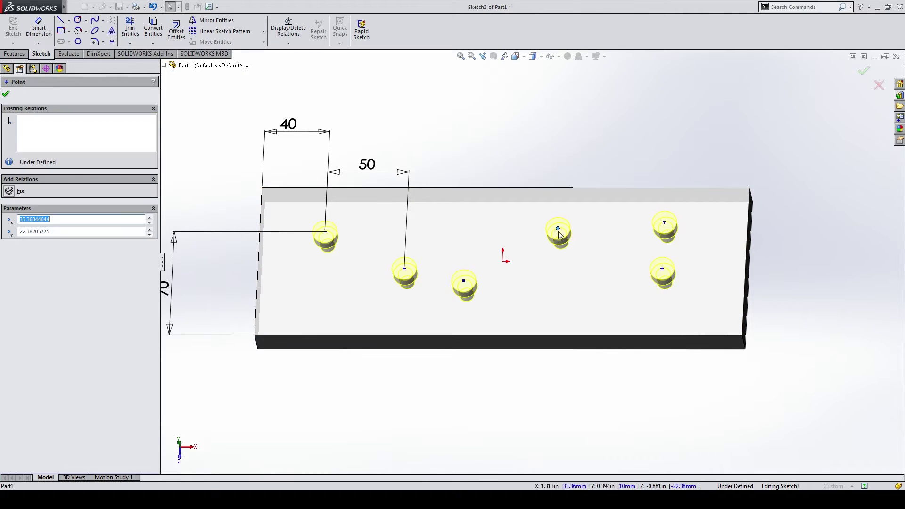
pyautogui.keyDown('ctrl'); pyautogui.click(405, 269); pyautogui.keyUp('ctrl')
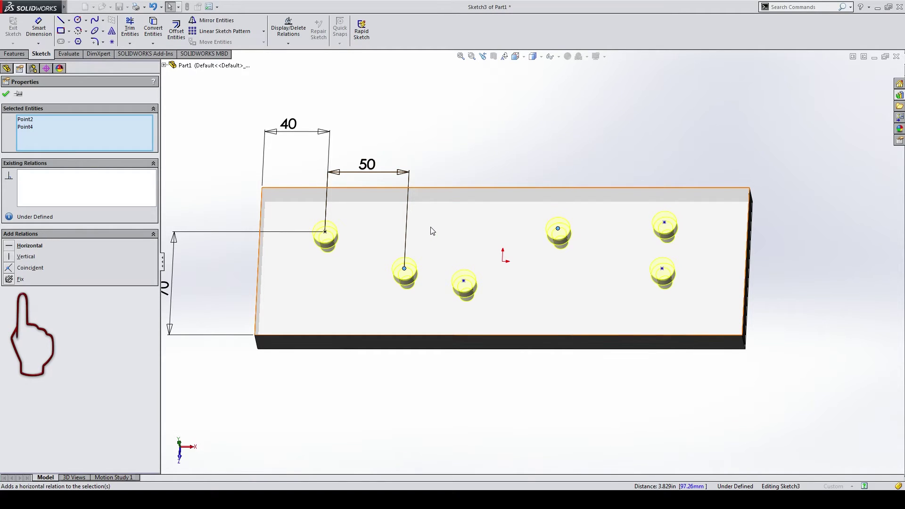
pyautogui.click(14, 245)
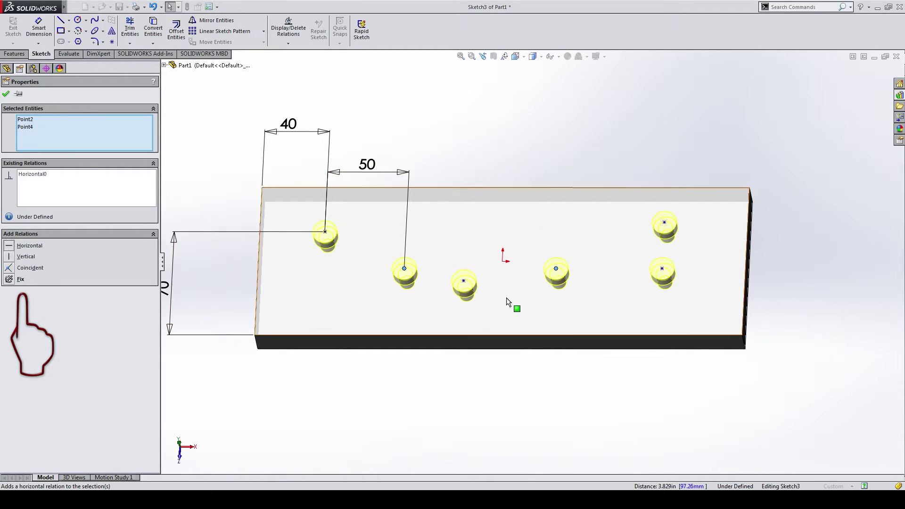
# Add a lower-left hole point vertical under the top-left hole, level with the lower row
pyautogui.click(567, 261)
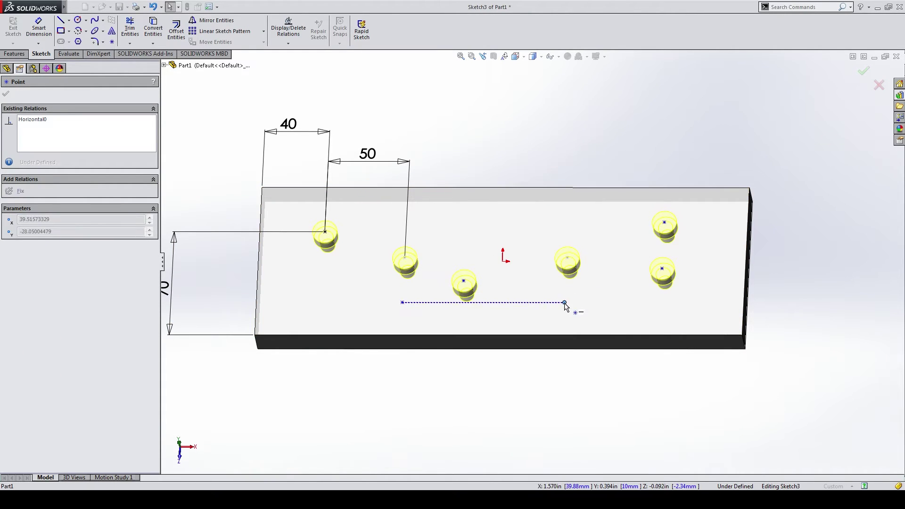
pyautogui.moveTo(566, 305); pyautogui.dragTo(480, 313)
pyautogui.click(325, 303)
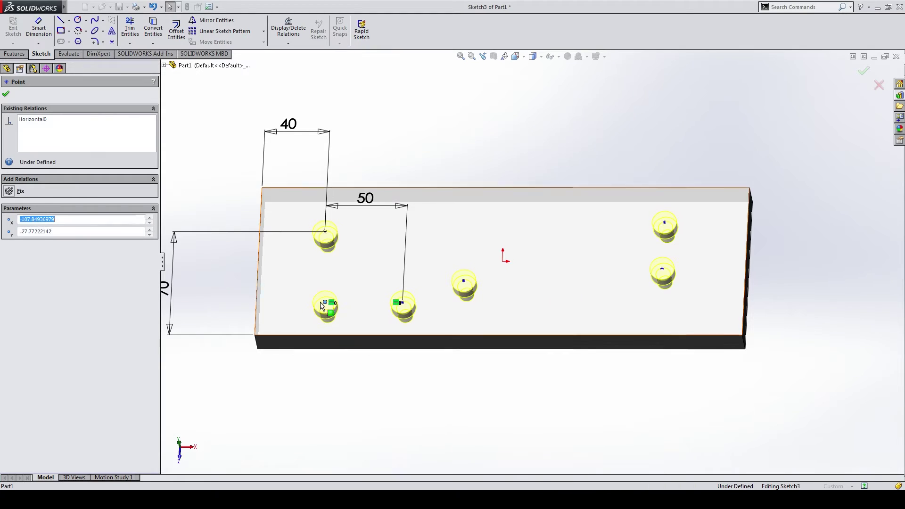
pyautogui.moveTo(287, 301); pyautogui.dragTo(287, 301)
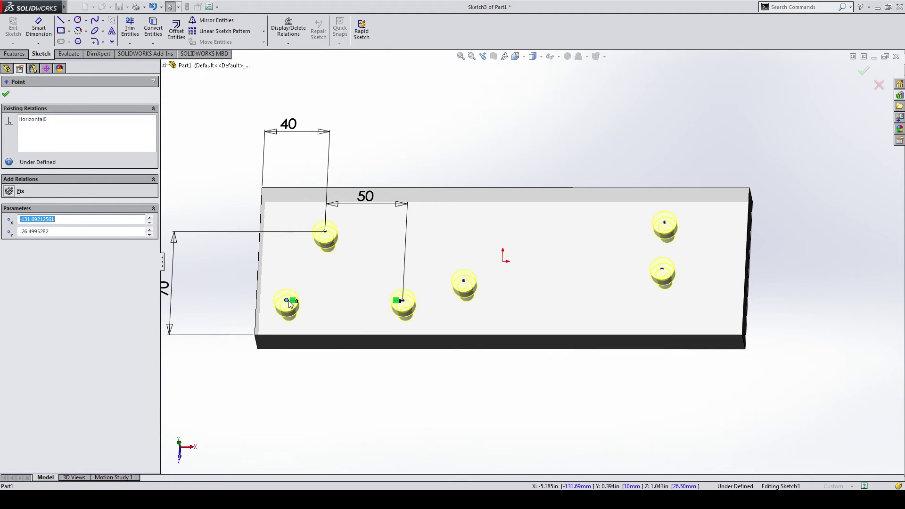
pyautogui.keyDown('ctrl'); pyautogui.click(325, 231); pyautogui.keyUp('ctrl')
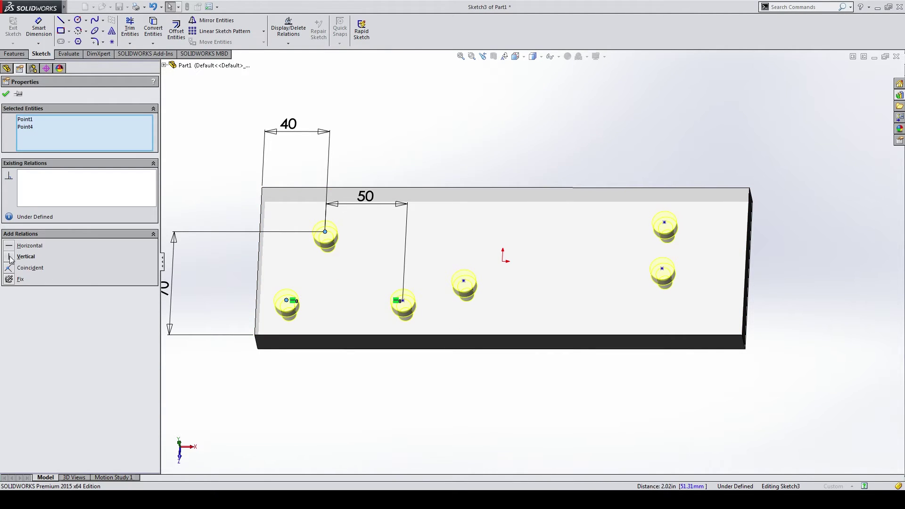
pyautogui.click(10, 257)
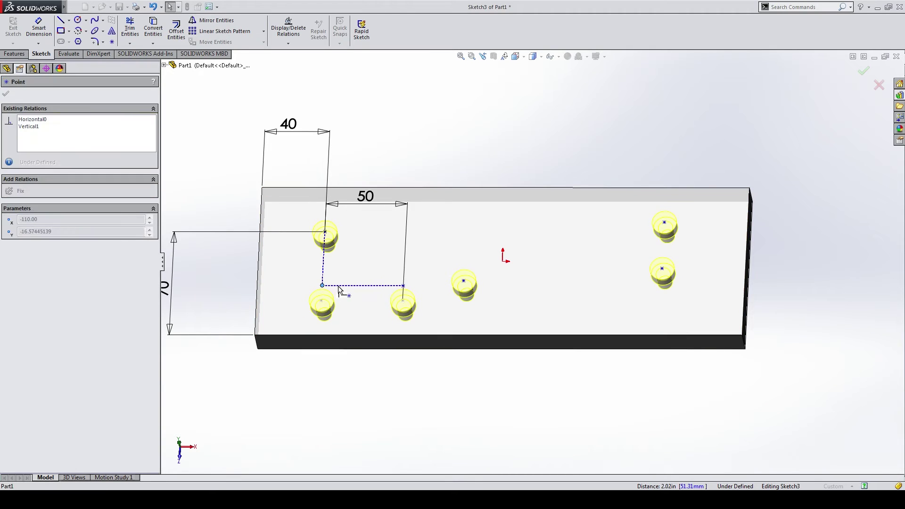
pyautogui.moveTo(339, 290); pyautogui.dragTo(338, 304)
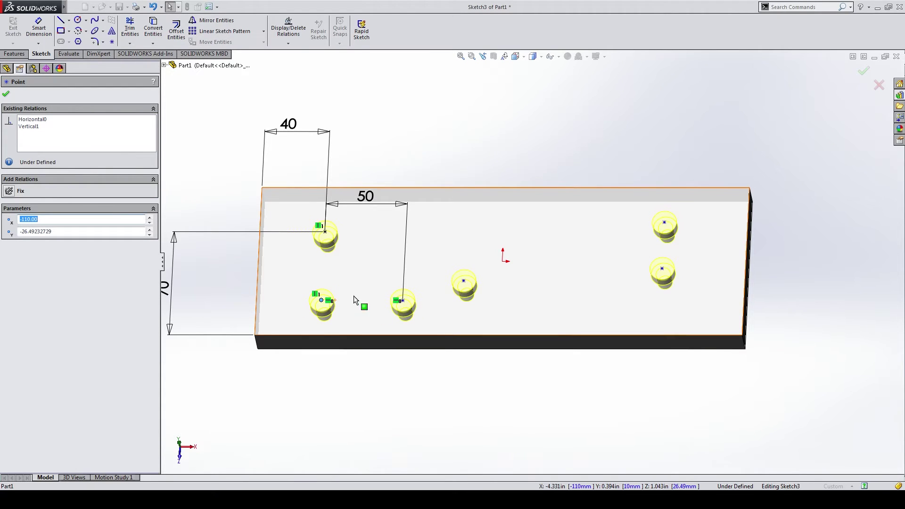
# Dimension the lower hole point 23 mm above the plate's bottom edge
pyautogui.press('s')
pyautogui.click(434, 302)
pyautogui.click(402, 300)
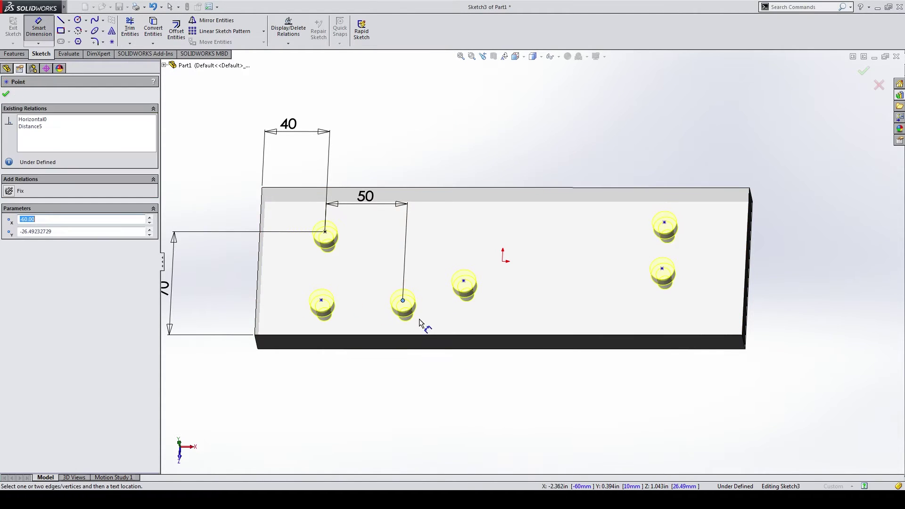
pyautogui.click(422, 335)
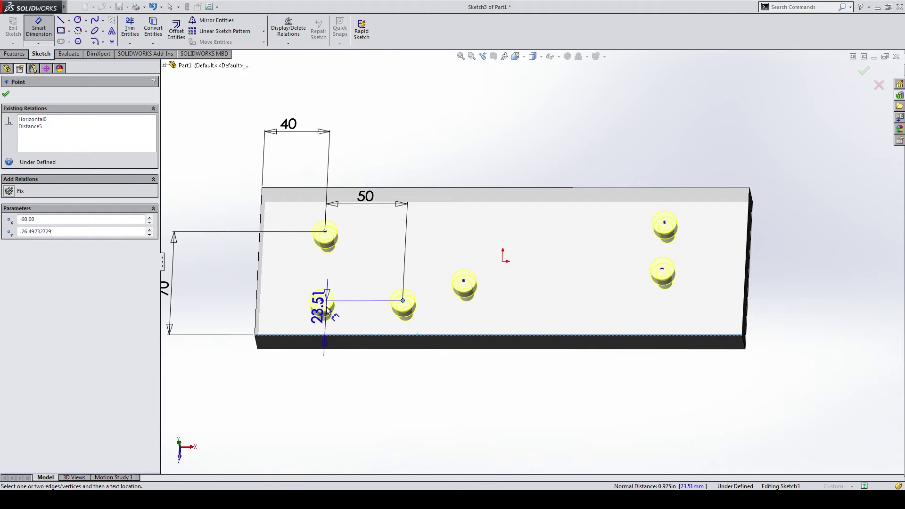
pyautogui.click(427, 325)
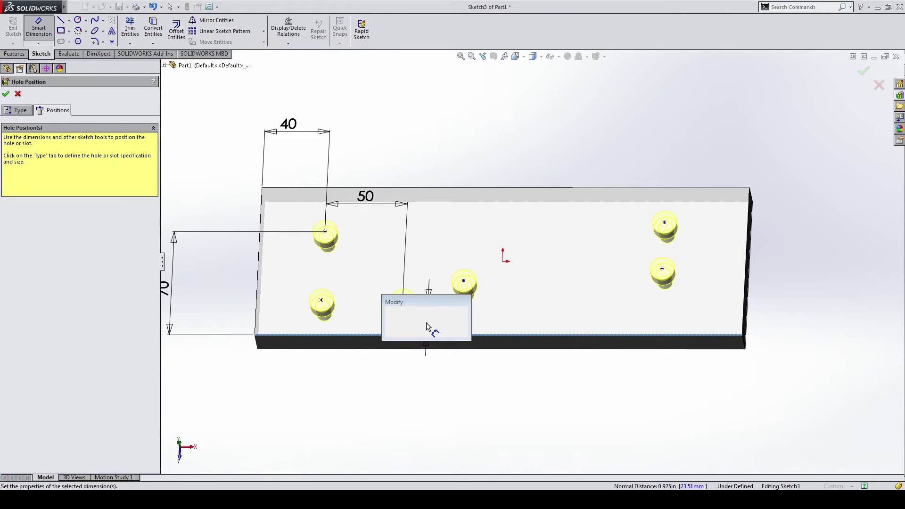
pyautogui.write('23')
pyautogui.press('Return')
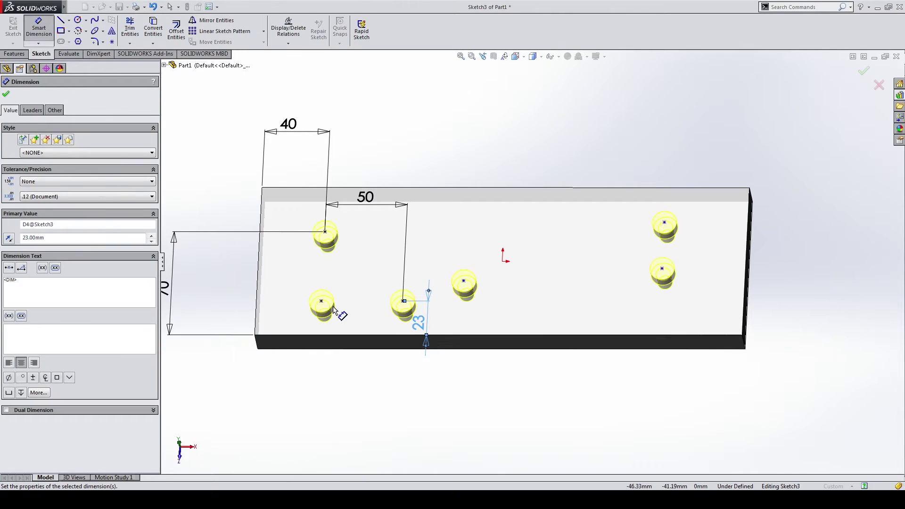
pyautogui.press('Escape')
pyautogui.press('Escape')
pyautogui.click(322, 301)
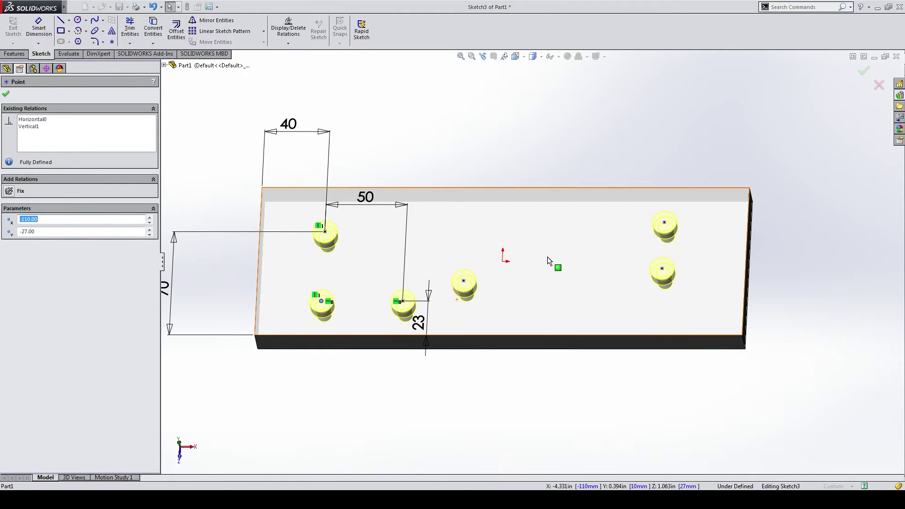
pyautogui.press('Escape')
pyautogui.scroll(3, 519, 255)
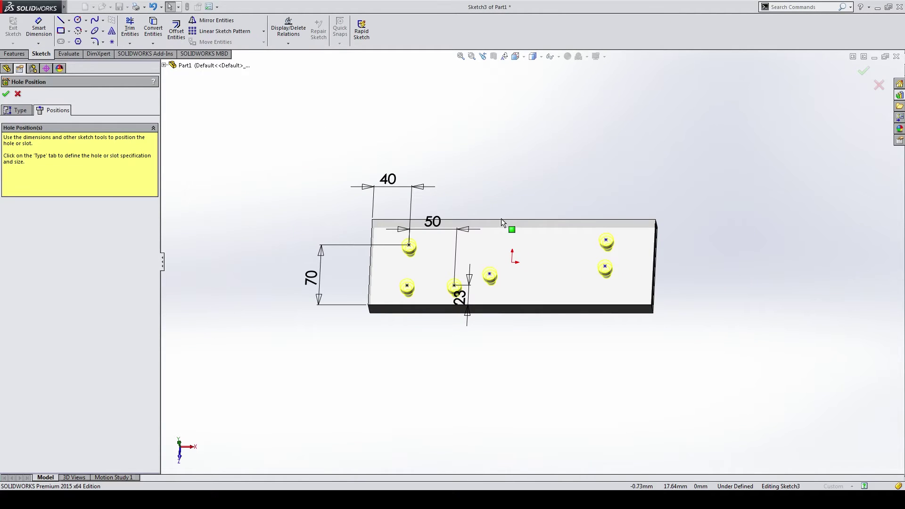
pyautogui.moveTo(530, 208); pyautogui.dragTo(533, 204, button='middle')
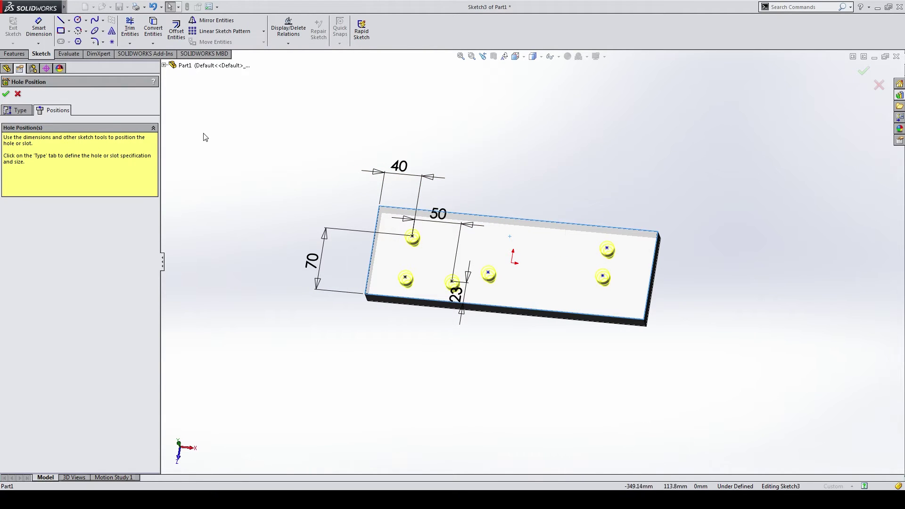
pyautogui.scroll(-3, 632, 264)
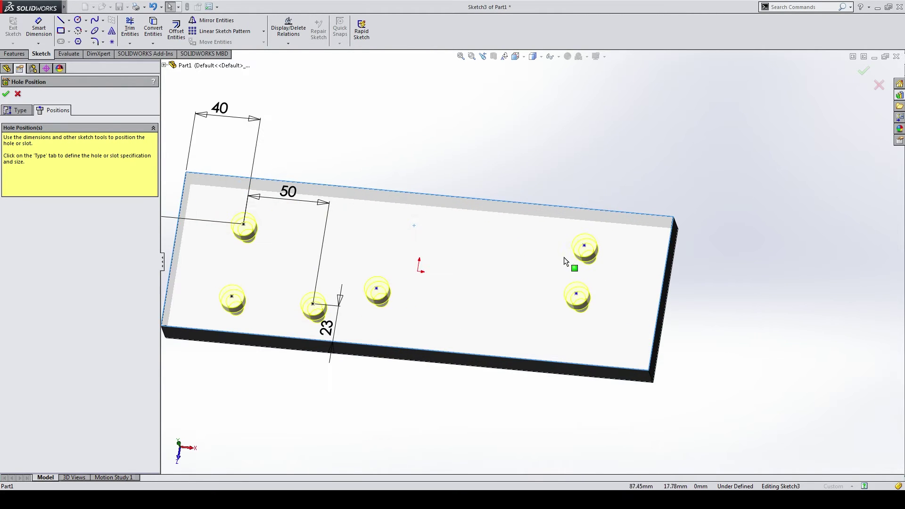
# Place four more M8 counterbore hole points across the right side of the top face
pyautogui.click(22, 112)
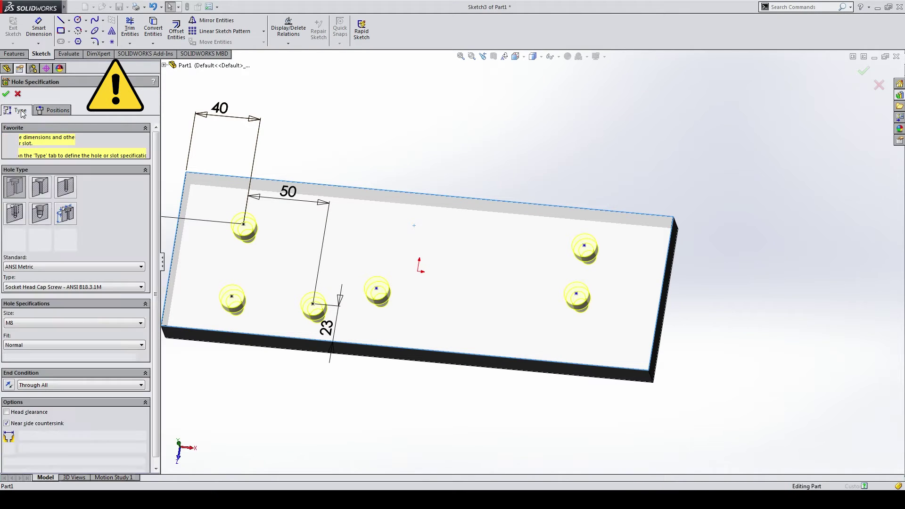
pyautogui.click(52, 112)
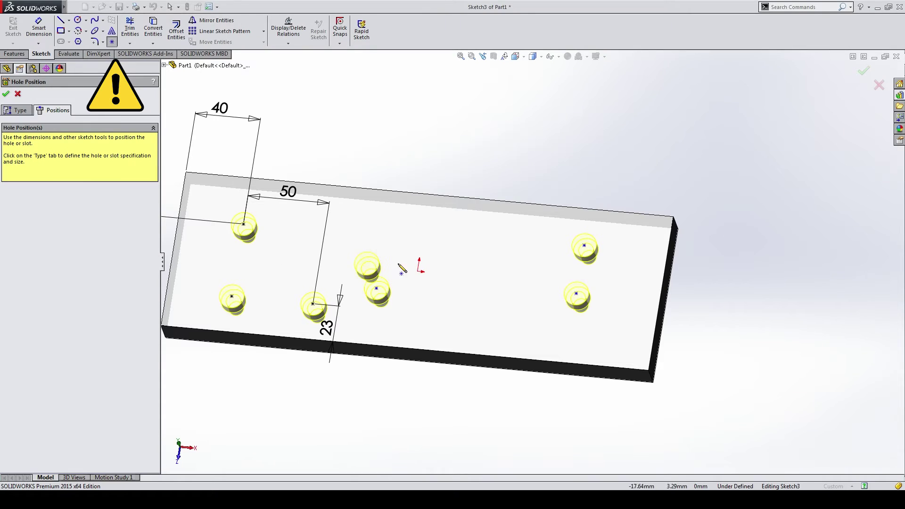
pyautogui.click(406, 225)
pyautogui.click(488, 310)
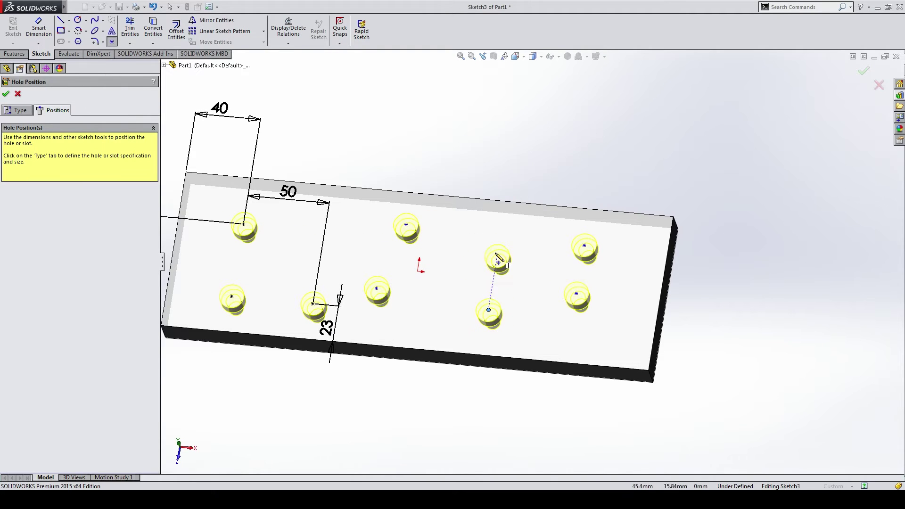
pyautogui.click(493, 247)
pyautogui.click(545, 319)
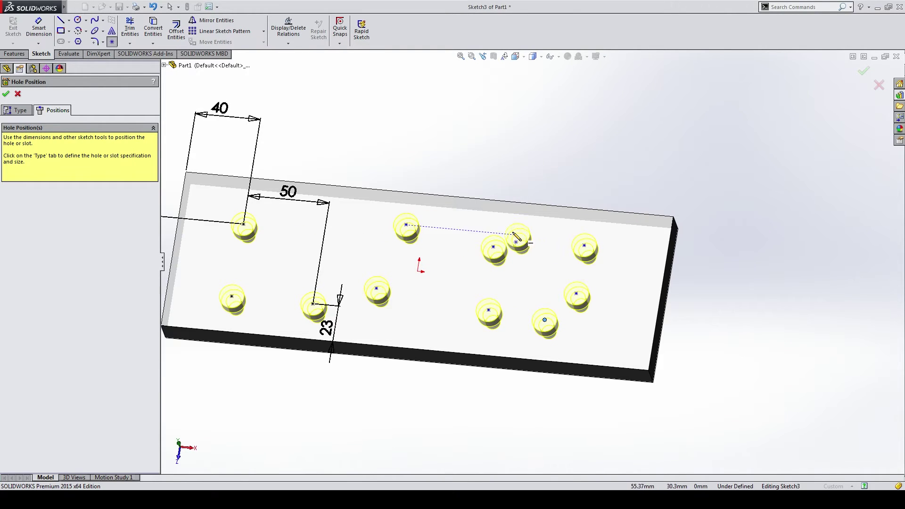
pyautogui.press('Escape')
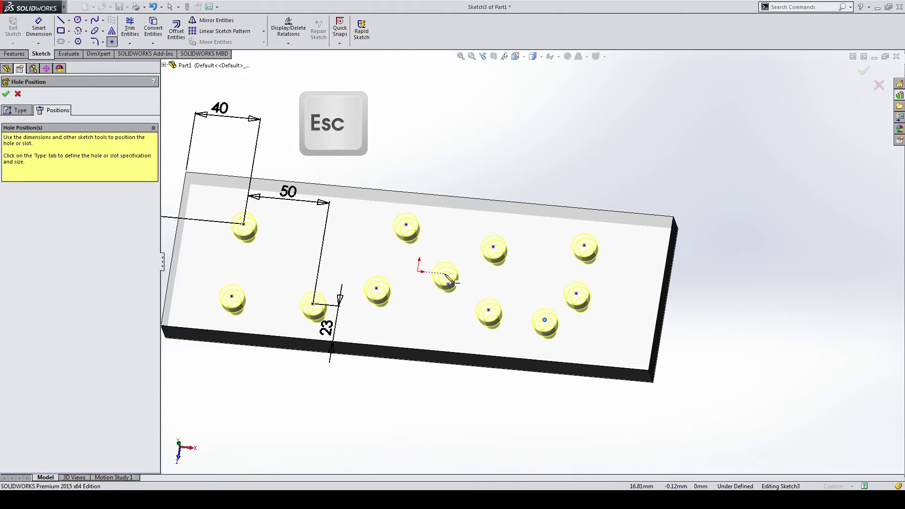
pyautogui.press('Escape')
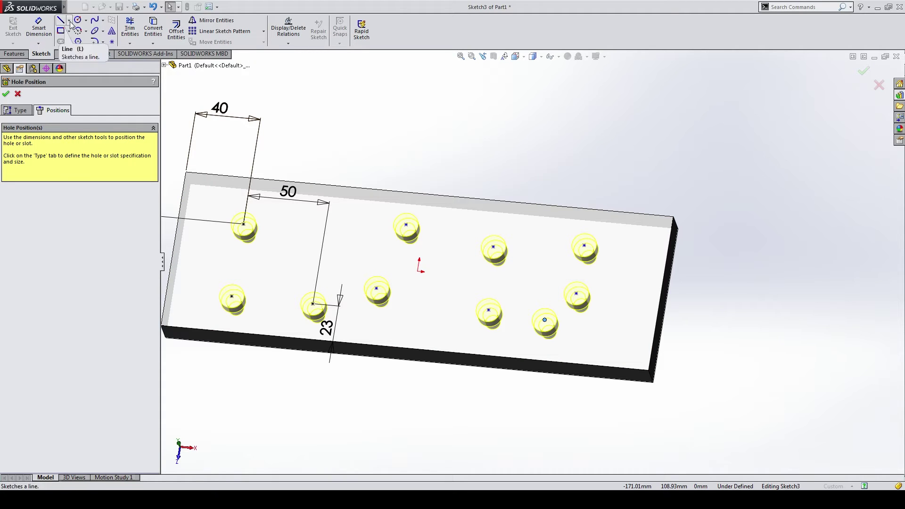
# Draw a diagonal construction line from the plate's top edge to its lower-right corner
pyautogui.click(39, 43)
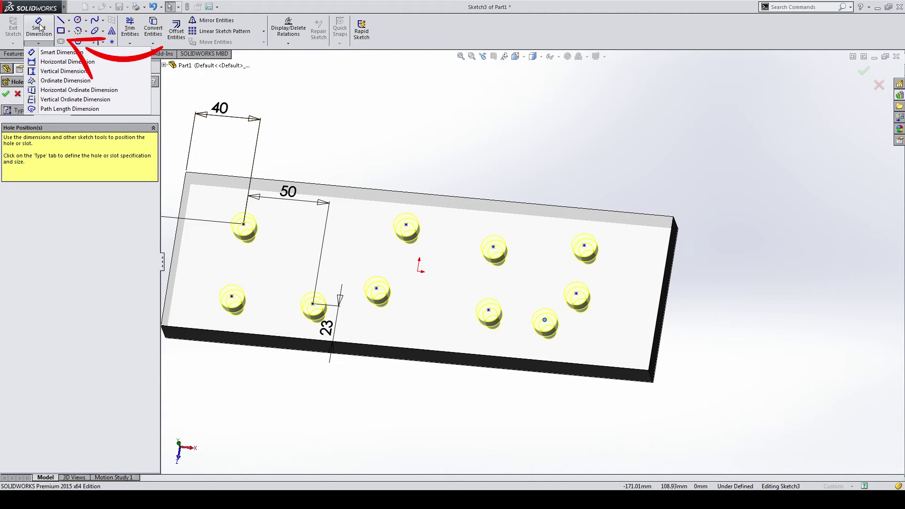
pyautogui.click(69, 20)
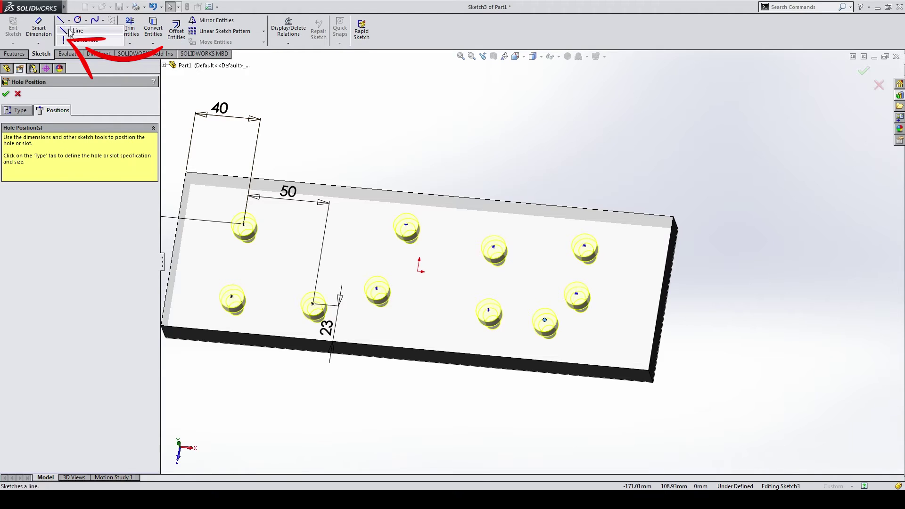
pyautogui.click(82, 34)
pyautogui.click(489, 309)
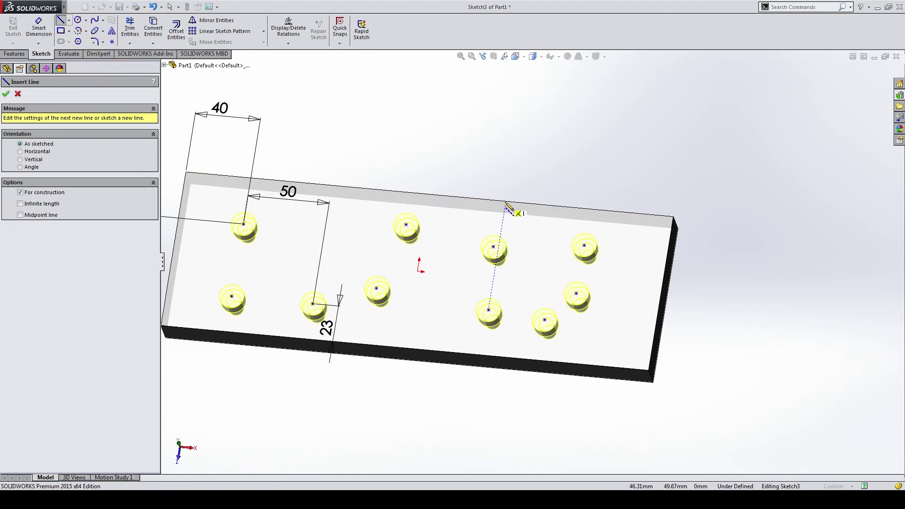
pyautogui.click(507, 203)
pyautogui.click(653, 351)
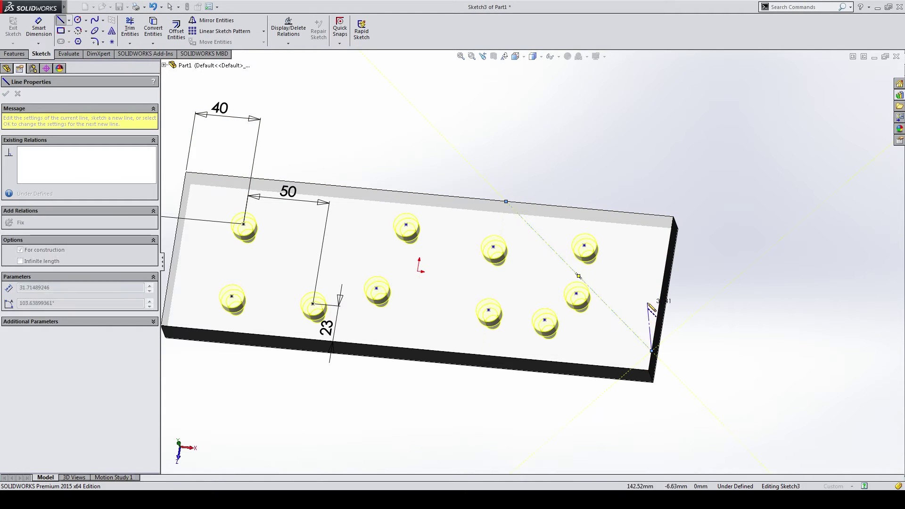
pyautogui.press('Escape')
pyautogui.press('s')
# Dimension the construction line at 40° to the plate's bottom edge
pyautogui.click(608, 232)
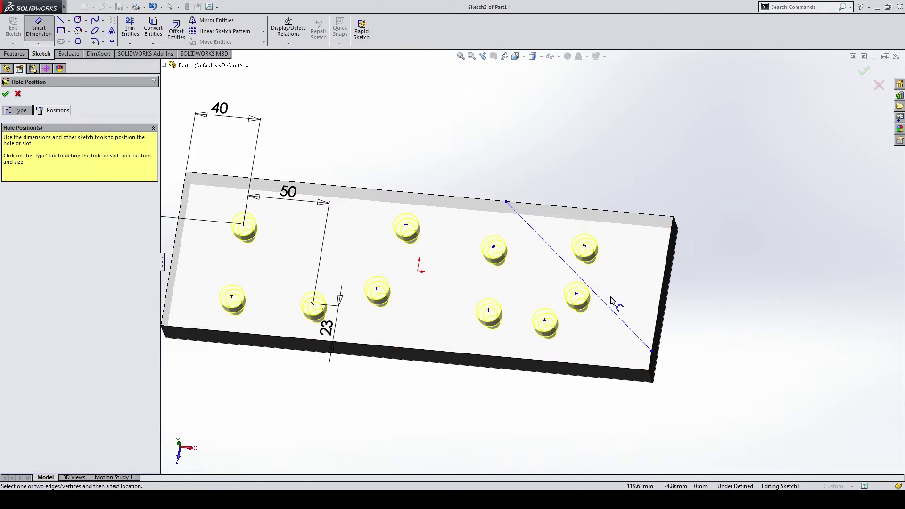
pyautogui.click(612, 313)
pyautogui.click(601, 366)
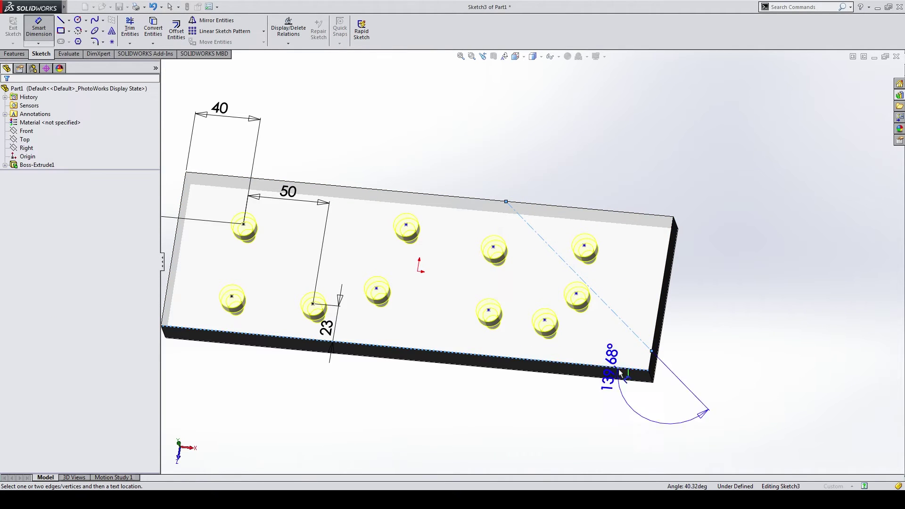
pyautogui.click(608, 355)
pyautogui.write('40')
pyautogui.press('Return')
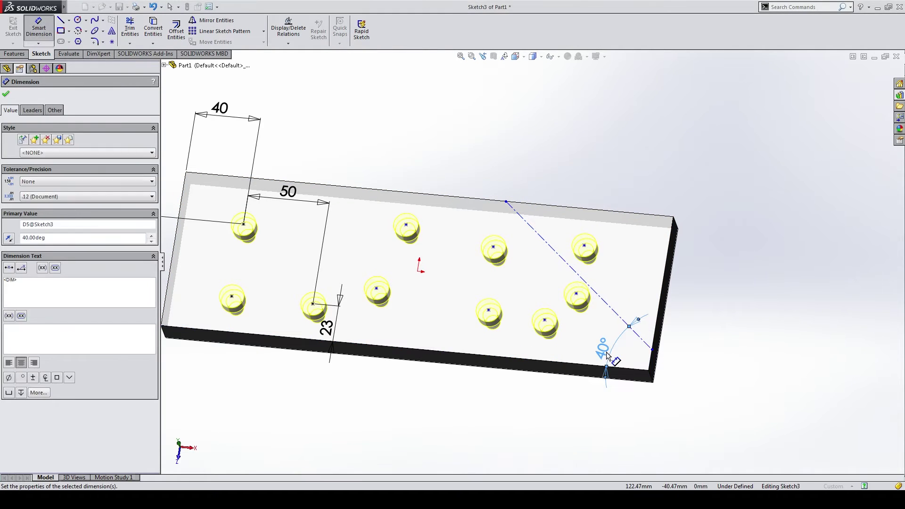
pyautogui.press('Escape')
pyautogui.press('Escape')
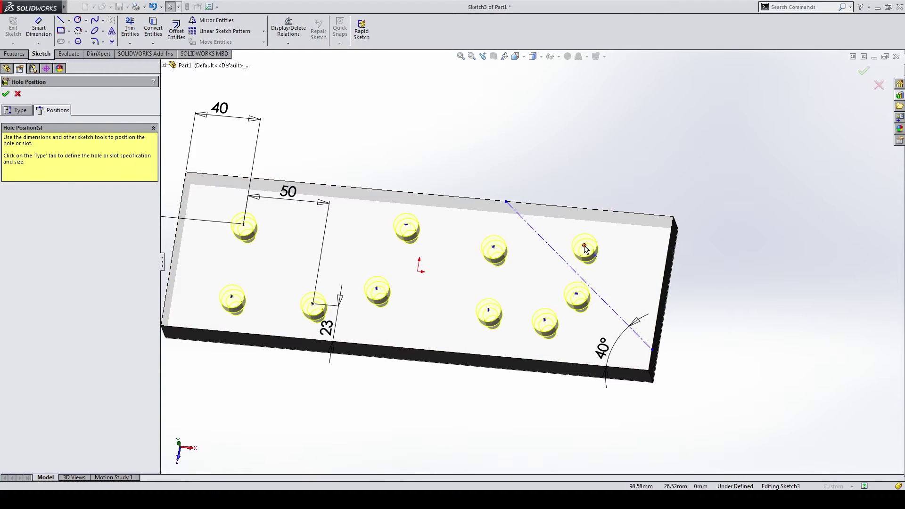
# Snap a hole point onto the diagonal line and slide it up along it
pyautogui.click(557, 221)
pyautogui.moveTo(534, 228); pyautogui.dragTo(616, 281)
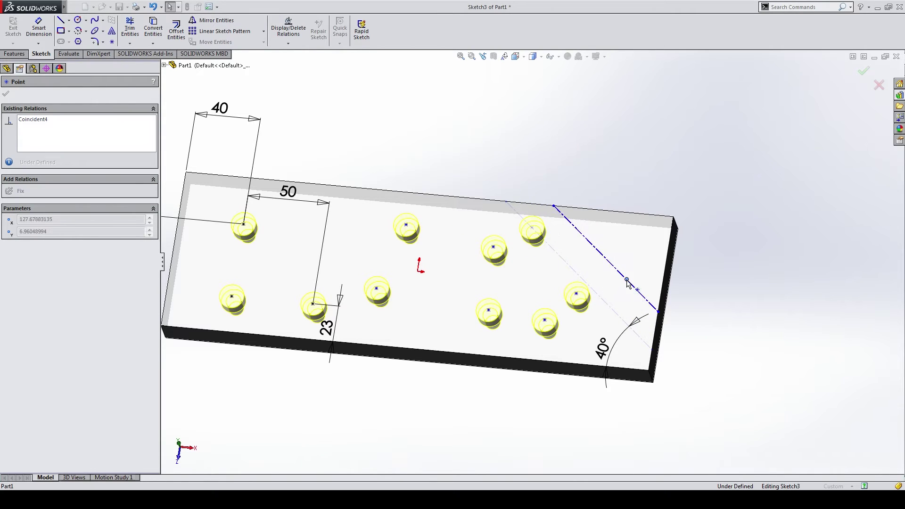
pyautogui.moveTo(616, 282); pyautogui.dragTo(619, 258)
pyautogui.click(578, 186)
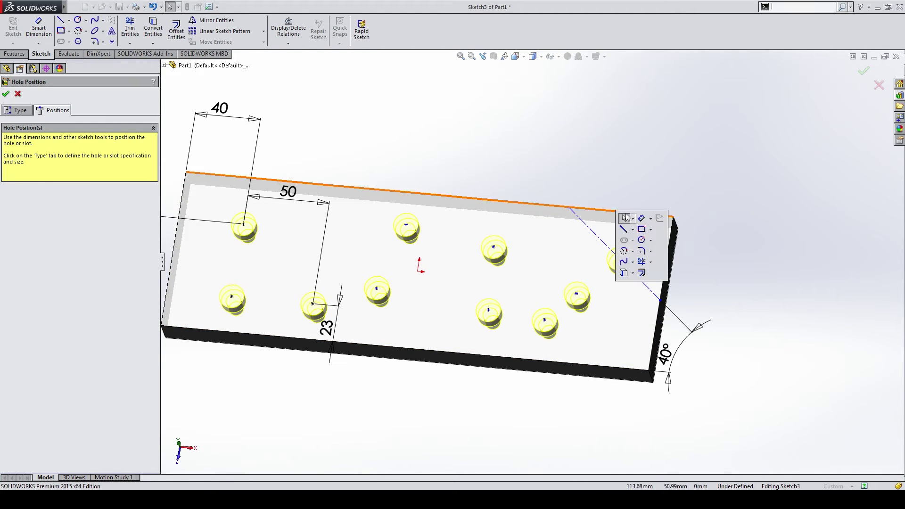
# Dimension the angled line's end point 64 mm from the plate's right end
pyautogui.press('s')
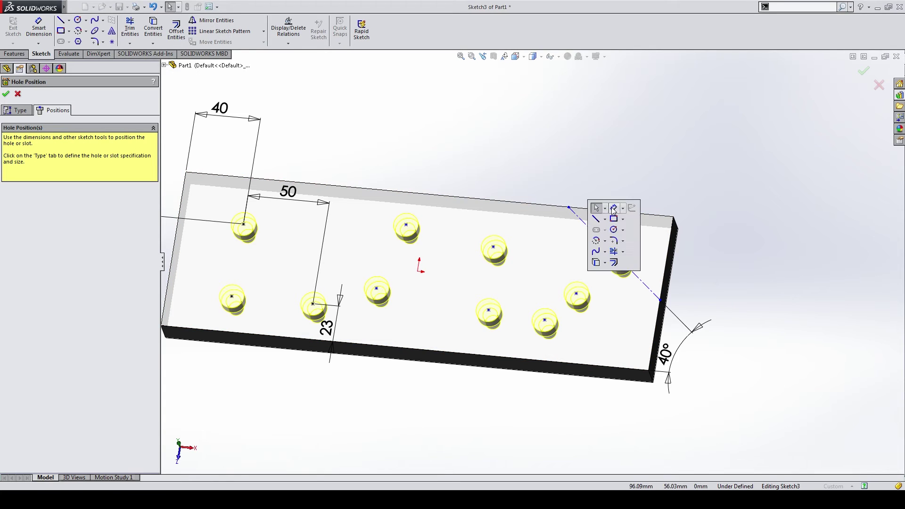
pyautogui.press('s')
pyautogui.click(613, 191)
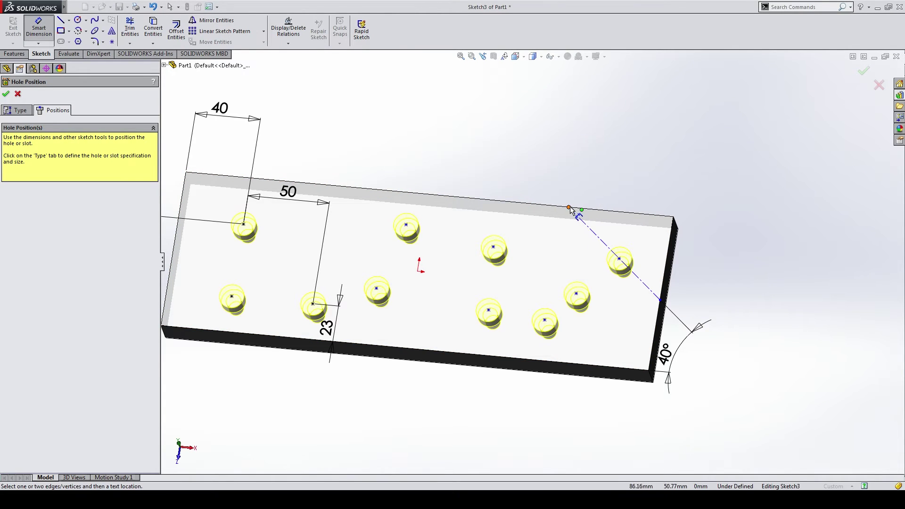
pyautogui.click(570, 208)
pyautogui.click(674, 227)
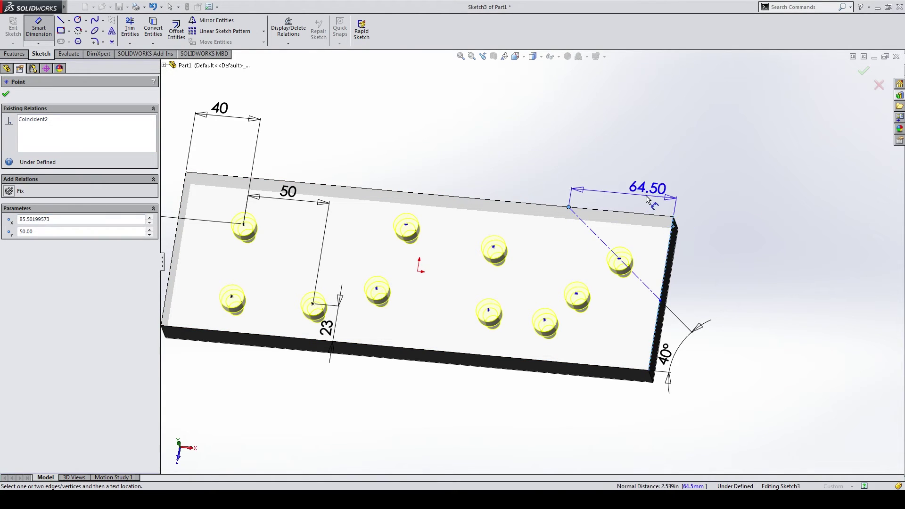
pyautogui.click(608, 186)
pyautogui.write('64')
pyautogui.press('Return')
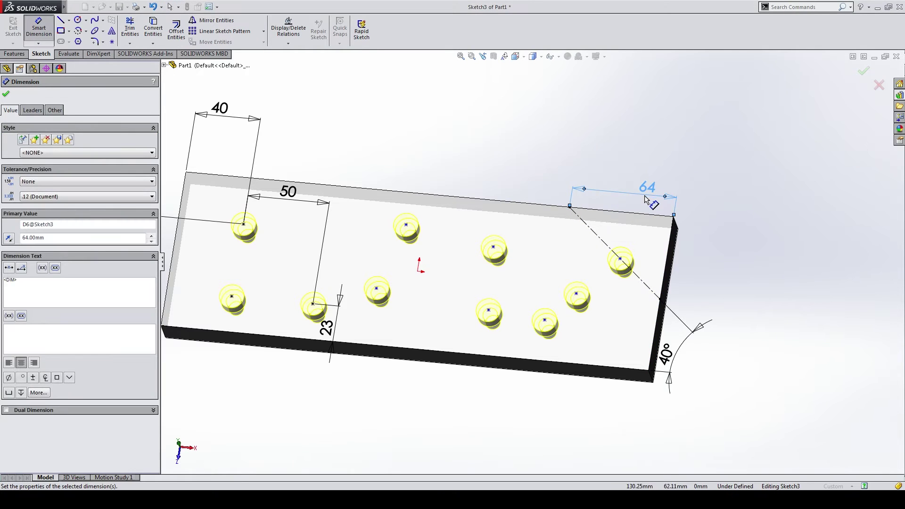
pyautogui.press('Escape')
# Check a sketch point's relations and orbit the plate to view the holes in 3D
pyautogui.scroll(2, 619, 265)
pyautogui.click(618, 267)
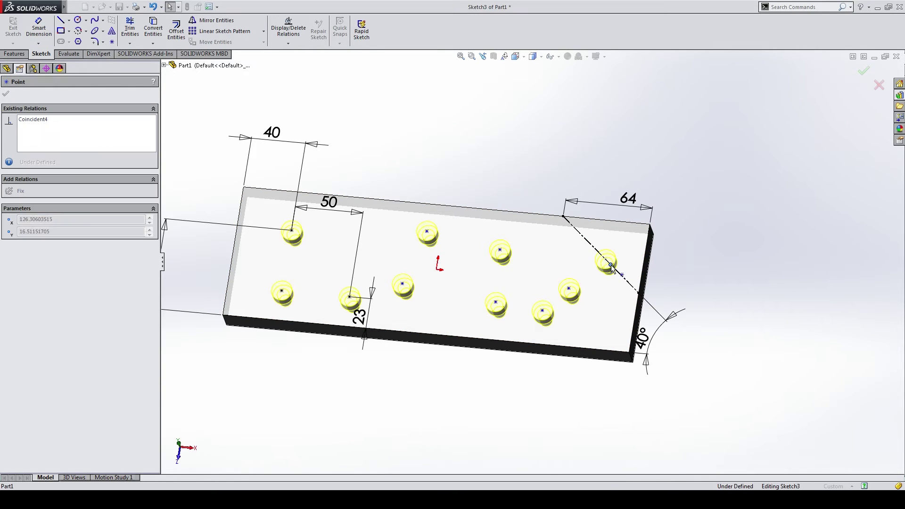
pyautogui.press('Escape')
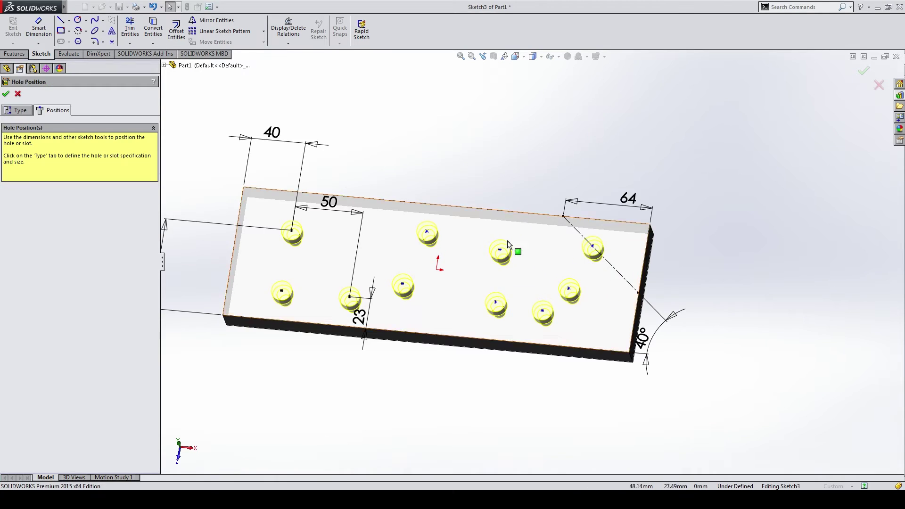
pyautogui.scroll(3, 476, 241)
pyautogui.moveTo(477, 244); pyautogui.dragTo(546, 274, button='middle')
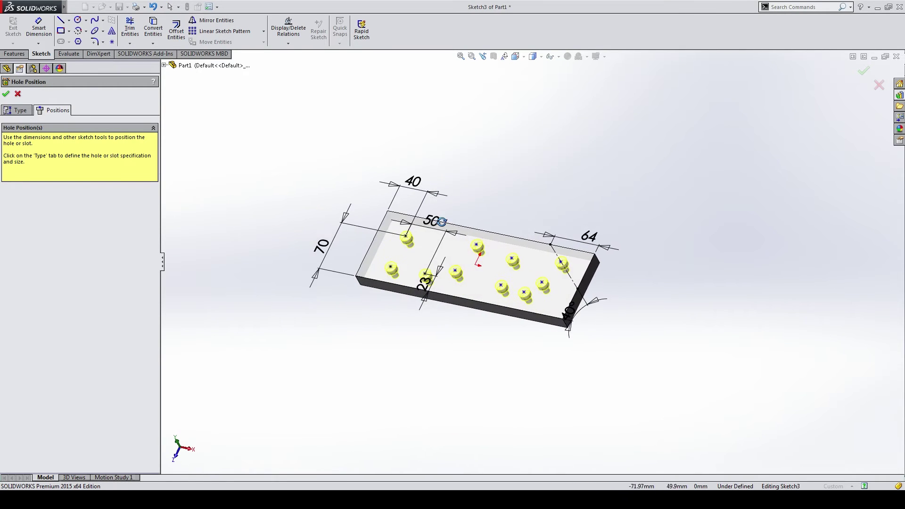
pyautogui.scroll(-3, 553, 274)
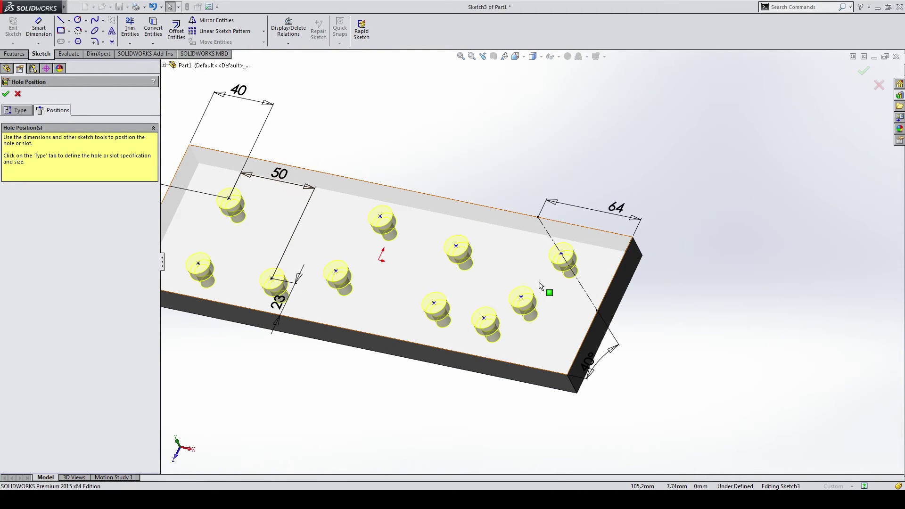
pyautogui.moveTo(481, 279); pyautogui.dragTo(807, 149, button='middle')
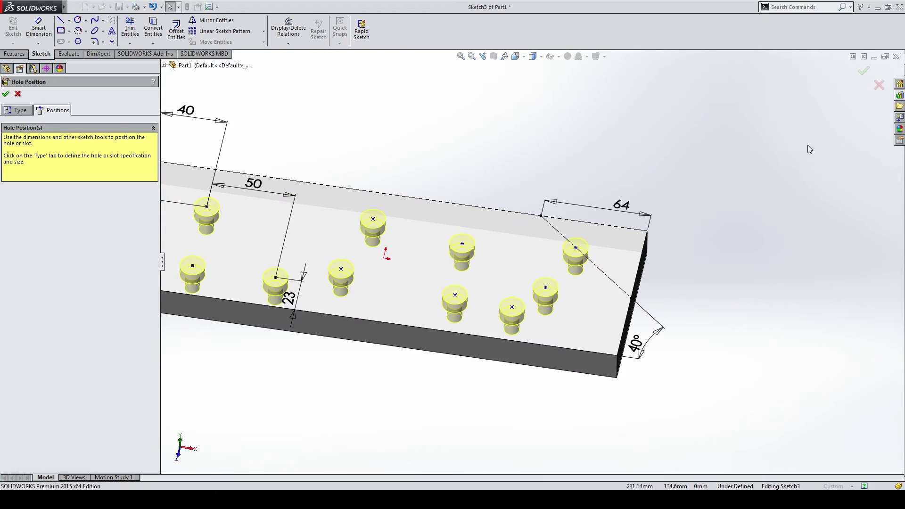
# Finish the ten M8 counterbored holes and orbit to view the plate's top face
pyautogui.click(863, 71)
pyautogui.scroll(5, 495, 278)
pyautogui.moveTo(495, 278)
pyautogui.mouseDown(button='middle')
pyautogui.moveTo(397, 296)
pyautogui.moveTo(396, 229)
pyautogui.mouseUp(button='middle')
pyautogui.scroll(-3, 414, 274)
pyautogui.scroll(-5, 494, 257)
pyautogui.scroll(-3, 515, 243)
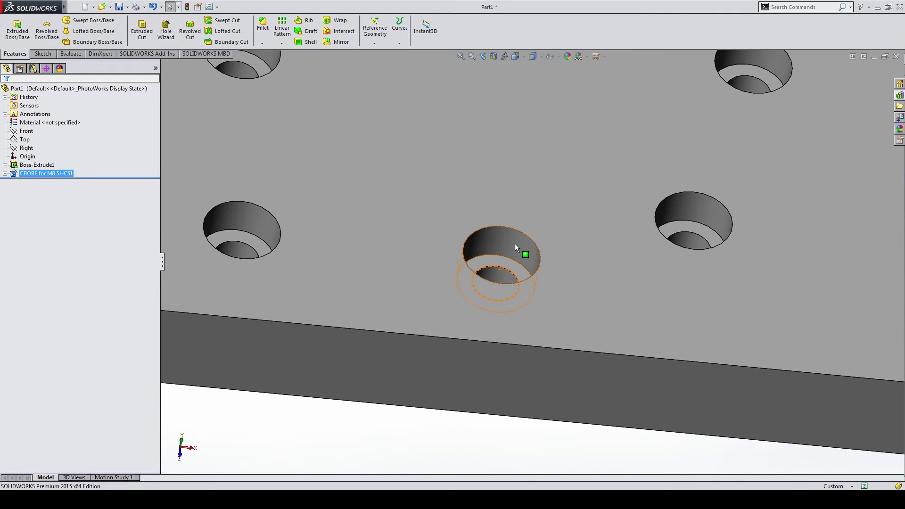
pyautogui.scroll(5, 514, 243)
pyautogui.moveTo(515, 243); pyautogui.dragTo(572, 283, button='middle')
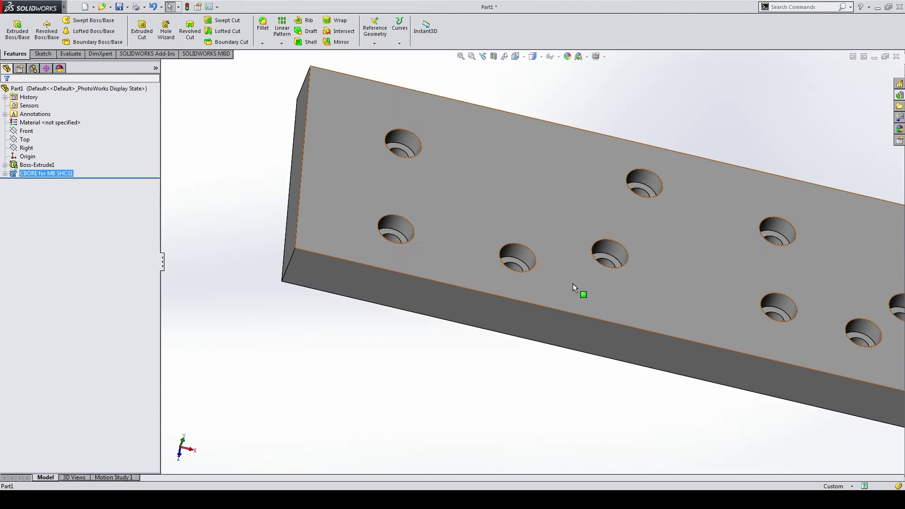
pyautogui.scroll(4, 574, 273)
pyautogui.scroll(-5, 519, 259)
pyautogui.scroll(-3, 541, 261)
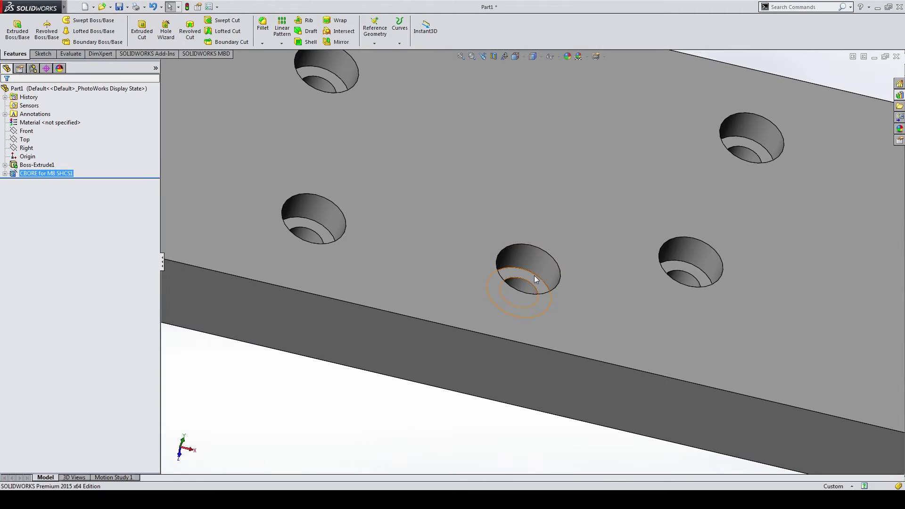
# Inspect a counterbore wall and the CBORE for M8 SHCS1 feature, then view top-down
pyautogui.click(532, 278)
pyautogui.scroll(1, 535, 288)
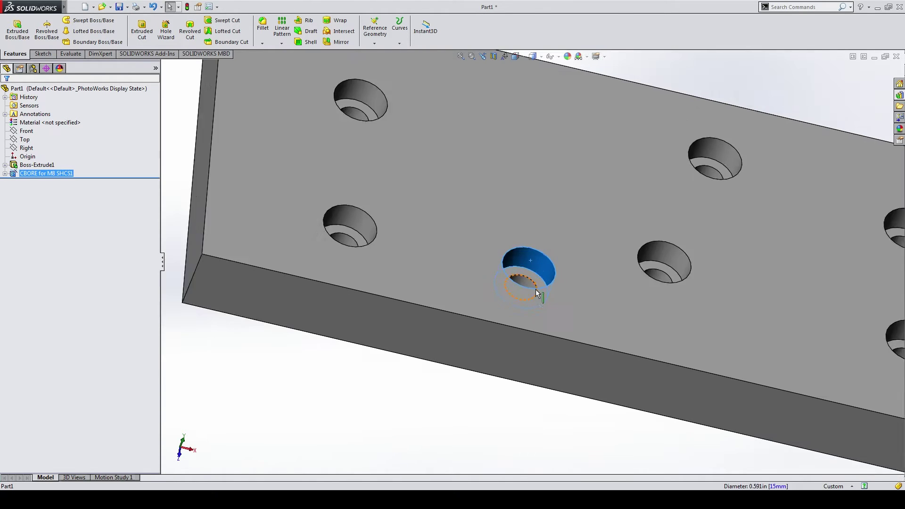
pyautogui.scroll(3, 537, 293)
pyautogui.scroll(3, 519, 302)
pyautogui.scroll(1, 511, 309)
pyautogui.click(372, 186)
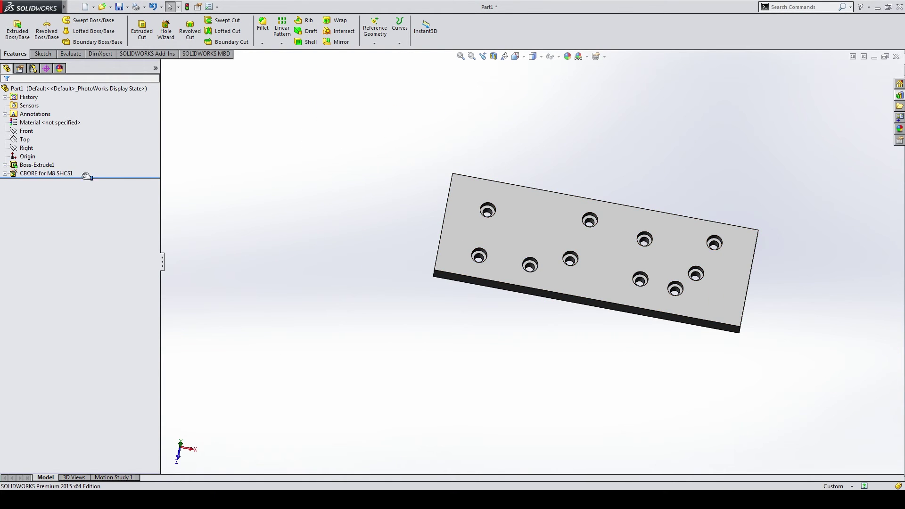
pyautogui.click(51, 174)
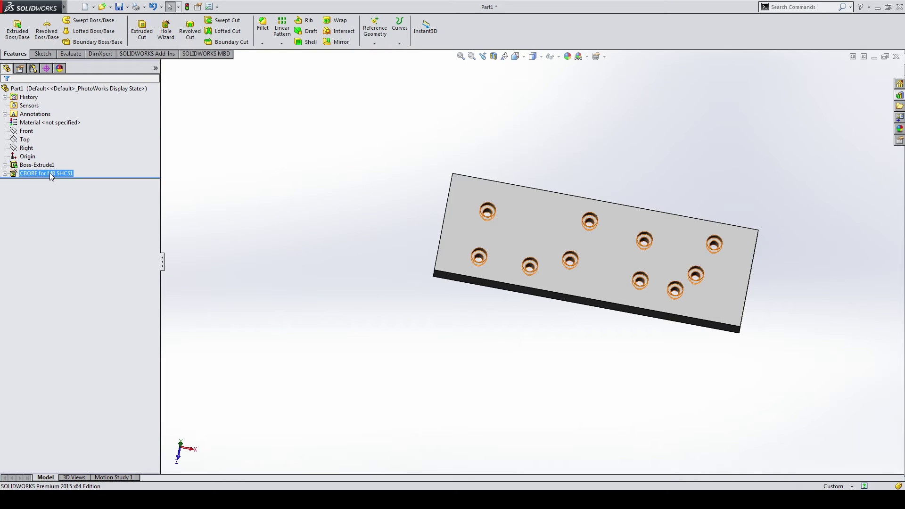
pyautogui.click(223, 234)
pyautogui.moveTo(223, 234)
pyautogui.mouseDown(button='middle')
pyautogui.moveTo(496, 334)
pyautogui.moveTo(454, 296)
pyautogui.mouseUp(button='middle')
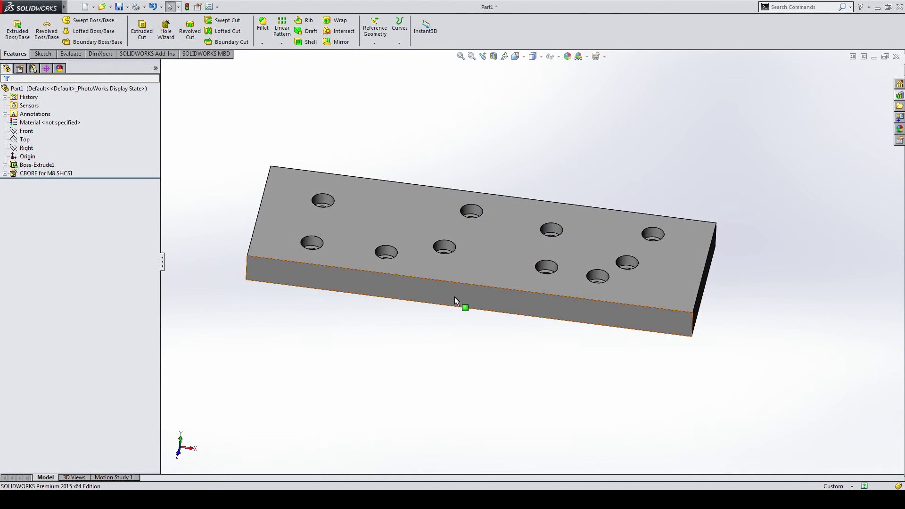
# Change the plate's extrusion thickness from 20 mm to 50 mm
pyautogui.doubleClick(450, 292)
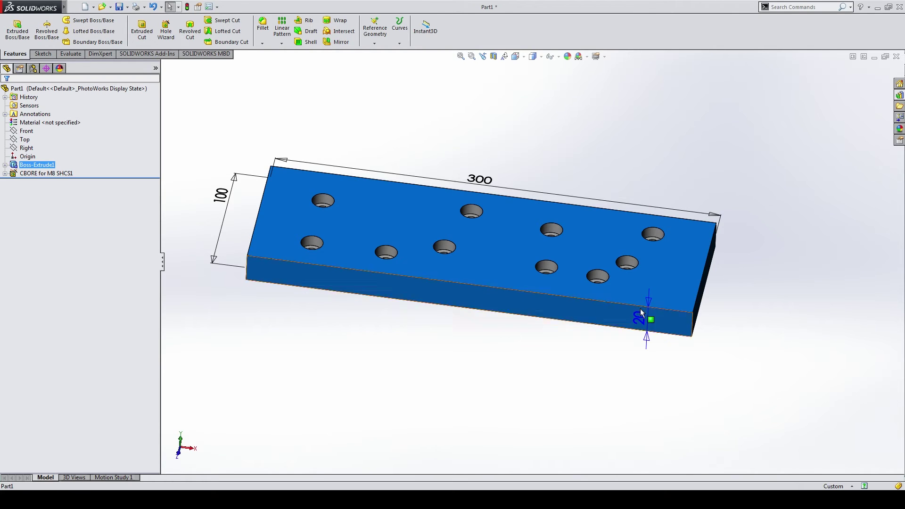
pyautogui.doubleClick(639, 316)
pyautogui.write('50')
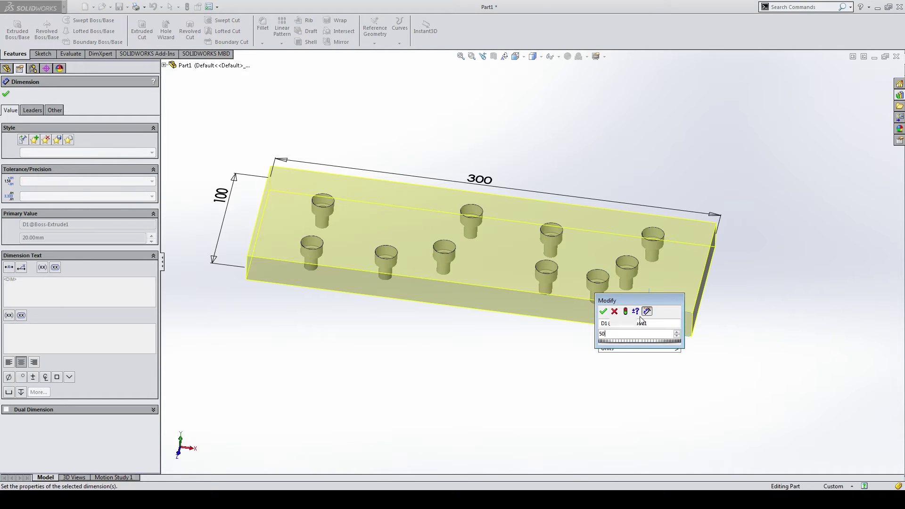
pyautogui.press('Return')
pyautogui.press('Escape')
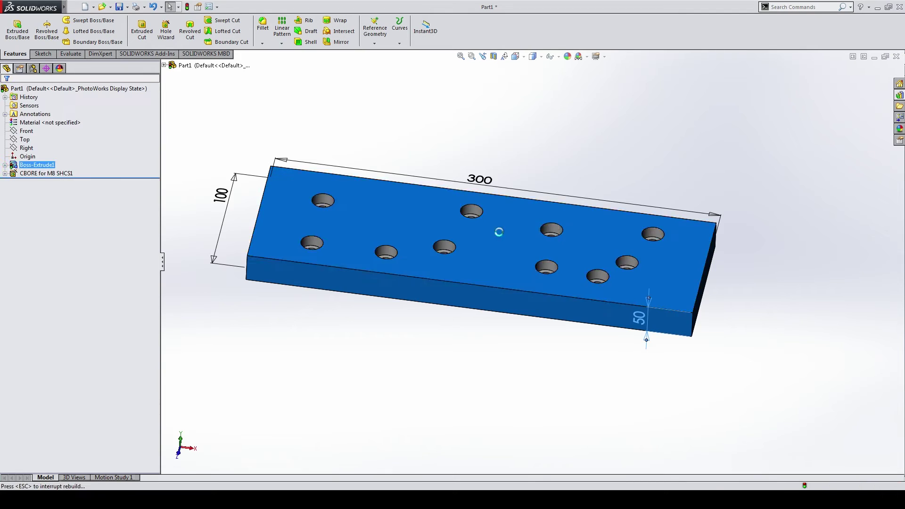
# Orbit the thicker plate and inspect its counterbore hole walls and faces
pyautogui.moveTo(489, 239)
pyautogui.mouseDown(button='middle')
pyautogui.moveTo(408, 304)
pyautogui.moveTo(403, 259)
pyautogui.moveTo(441, 307)
pyautogui.mouseUp(button='middle')
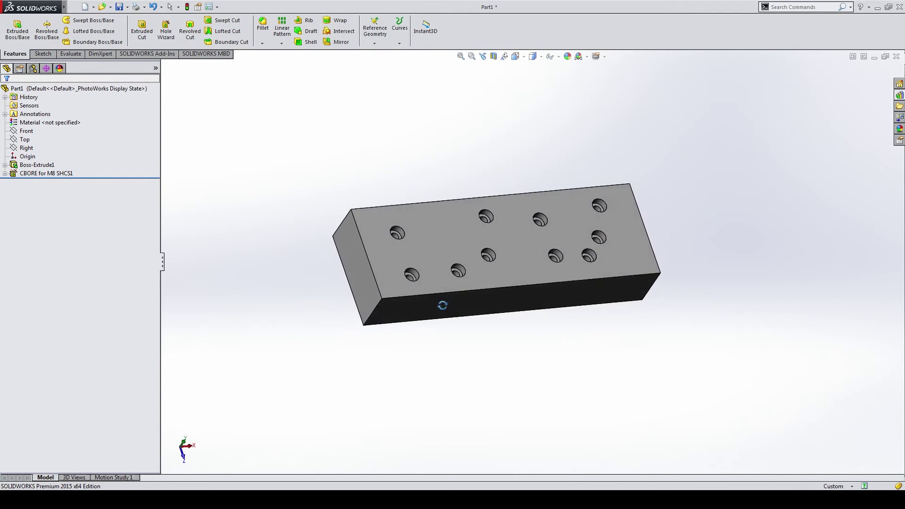
pyautogui.scroll(-3, 460, 279)
pyautogui.scroll(-5, 482, 261)
pyautogui.click(483, 262)
pyautogui.scroll(6, 483, 261)
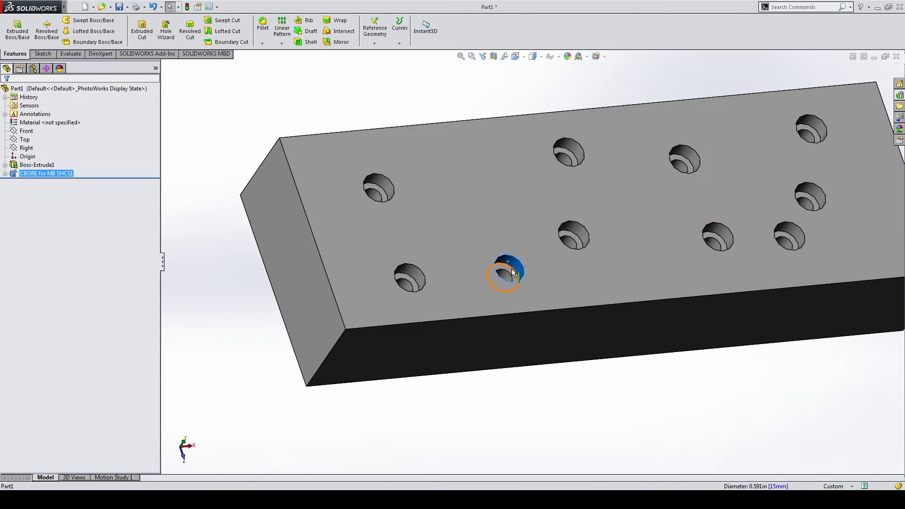
pyautogui.moveTo(512, 271)
pyautogui.mouseDown(button='middle')
pyautogui.moveTo(502, 280)
pyautogui.moveTo(532, 218)
pyautogui.moveTo(535, 247)
pyautogui.moveTo(487, 323)
pyautogui.mouseUp(button='middle')
pyautogui.press('Escape')
pyautogui.click(535, 247)
pyautogui.click(487, 323)
pyautogui.scroll(5, 678, 228)
pyautogui.scroll(-2, 487, 257)
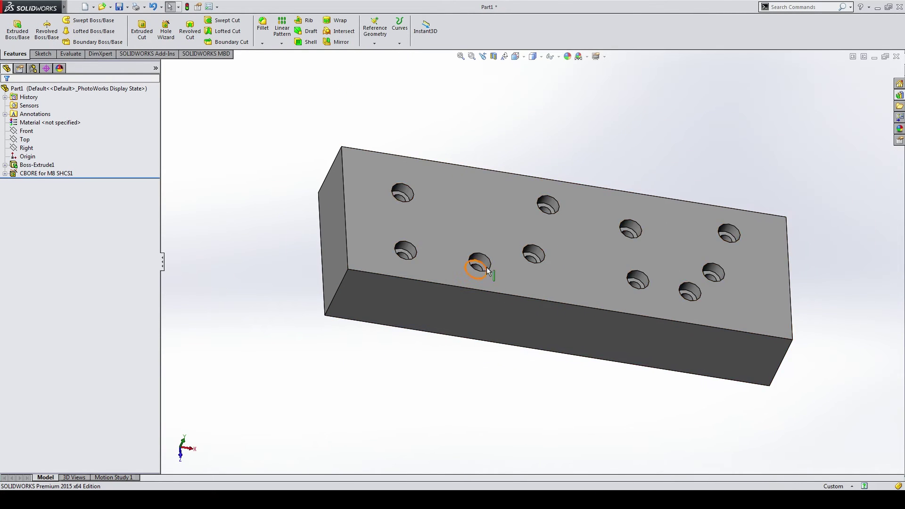
pyautogui.scroll(-5, 487, 252)
pyautogui.click(487, 253)
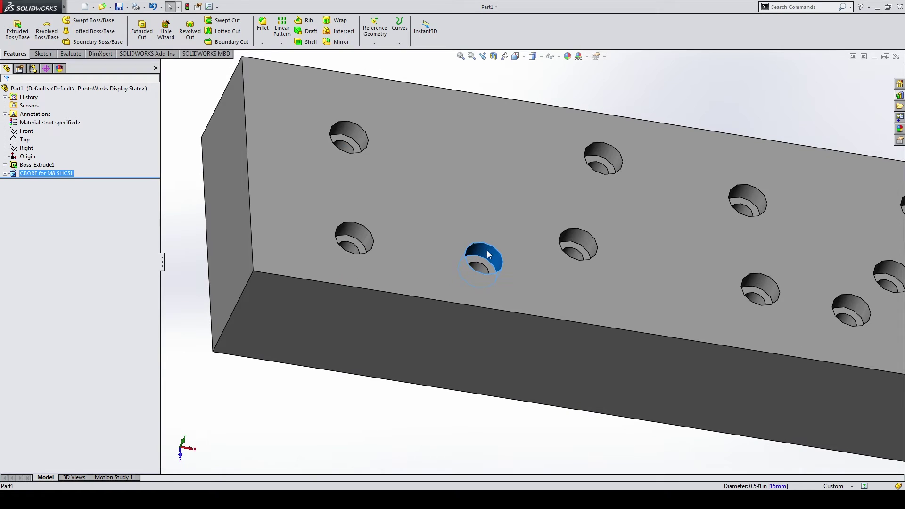
# Edit CBORE for M8 SHCS1 with custom sizing and a 30 mm counterbore depth
pyautogui.rightClick(54, 175)
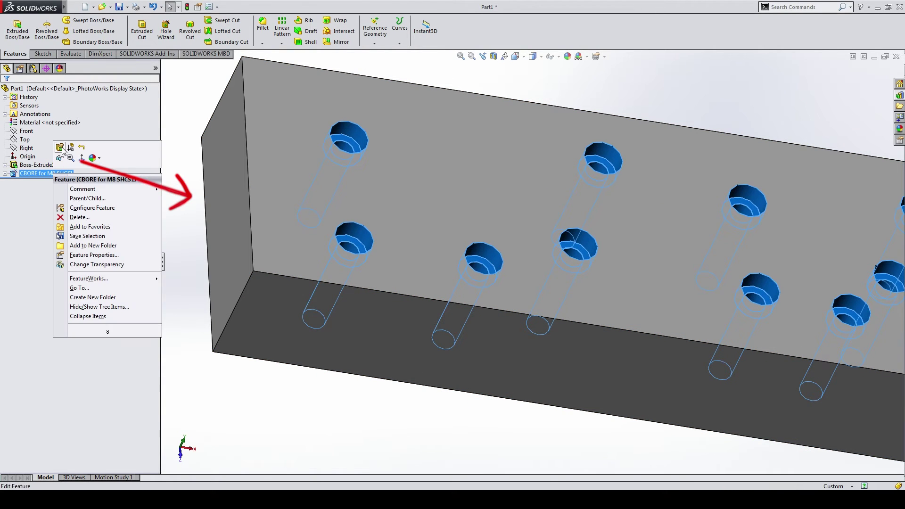
pyautogui.click(61, 147)
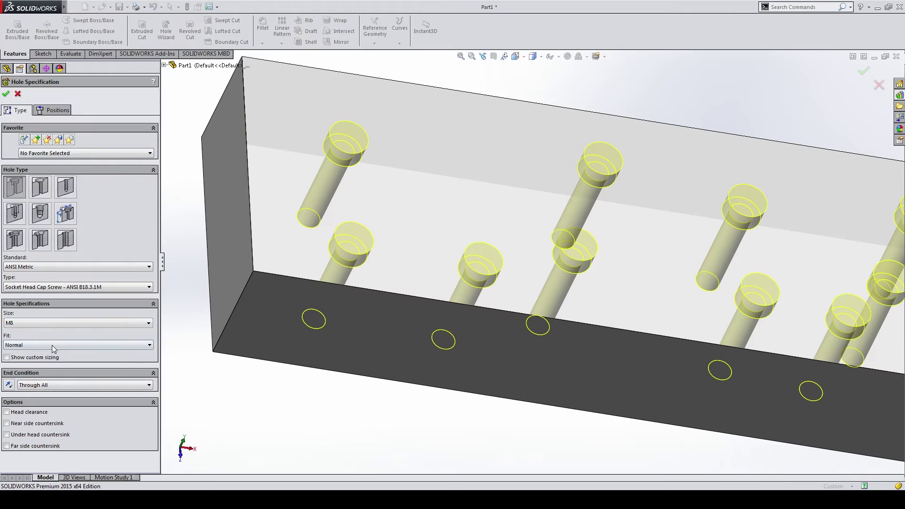
pyautogui.click(6, 358)
pyautogui.write('20')
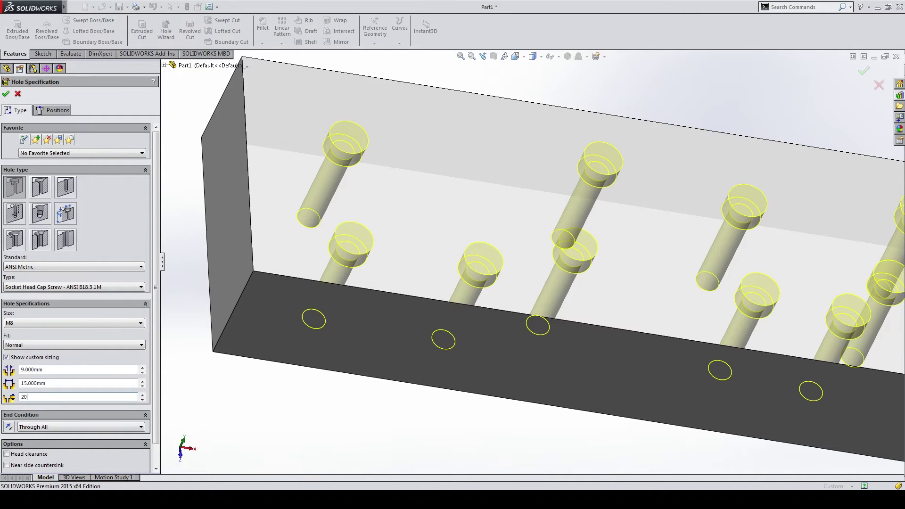
pyautogui.press('Return')
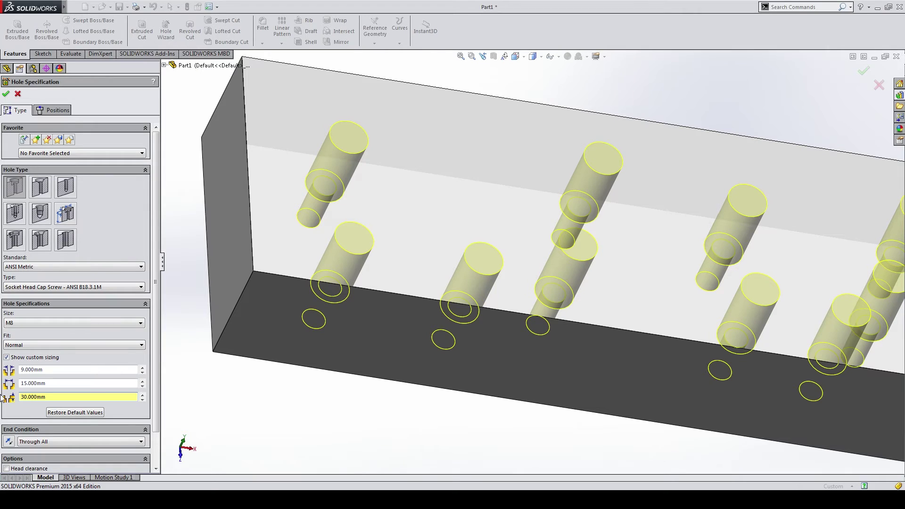
pyautogui.moveTo(754, 226); pyautogui.dragTo(777, 95, button='middle')
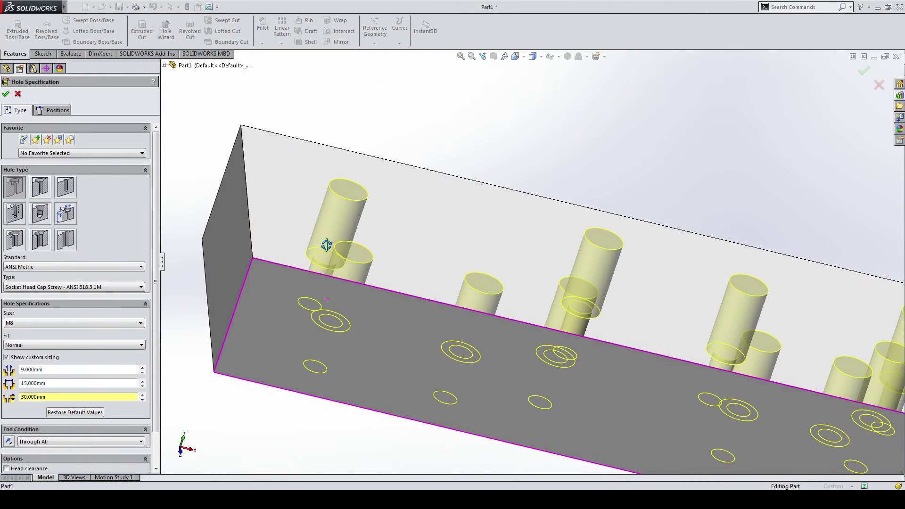
pyautogui.click(865, 73)
pyautogui.moveTo(437, 233)
pyautogui.mouseDown(button='middle')
pyautogui.moveTo(363, 279)
pyautogui.moveTo(346, 350)
pyautogui.moveTo(368, 289)
pyautogui.moveTo(348, 302)
pyautogui.mouseUp(button='middle')
pyautogui.scroll(-2, 368, 289)
pyautogui.press('m')
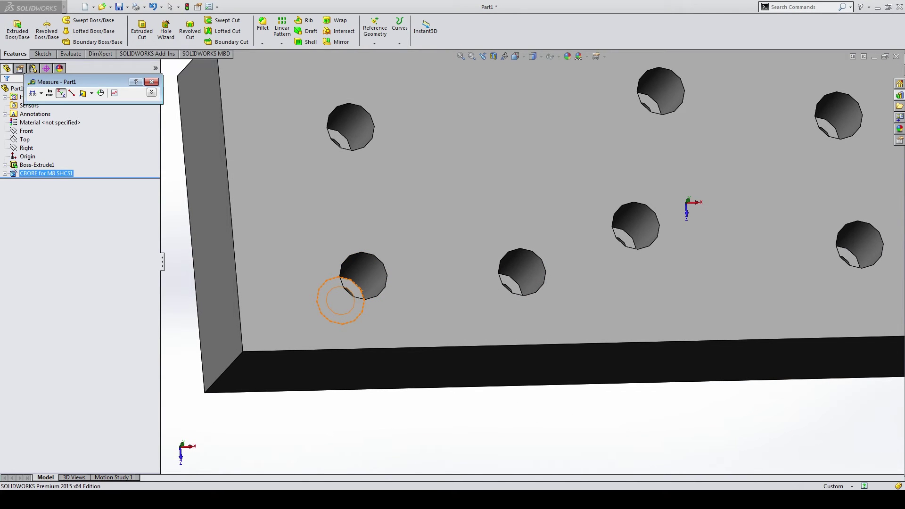
pyautogui.click(351, 285)
pyautogui.moveTo(351, 285)
pyautogui.mouseDown(button='middle')
pyautogui.moveTo(297, 270)
pyautogui.moveTo(349, 268)
pyautogui.mouseUp(button='middle')
pyautogui.click(297, 268)
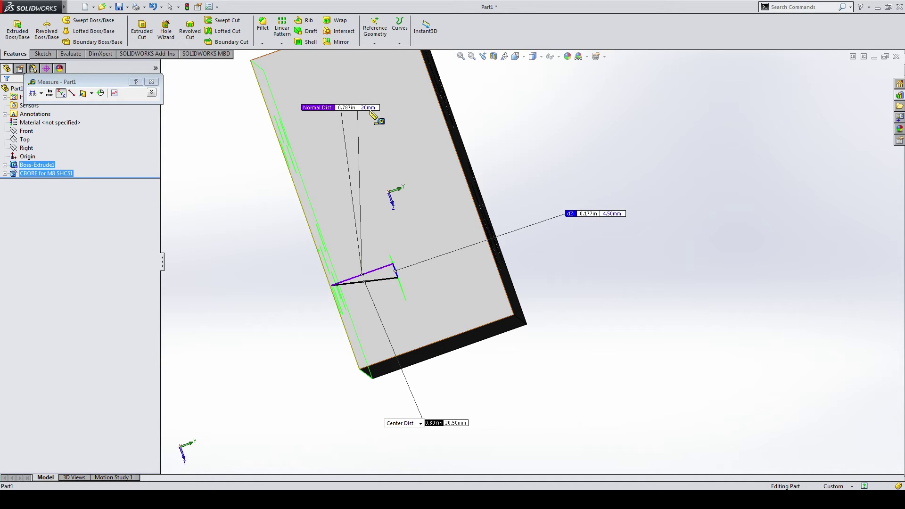
pyautogui.moveTo(523, 176)
pyautogui.mouseDown(button='middle')
pyautogui.moveTo(567, 140)
pyautogui.moveTo(511, 152)
pyautogui.moveTo(444, 194)
pyautogui.moveTo(431, 247)
pyautogui.moveTo(404, 168)
pyautogui.moveTo(390, 235)
pyautogui.moveTo(397, 198)
pyautogui.mouseUp(button='middle')
pyautogui.press('Escape')
pyautogui.click(30, 174)
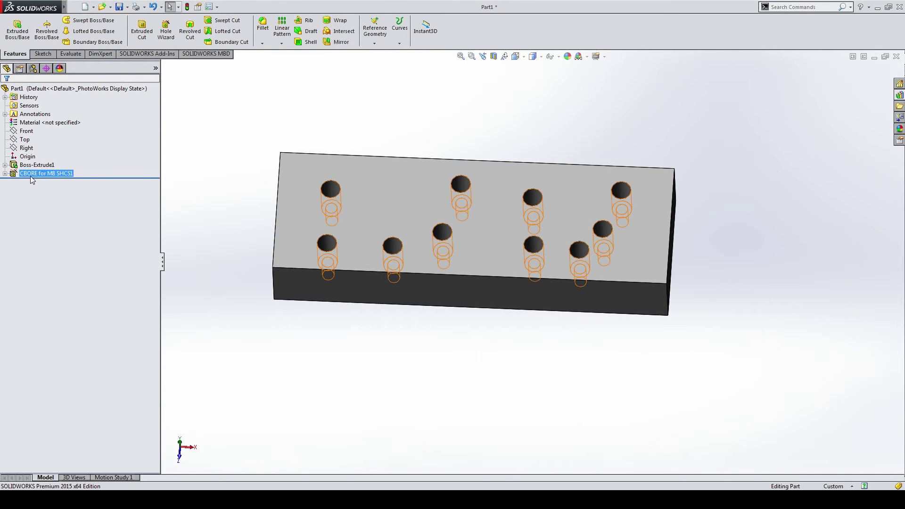
pyautogui.press('Escape')
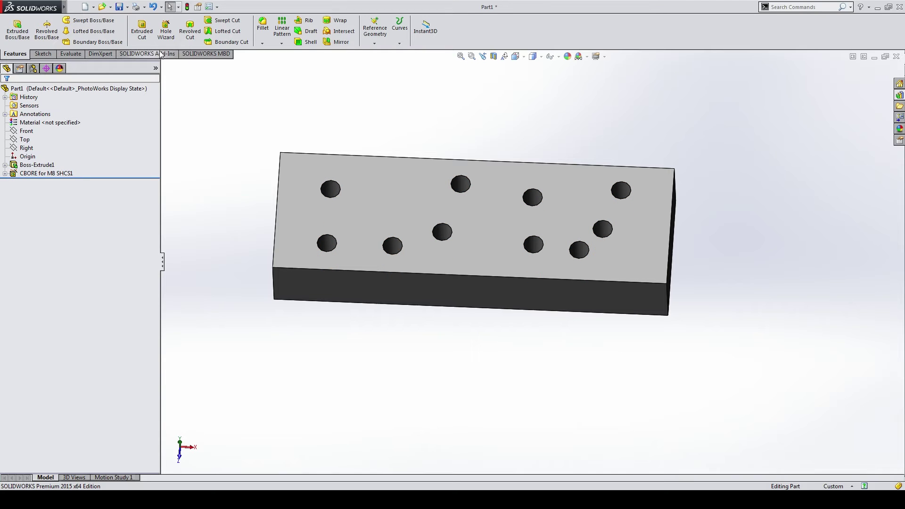
# Start a new Hole Wizard hole as an M8x1.25 Bottoming Tapped Hole
pyautogui.click(166, 30)
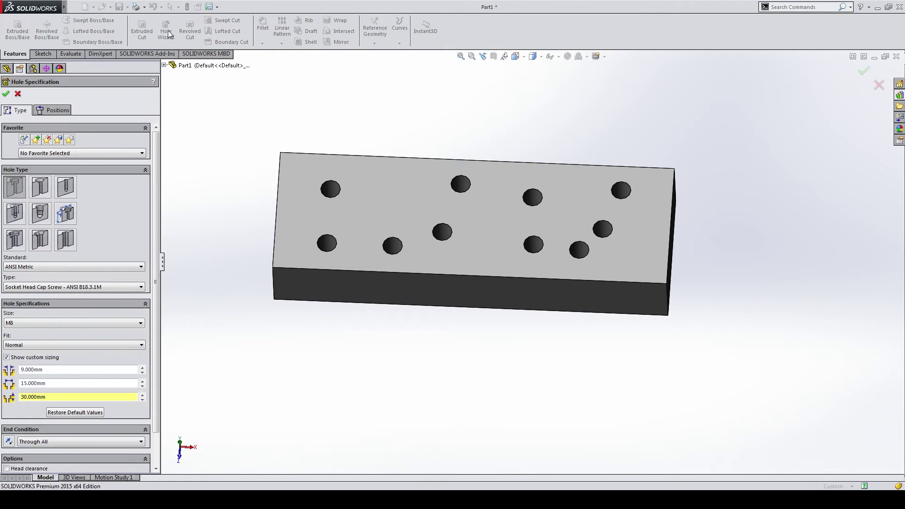
pyautogui.click(14, 212)
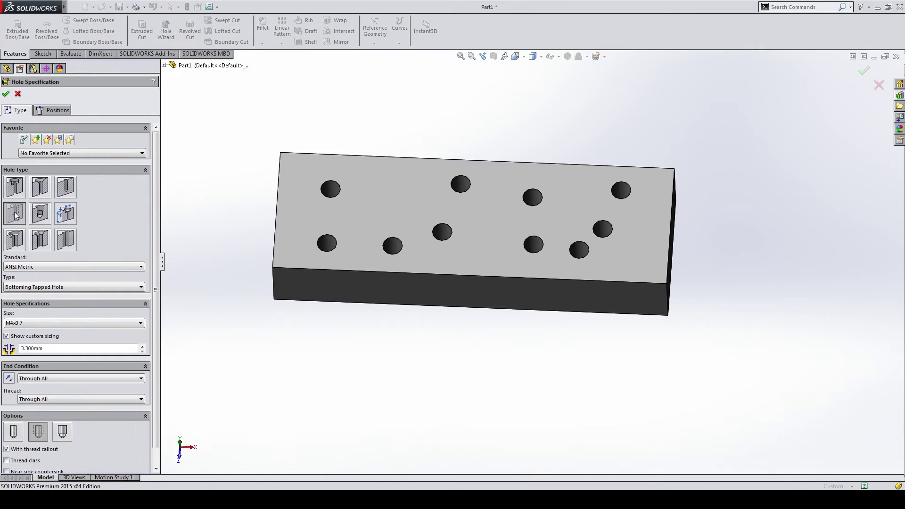
pyautogui.click(29, 267)
pyautogui.click(29, 266)
pyautogui.click(36, 287)
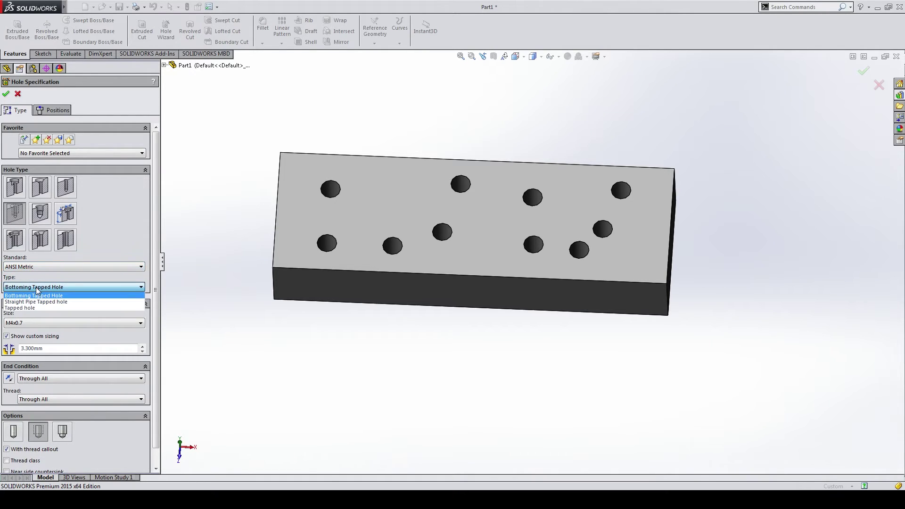
pyautogui.click(46, 296)
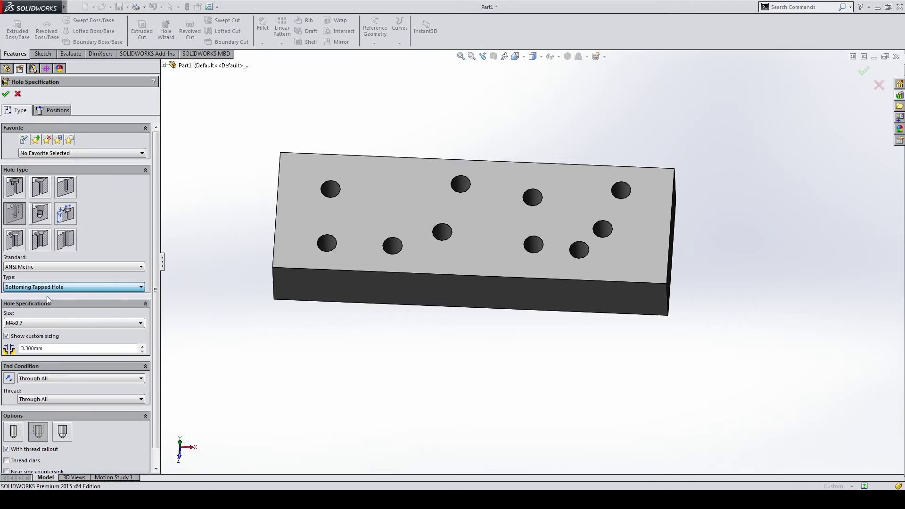
pyautogui.click(44, 324)
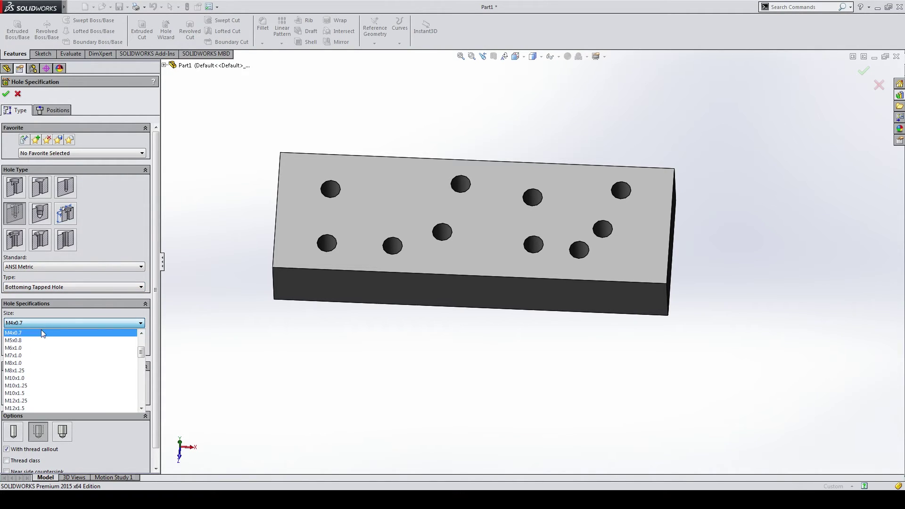
pyautogui.click(29, 370)
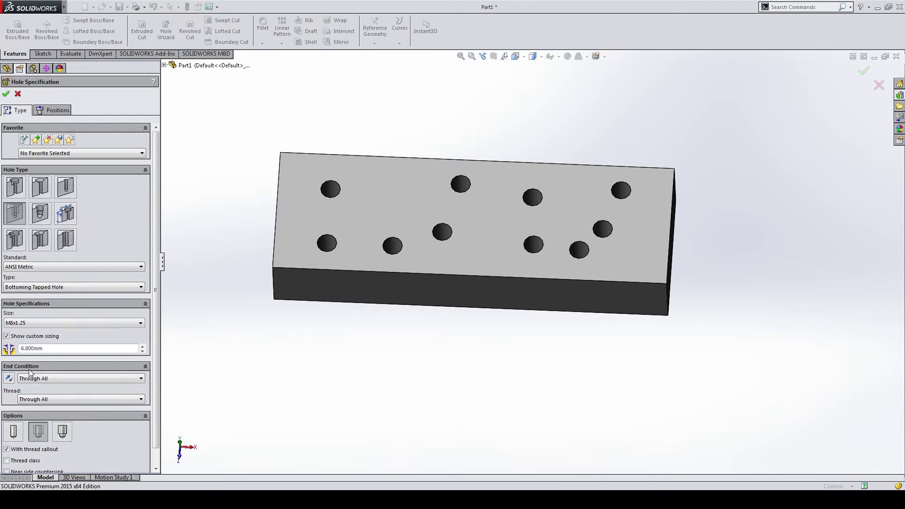
pyautogui.click(35, 323)
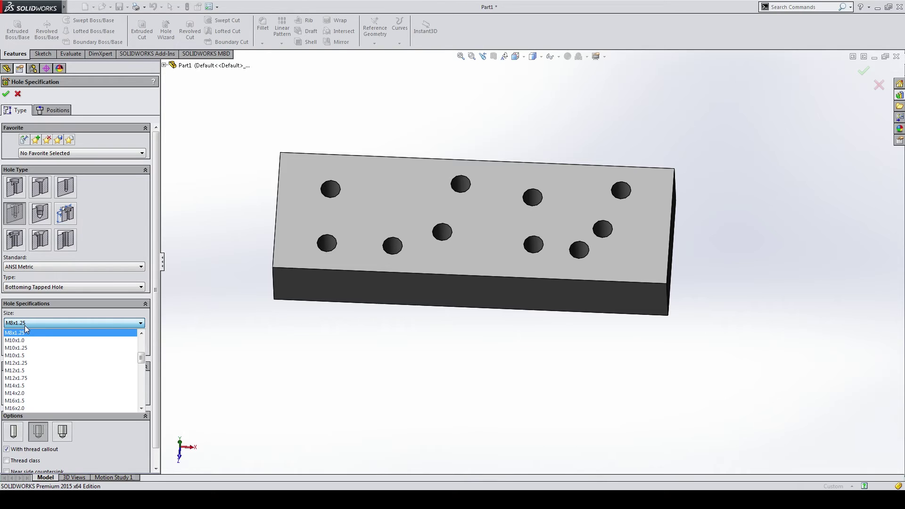
pyautogui.click(31, 325)
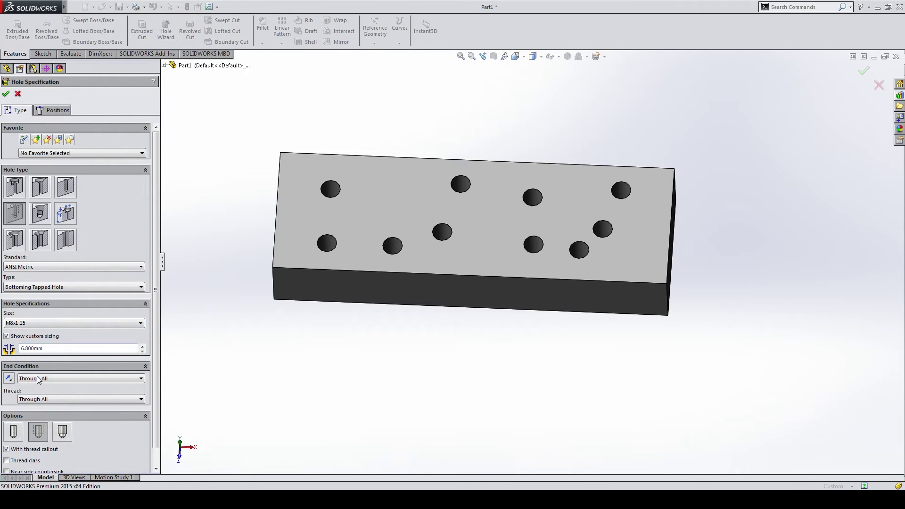
pyautogui.click(55, 110)
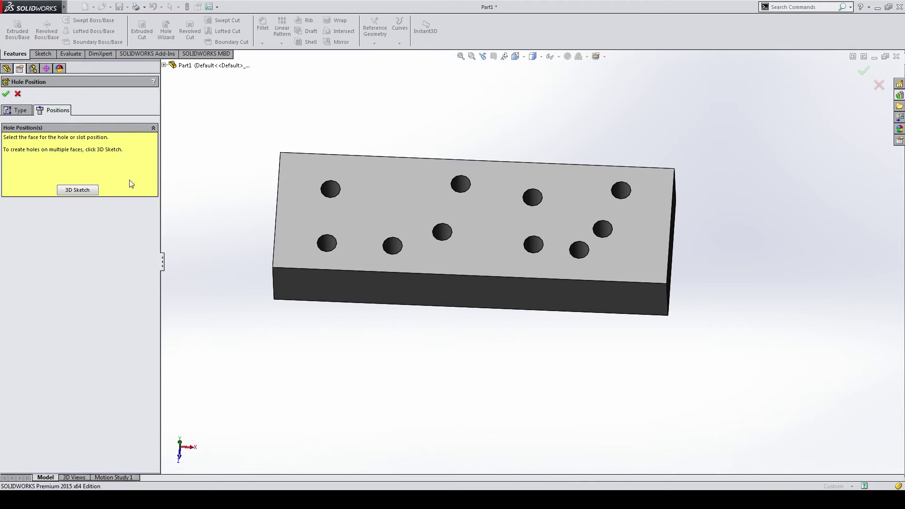
# Place the M8 tapped hole point on the plate's end face and return to its settings
pyautogui.click(371, 167)
pyautogui.moveTo(385, 176)
pyautogui.mouseDown(button='middle')
pyautogui.moveTo(424, 187)
pyautogui.moveTo(400, 229)
pyautogui.moveTo(176, 141)
pyautogui.mouseUp(button='middle')
pyautogui.scroll(-3, 424, 187)
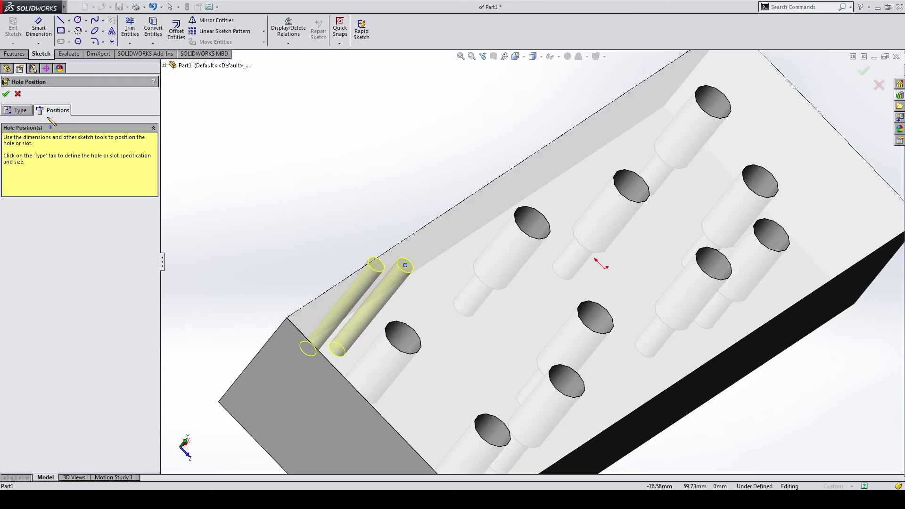
pyautogui.click(7, 111)
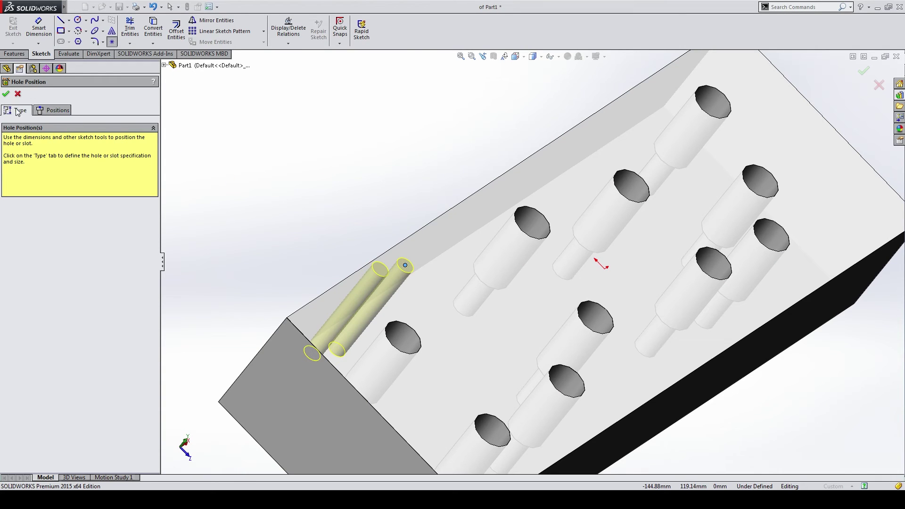
pyautogui.scroll(-1, 45, 378)
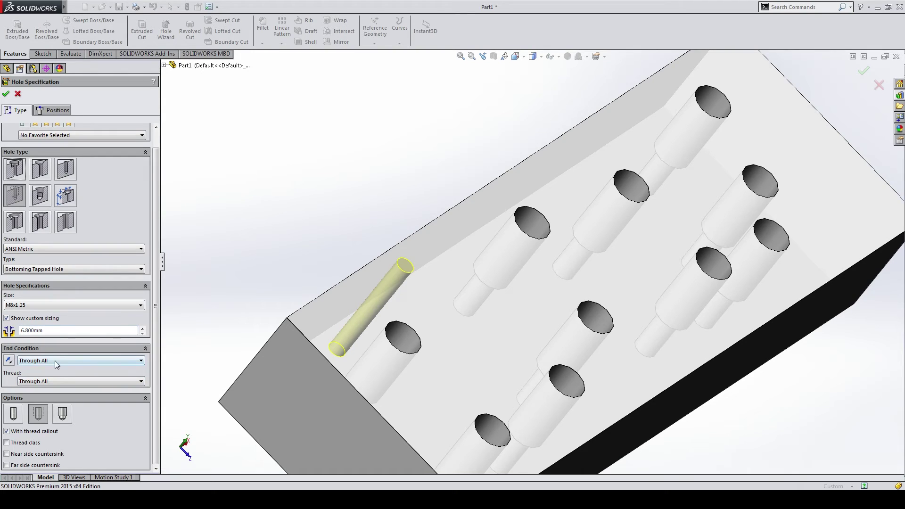
pyautogui.click(55, 361)
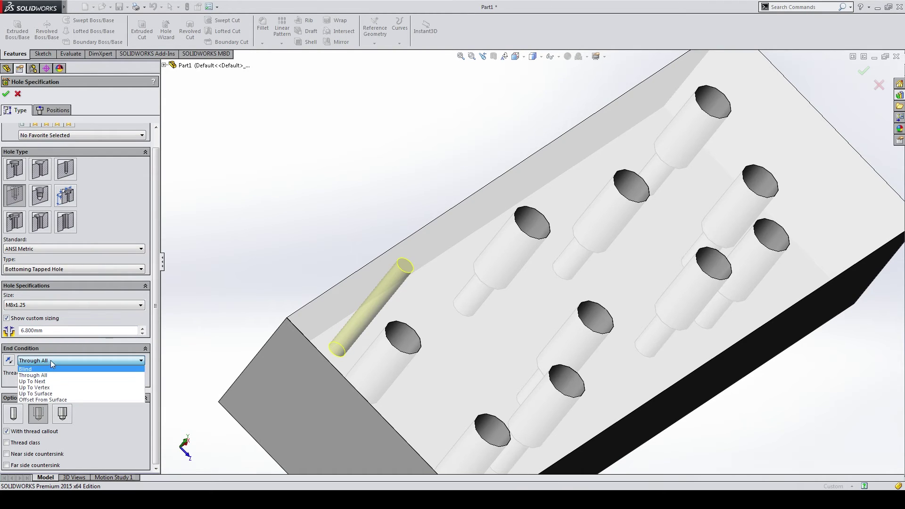
# Make the tapped hole Blind with a 25 mm hole depth
pyautogui.click(50, 360)
pyautogui.click(39, 369)
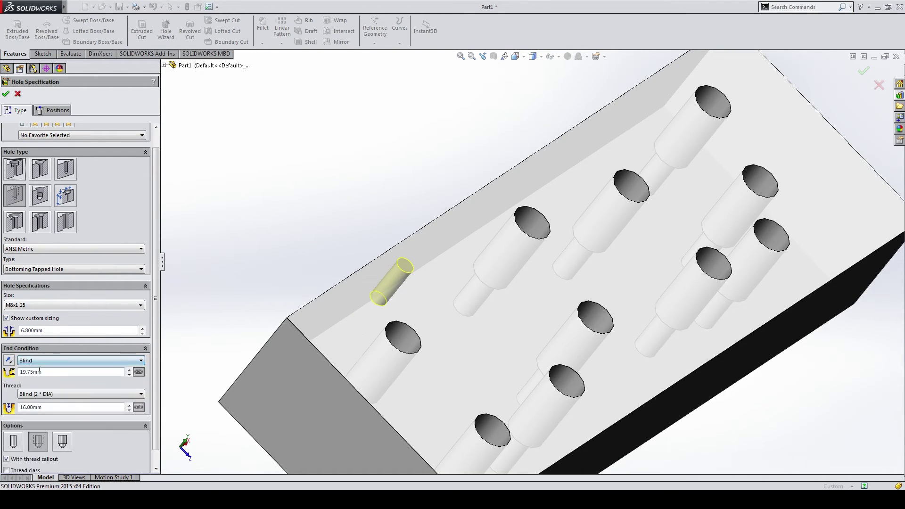
pyautogui.doubleClick(108, 374)
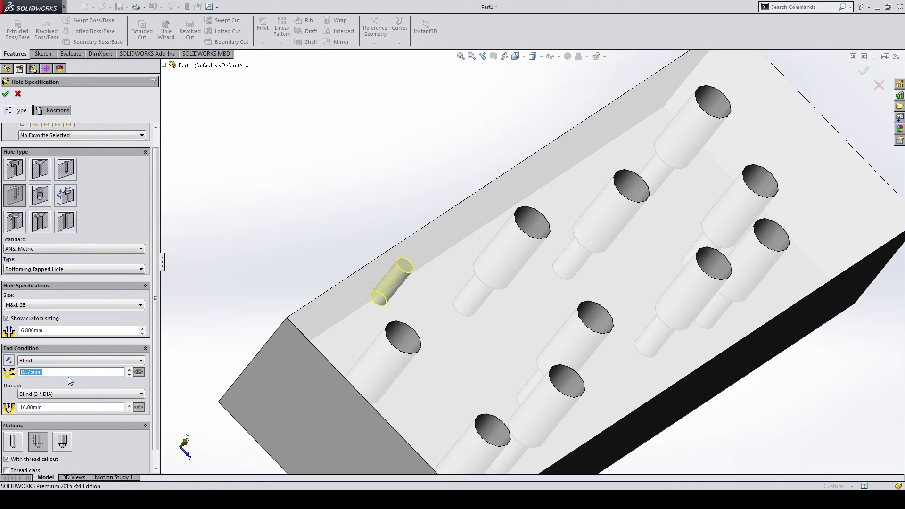
pyautogui.write('25')
pyautogui.write('MM')
pyautogui.moveTo(244, 333); pyautogui.dragTo(221, 320, button='middle')
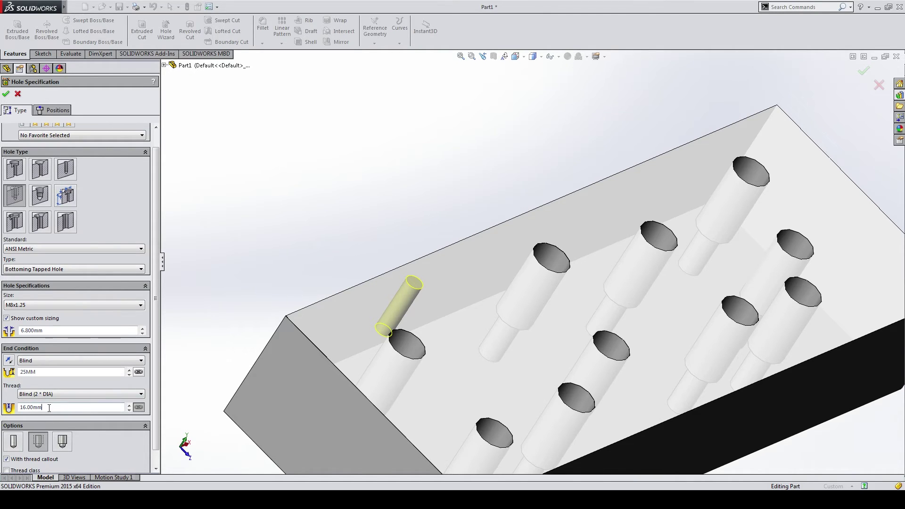
# Set the tapped hole's thread depth to 20 mm
pyautogui.moveTo(49, 409); pyautogui.dragTo(20, 408)
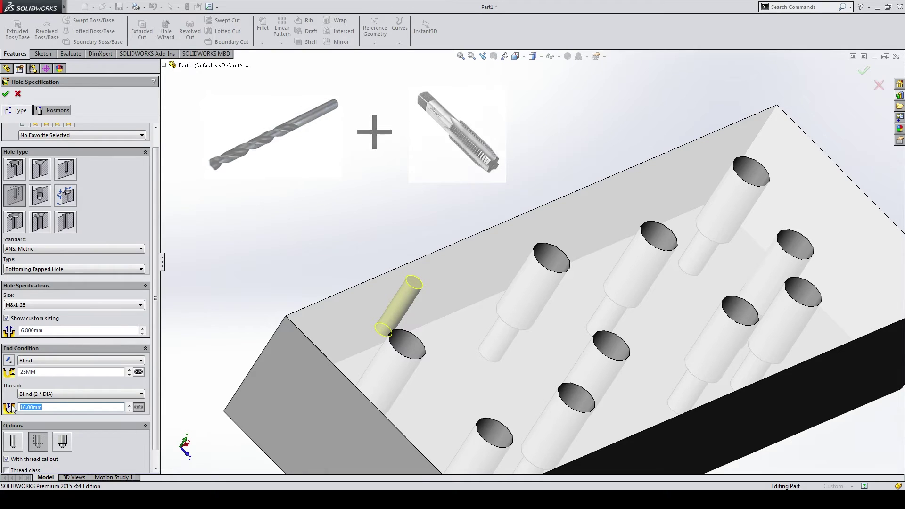
pyautogui.moveTo(39, 372); pyautogui.dragTo(15, 372)
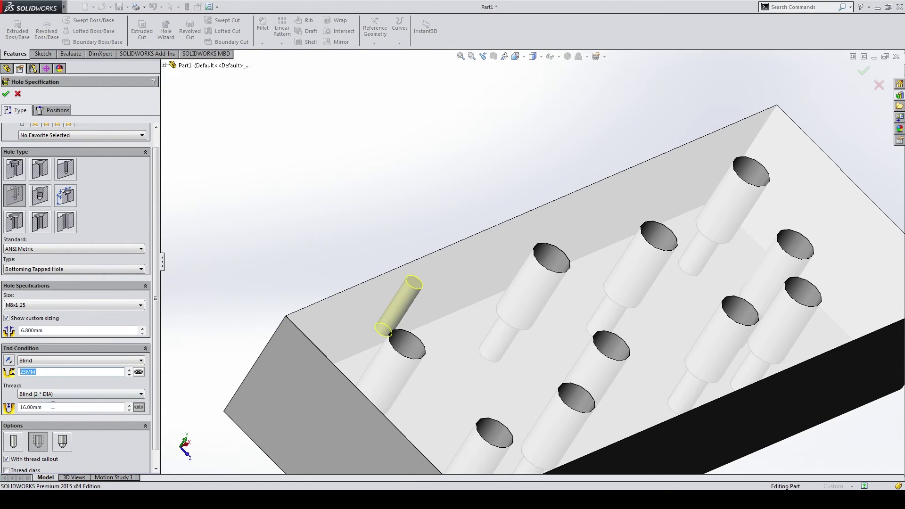
pyautogui.moveTo(53, 406); pyautogui.dragTo(20, 408)
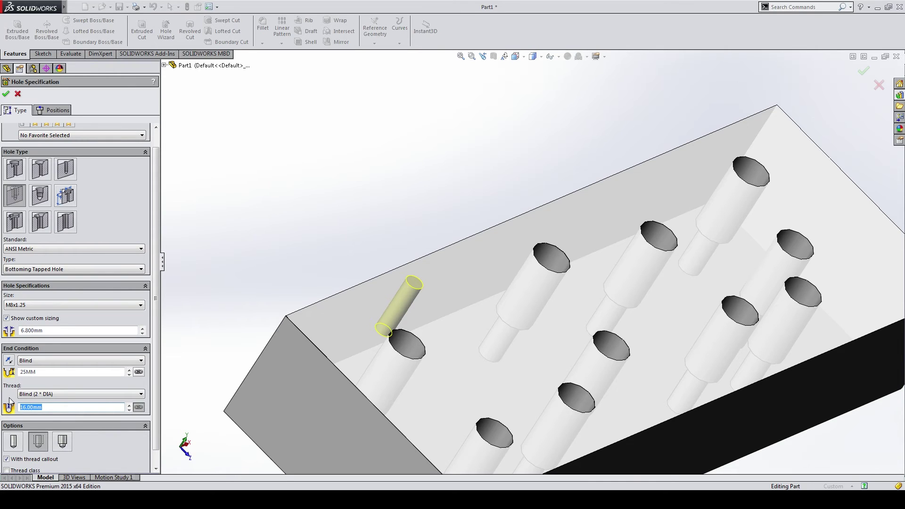
pyautogui.write('25')
pyautogui.press('Return')
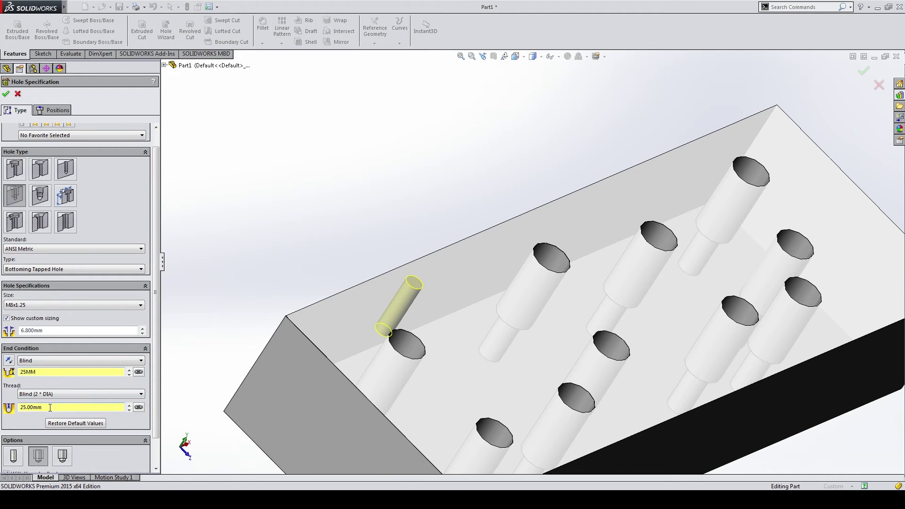
pyautogui.moveTo(50, 407); pyautogui.dragTo(16, 405)
pyautogui.write('20')
pyautogui.press('Return')
# Create the M8x1.25 Tapped Hole1 feature and orbit to the holed face
pyautogui.click(7, 93)
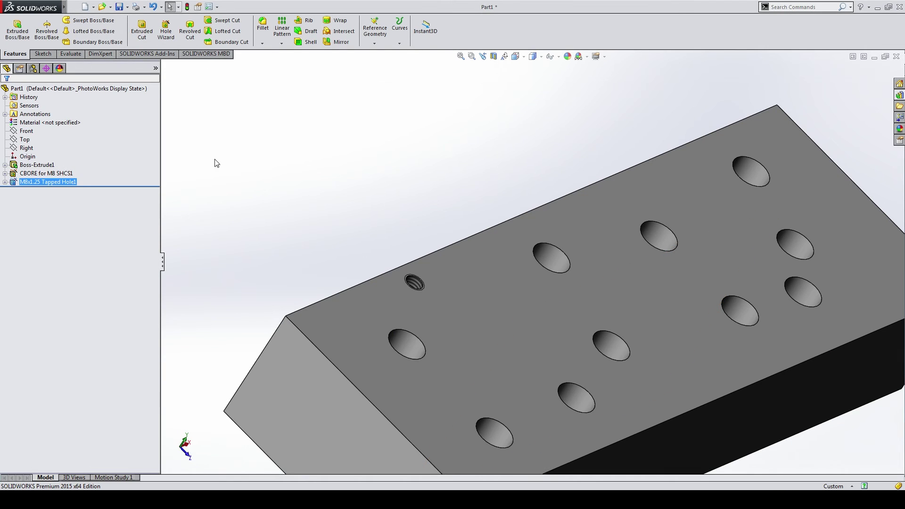
pyautogui.click(215, 163)
pyautogui.click(47, 182)
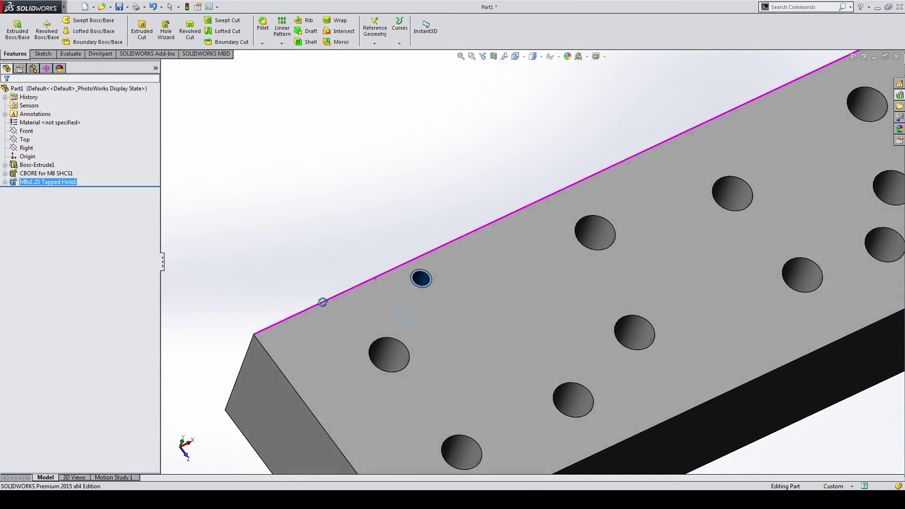
pyautogui.scroll(-5, 420, 274)
pyautogui.scroll(-3, 421, 276)
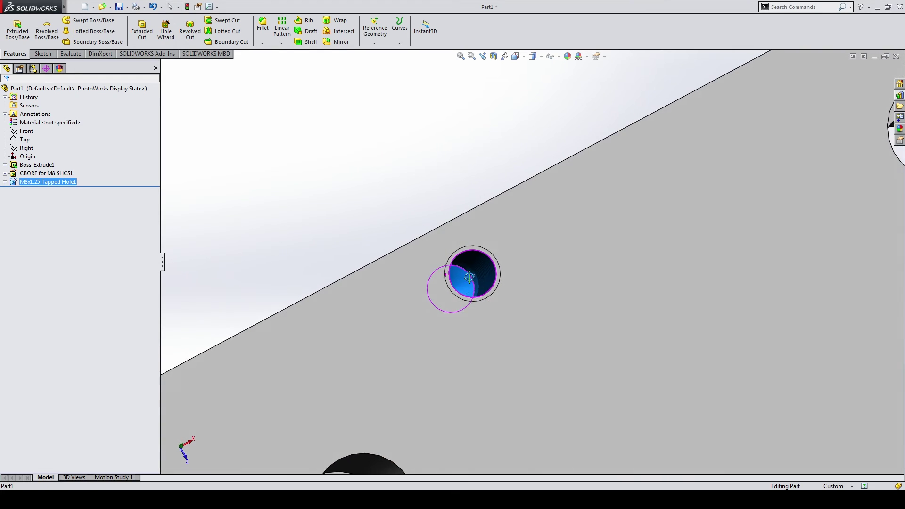
pyautogui.scroll(5, 486, 304)
pyautogui.moveTo(485, 304); pyautogui.dragTo(584, 202, button='middle')
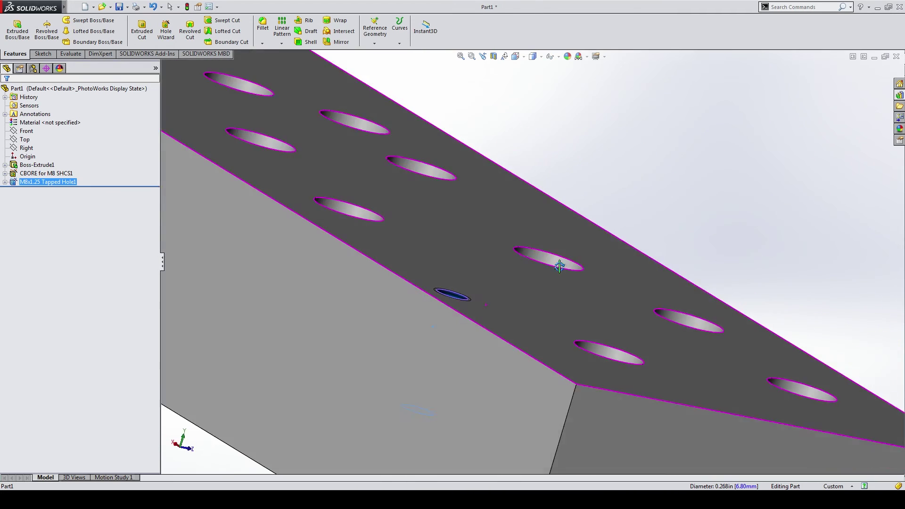
# Switch to Wireframe display and inspect the tapped hole's edge
pyautogui.click(540, 57)
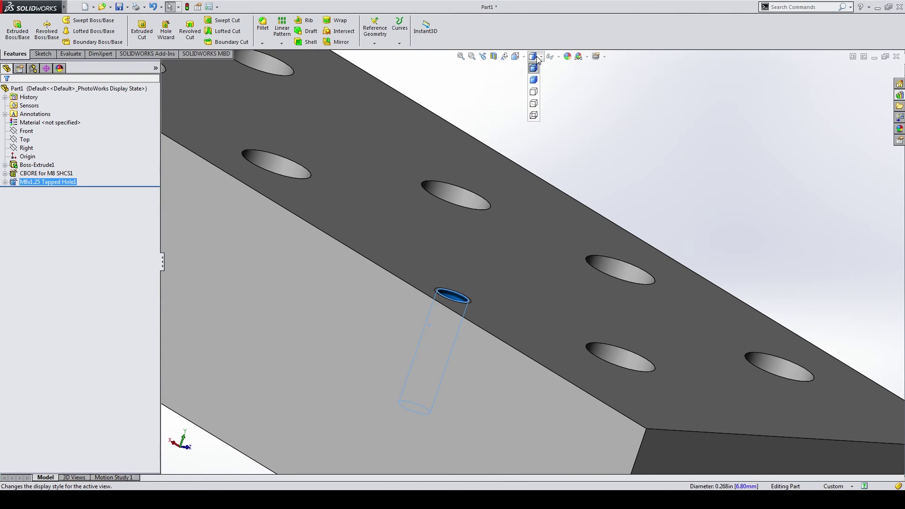
pyautogui.click(534, 116)
pyautogui.scroll(3, 469, 326)
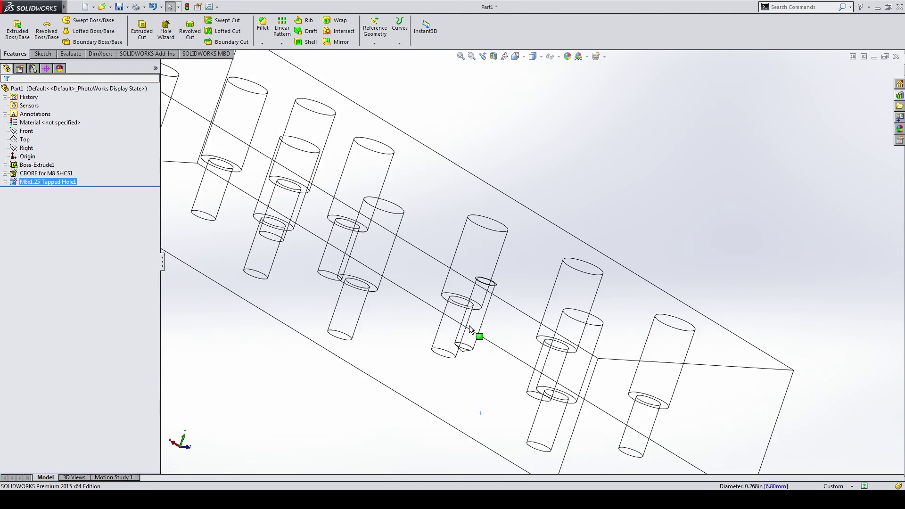
pyautogui.moveTo(469, 325)
pyautogui.mouseDown(button='middle')
pyautogui.moveTo(430, 292)
pyautogui.moveTo(466, 208)
pyautogui.mouseUp(button='middle')
pyautogui.scroll(-5, 409, 217)
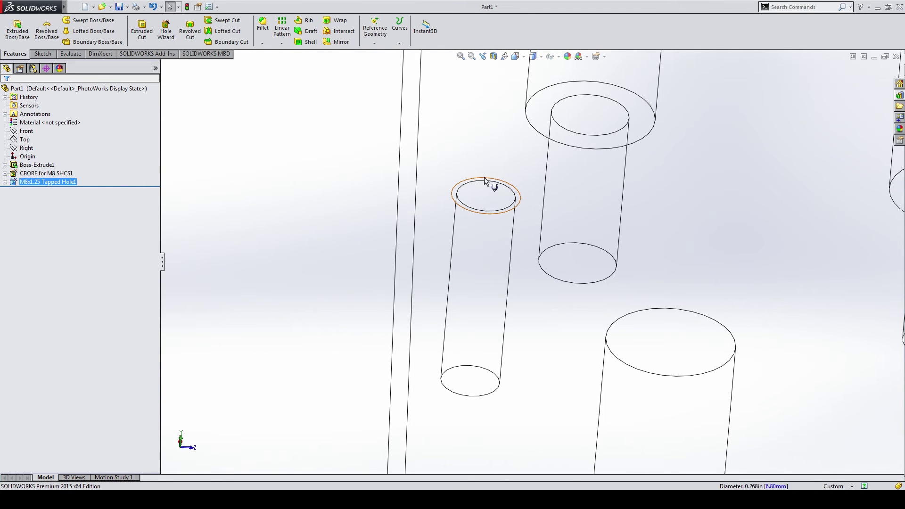
pyautogui.click(507, 213)
pyautogui.click(335, 200)
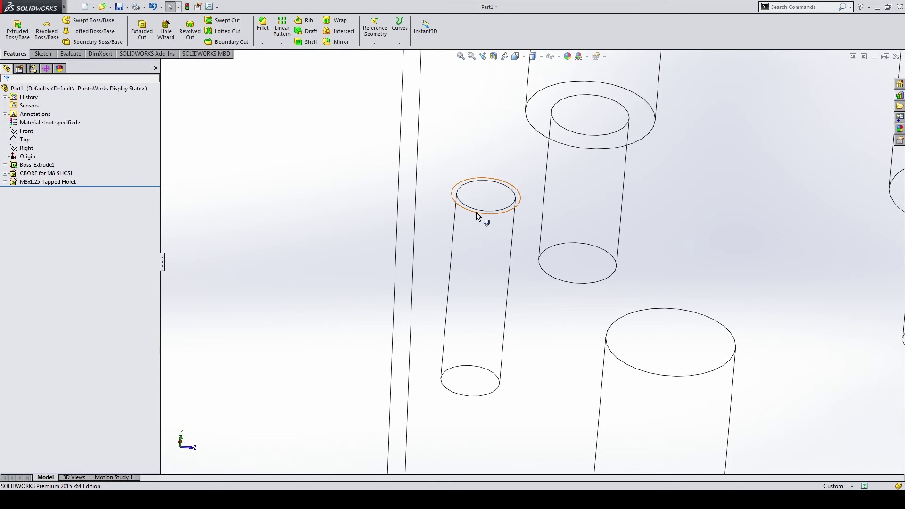
# Return to Shaded With Edges display and reselect M8x1.25 Tapped Hole1
pyautogui.click(533, 56)
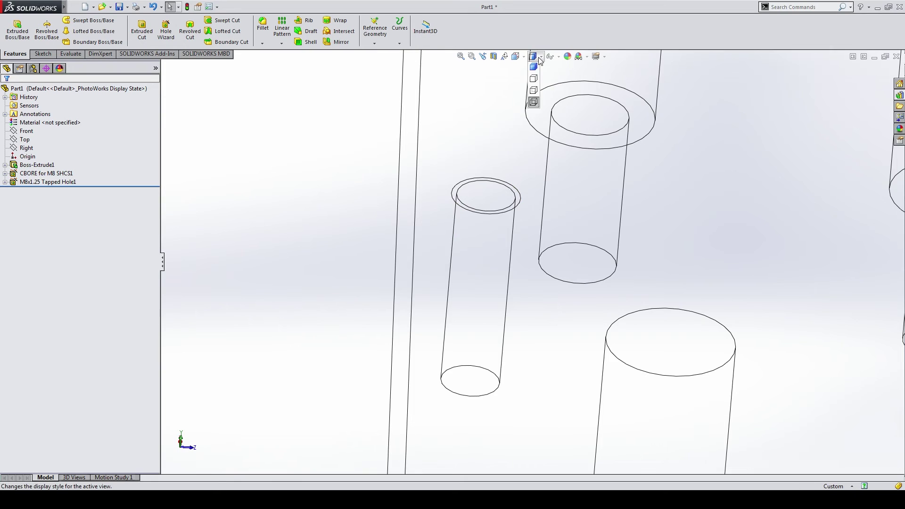
pyautogui.click(533, 67)
pyautogui.scroll(5, 513, 278)
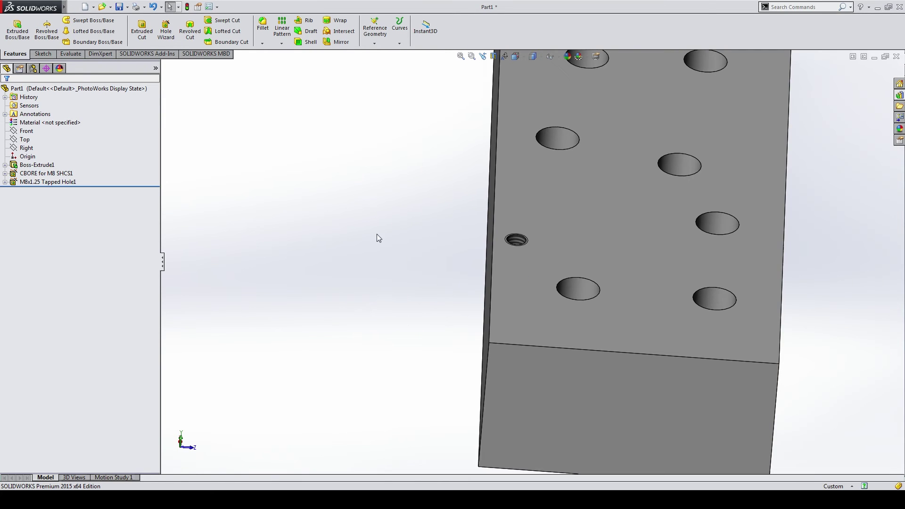
pyautogui.moveTo(377, 233); pyautogui.dragTo(592, 267, button='middle')
pyautogui.click(60, 183)
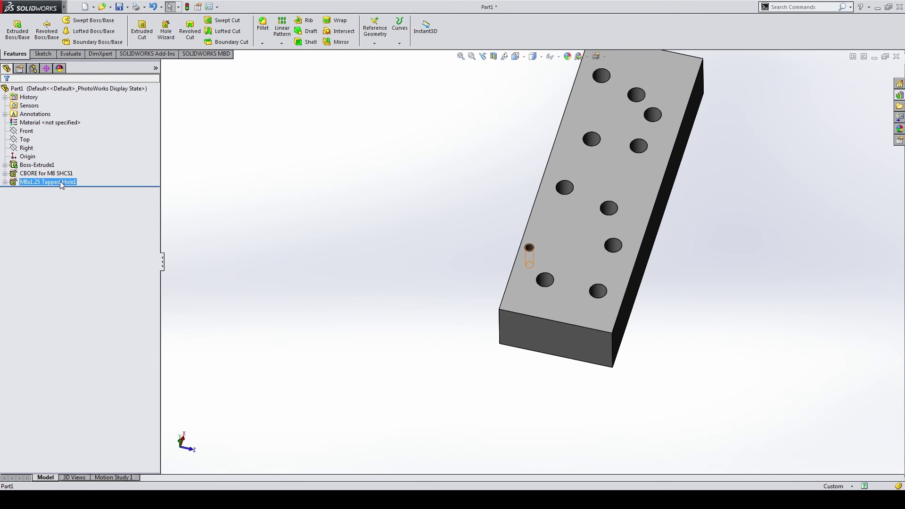
# Place four tapped hole points on the plate's top face
pyautogui.rightClick(60, 182)
pyautogui.click(91, 162)
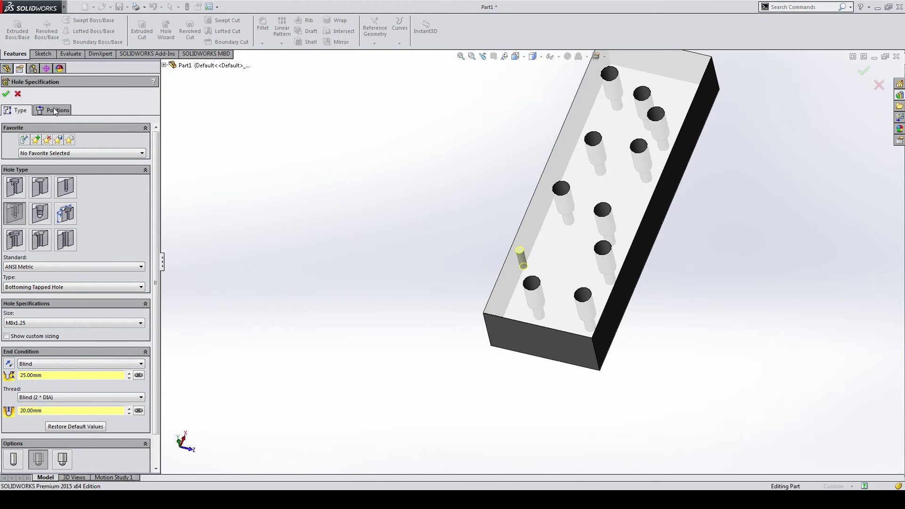
pyautogui.click(54, 111)
pyautogui.click(545, 240)
pyautogui.click(564, 165)
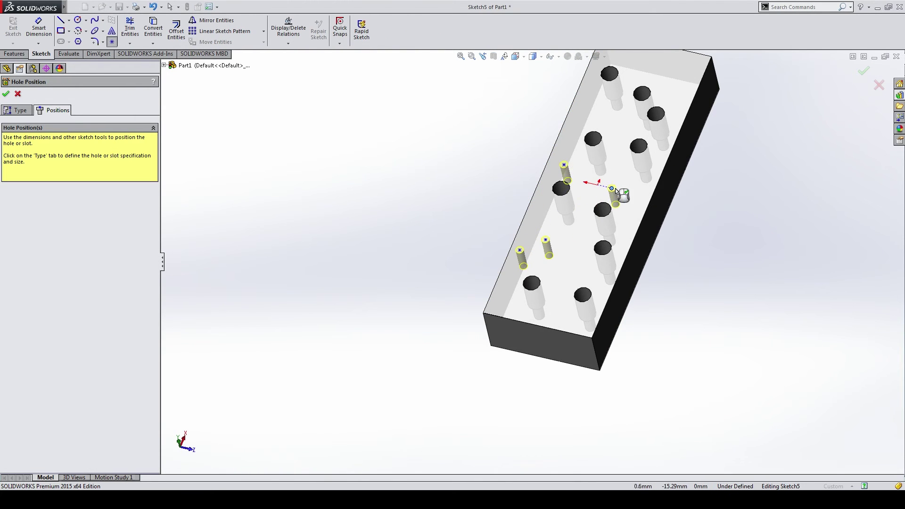
pyautogui.click(623, 133)
pyautogui.click(641, 77)
pyautogui.moveTo(603, 177)
pyautogui.mouseDown(button='middle')
pyautogui.moveTo(566, 140)
pyautogui.moveTo(361, 307)
pyautogui.mouseUp(button='middle')
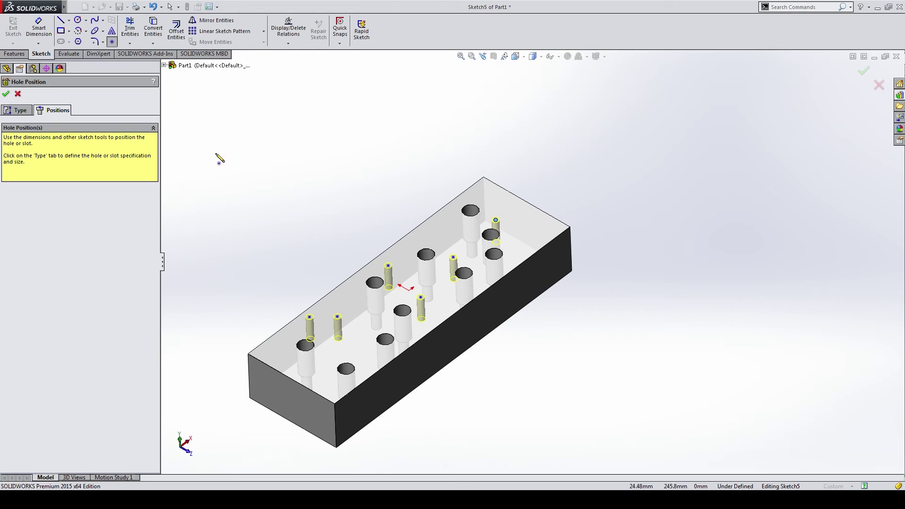
pyautogui.press('Escape')
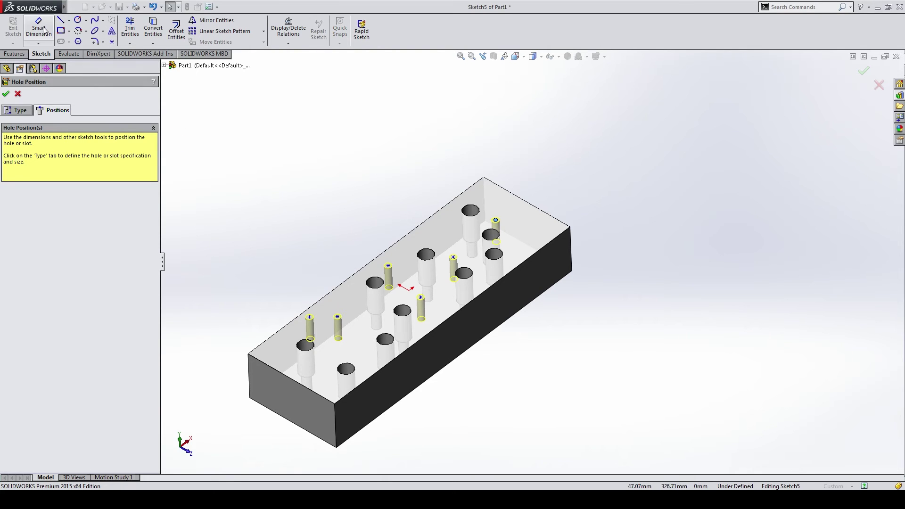
# Dimension the hole points 14.65 and 36.69 from the plate edges
pyautogui.click(39, 29)
pyautogui.click(388, 266)
pyautogui.click(470, 218)
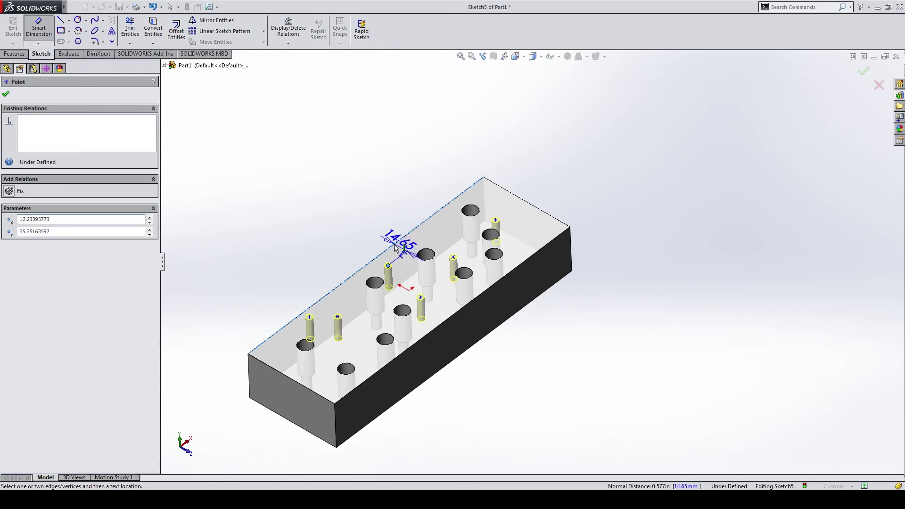
pyautogui.click(413, 183)
pyautogui.press('Return')
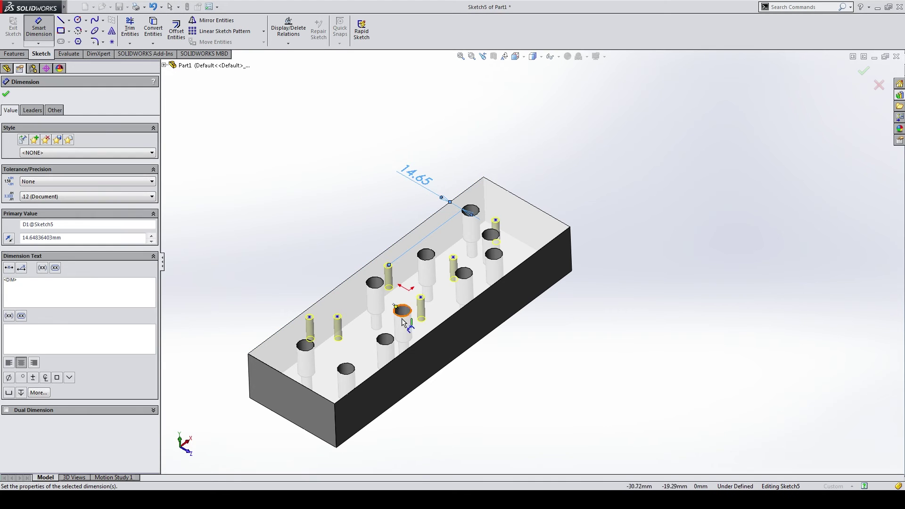
pyautogui.click(420, 297)
pyautogui.click(453, 320)
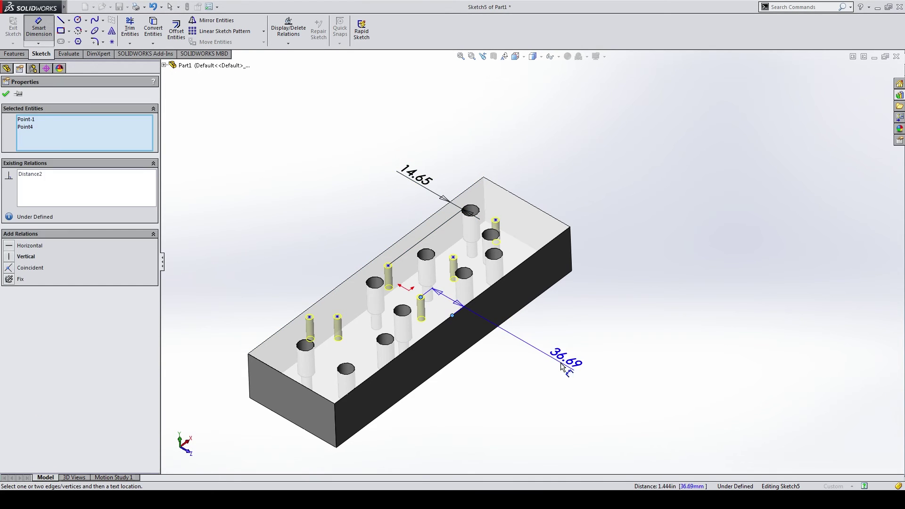
pyautogui.click(542, 338)
pyautogui.press('Return')
pyautogui.press('Escape')
# Select three hole points, then finish the six M8x1.25 tapped holes
pyautogui.scroll(-2, 495, 302)
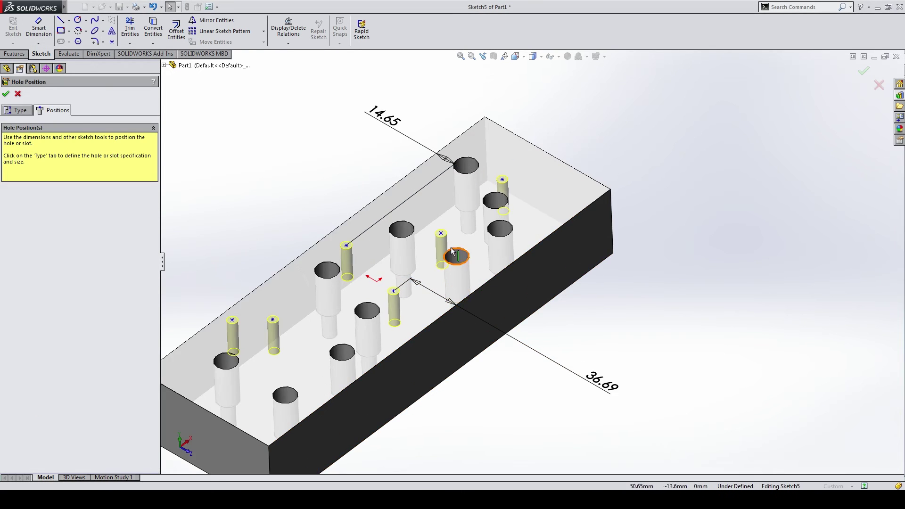
pyautogui.click(440, 233)
pyautogui.keyDown('ctrl'); pyautogui.click(502, 179); pyautogui.keyUp('ctrl')
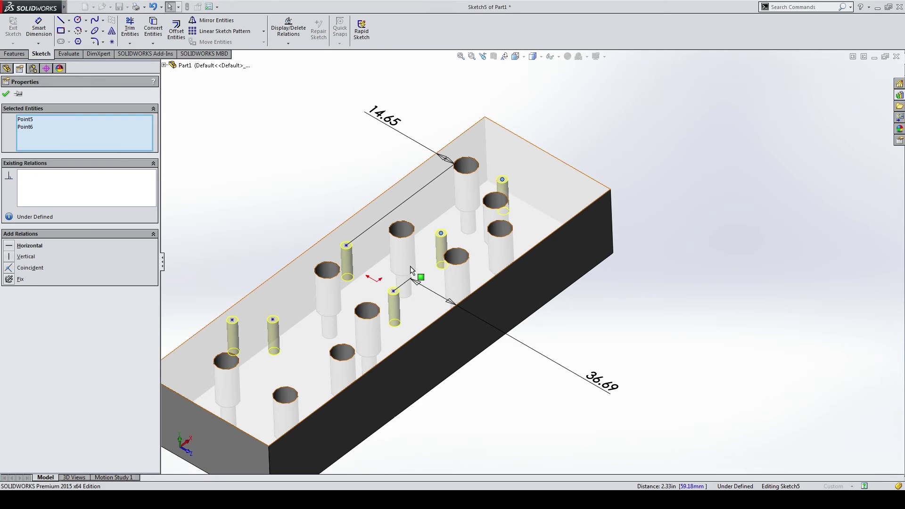
pyautogui.keyDown('ctrl'); pyautogui.click(393, 291); pyautogui.keyUp('ctrl')
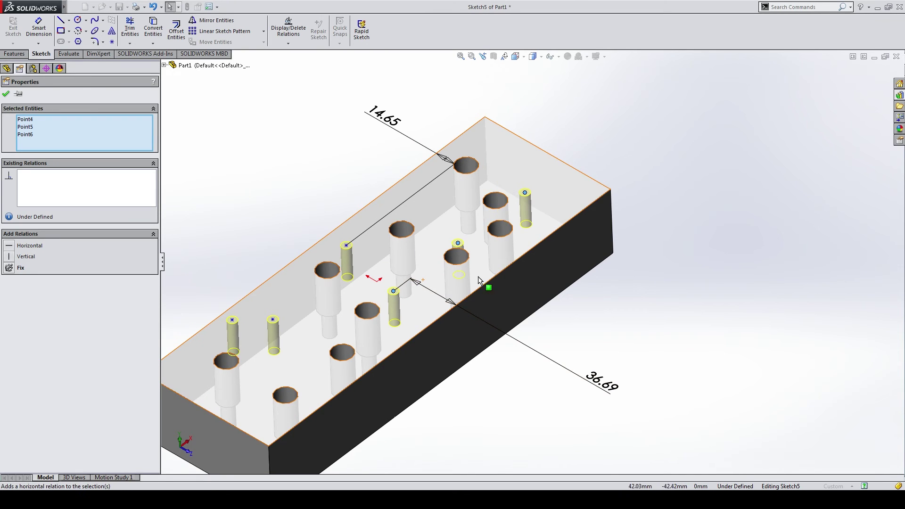
pyautogui.moveTo(489, 288); pyautogui.dragTo(816, 183, button='middle')
pyautogui.click(811, 92)
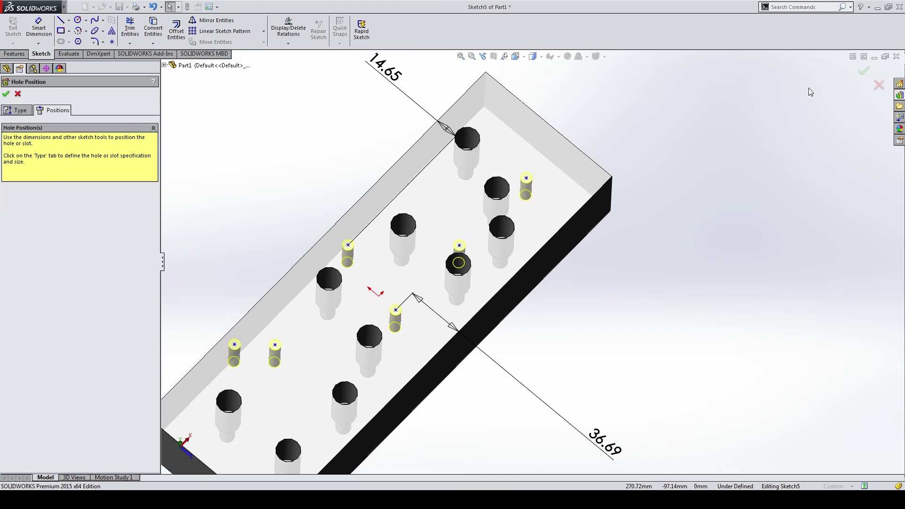
pyautogui.click(6, 96)
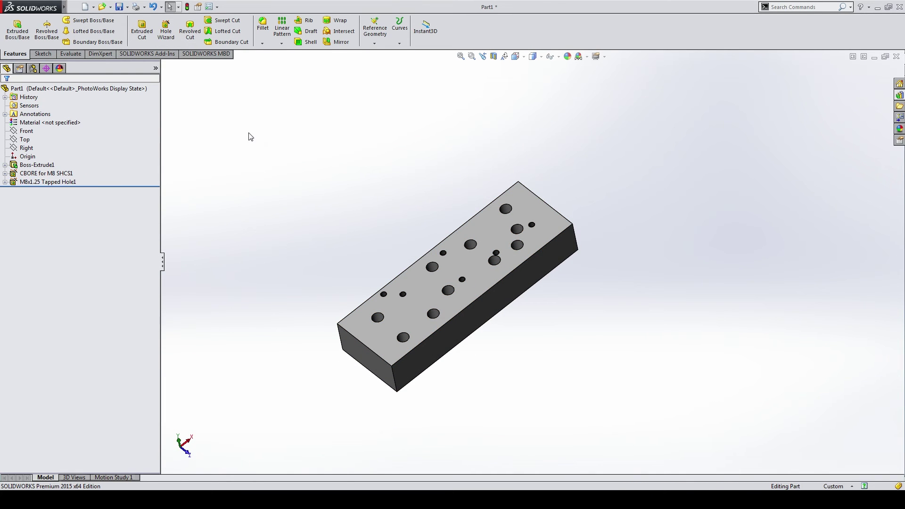
# Start a new countersink hole using the ANSI Metric standard
pyautogui.click(166, 29)
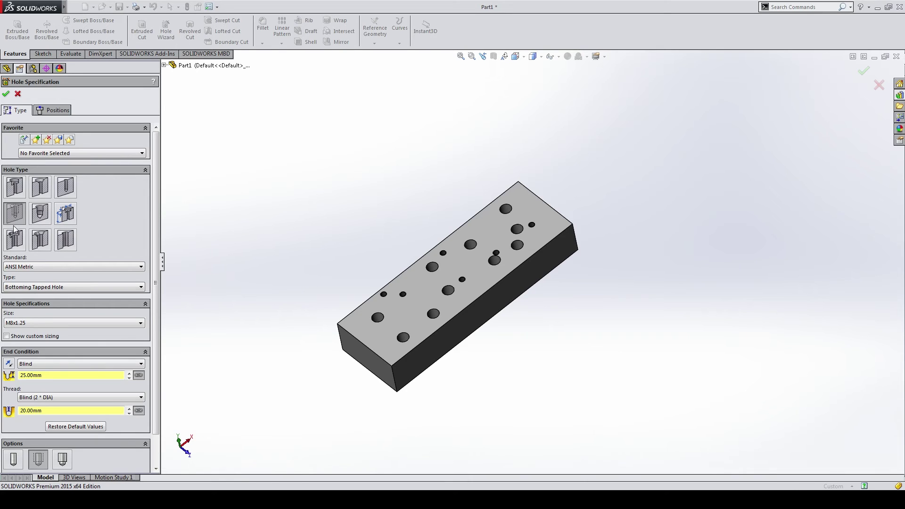
pyautogui.click(46, 189)
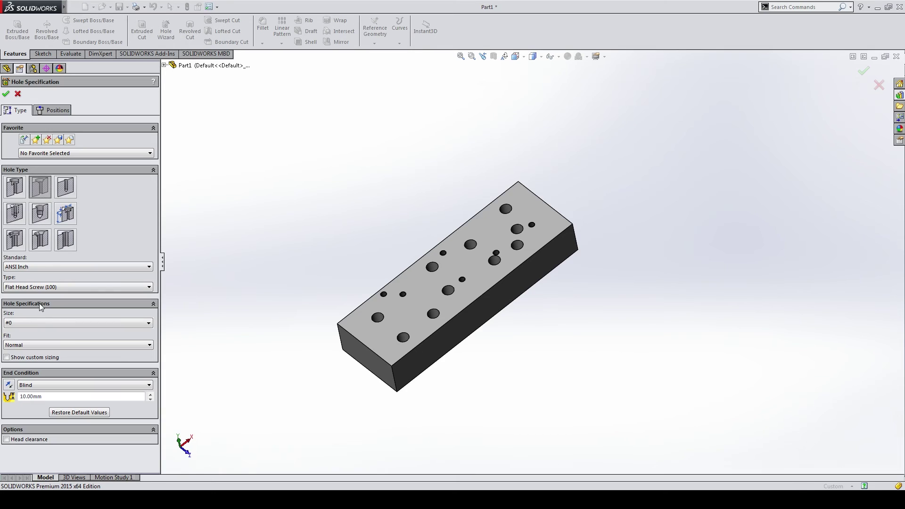
pyautogui.click(34, 322)
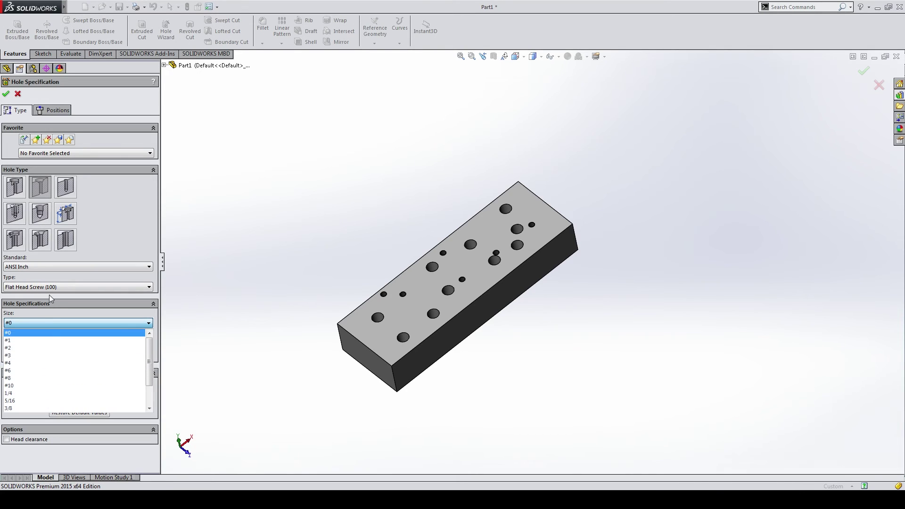
pyautogui.click(33, 332)
pyautogui.click(35, 267)
pyautogui.click(33, 278)
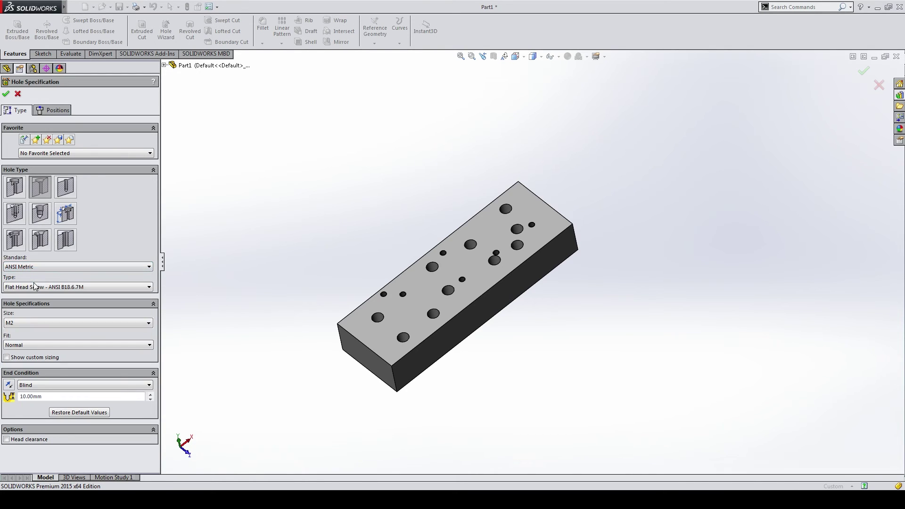
# Size the countersink for an M6 socket countersunk head cap screw, Through All
pyautogui.click(37, 289)
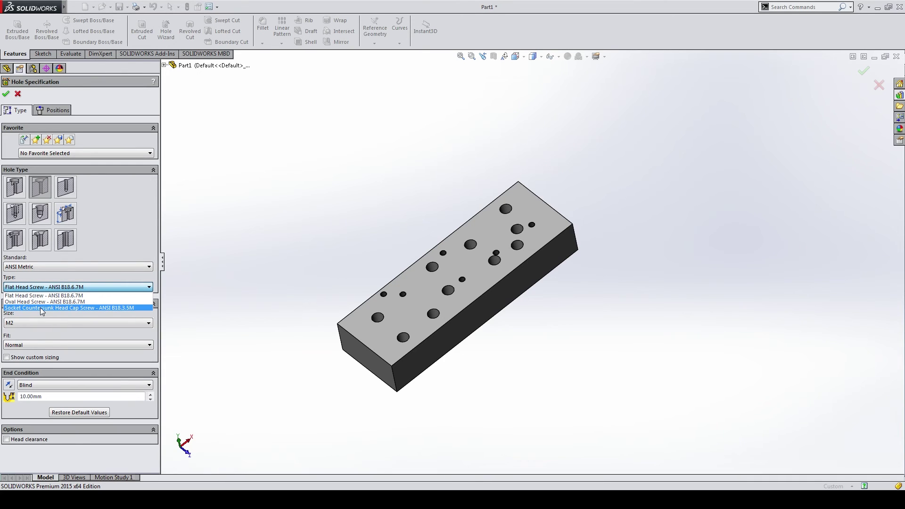
pyautogui.click(42, 309)
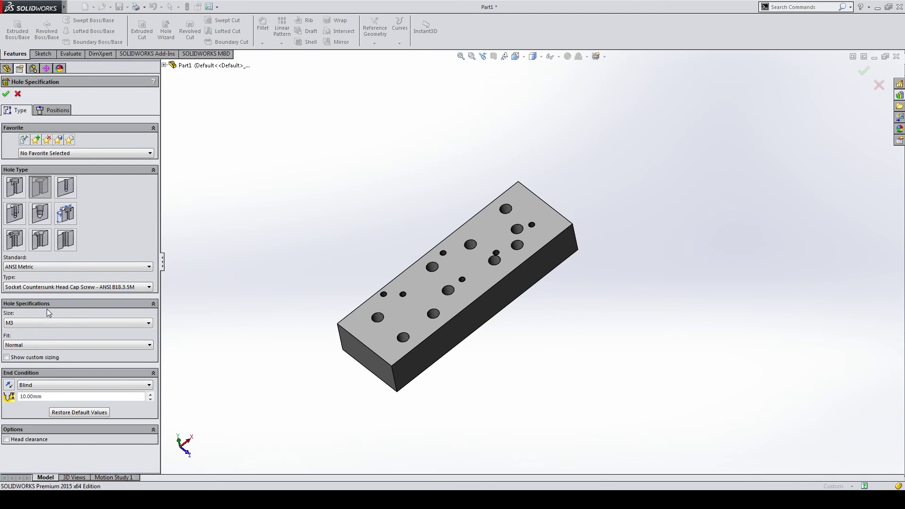
pyautogui.click(69, 323)
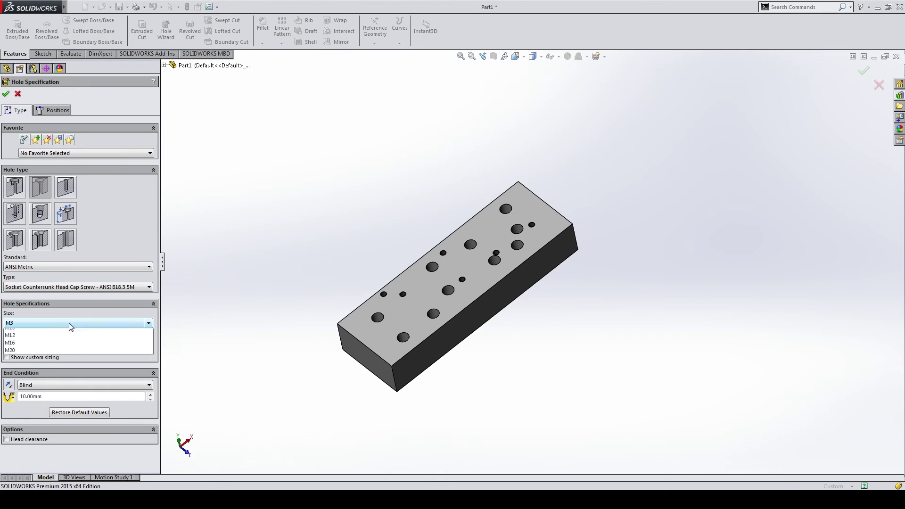
pyautogui.click(44, 359)
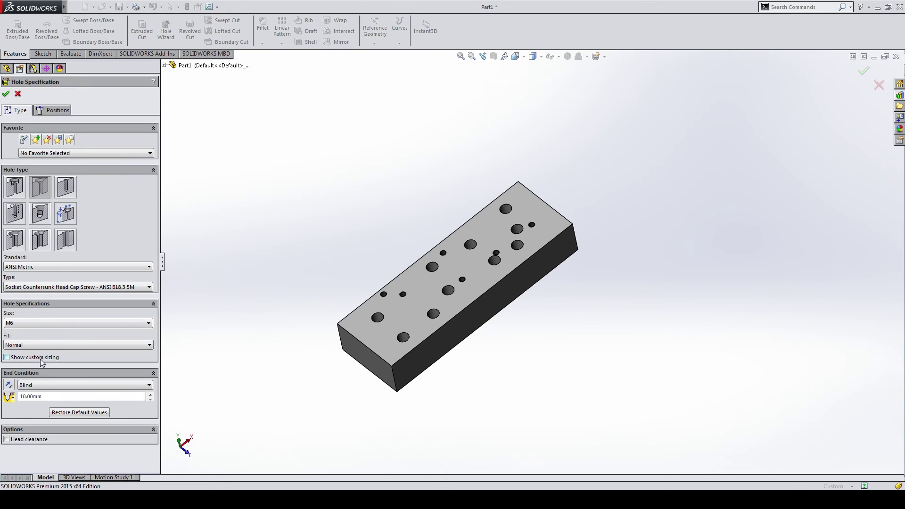
pyautogui.click(48, 385)
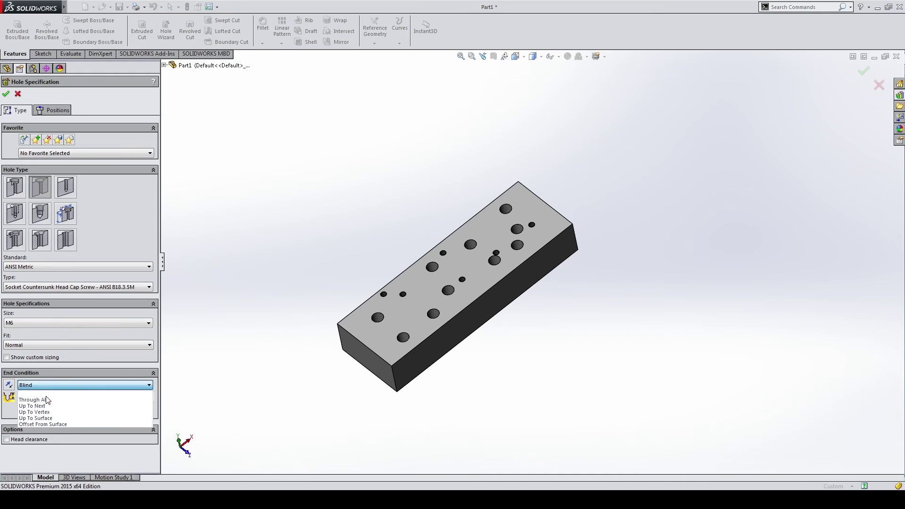
pyautogui.click(47, 400)
pyautogui.moveTo(357, 347)
pyautogui.mouseDown(button='middle')
pyautogui.moveTo(313, 277)
pyautogui.moveTo(298, 344)
pyautogui.moveTo(270, 246)
pyautogui.mouseUp(button='middle')
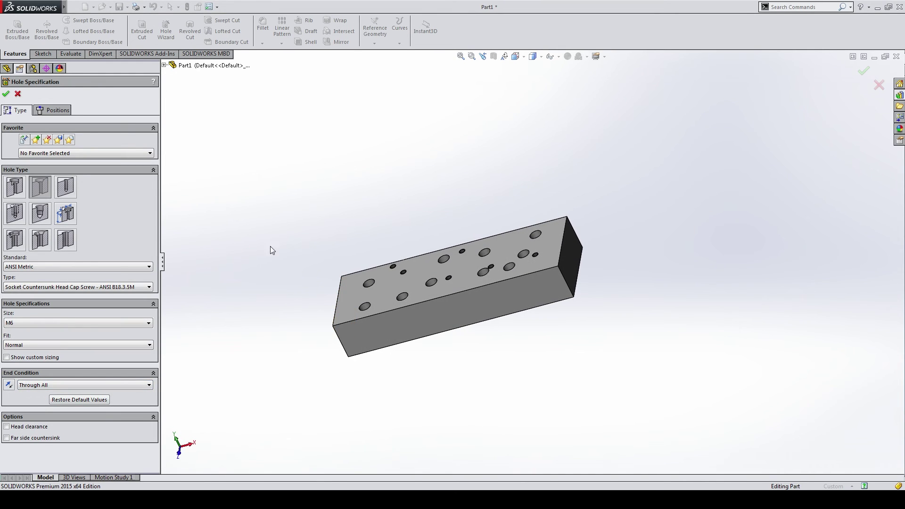
pyautogui.click(55, 112)
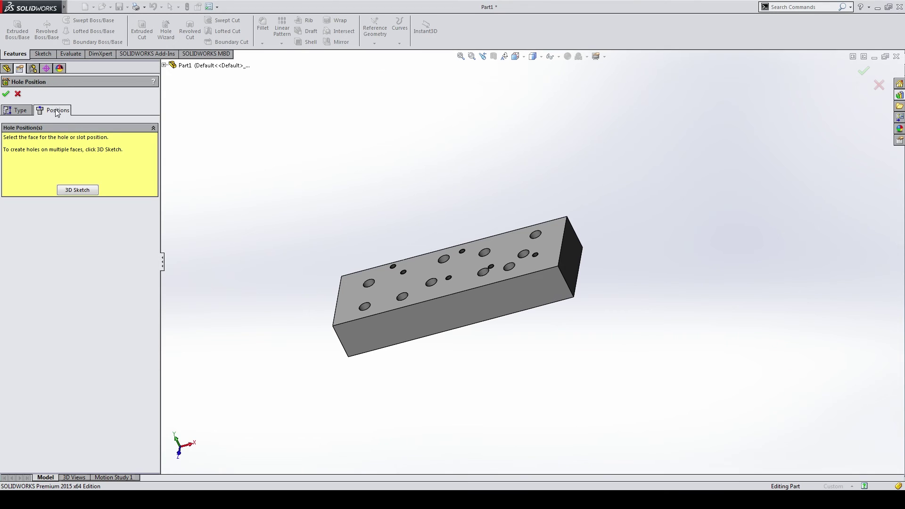
# Switch to a 3D sketch and place an M6 countersink point on the front face
pyautogui.click(78, 190)
pyautogui.moveTo(293, 227); pyautogui.dragTo(388, 295, button='middle')
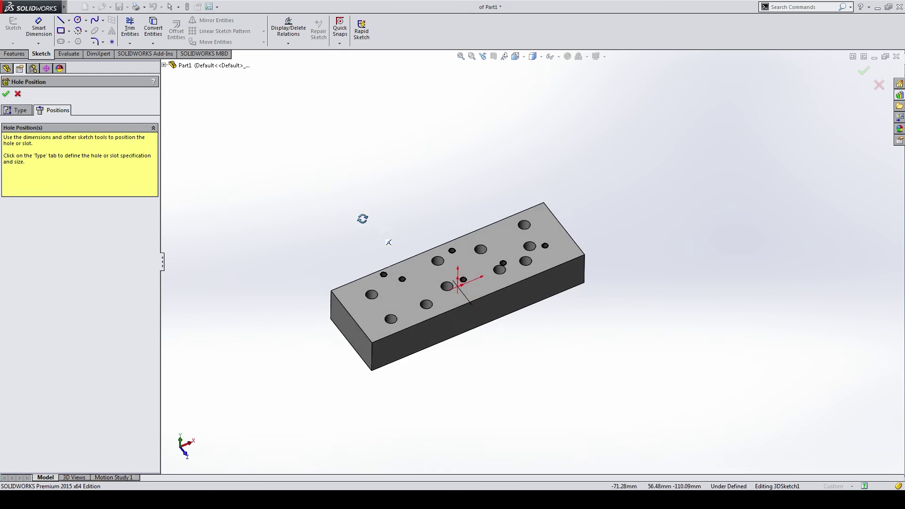
pyautogui.scroll(-2, 387, 294)
pyautogui.scroll(-4, 386, 292)
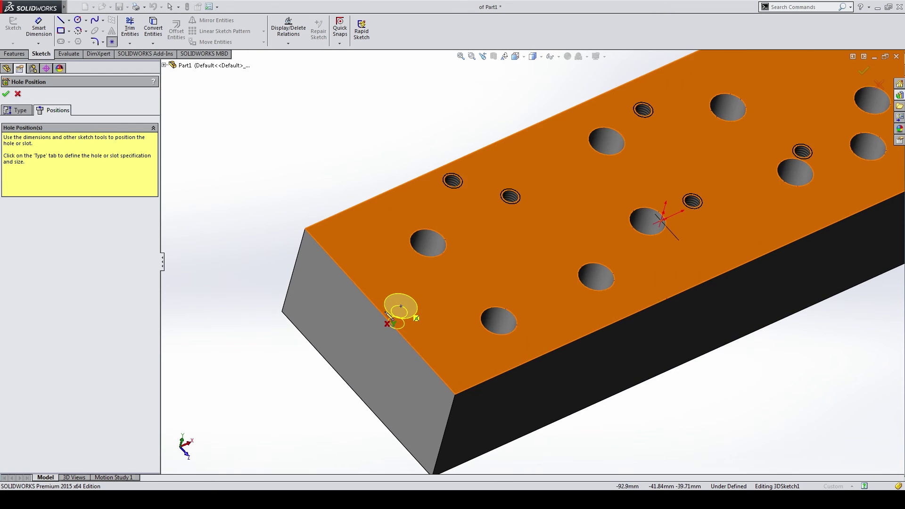
pyautogui.scroll(3, 372, 299)
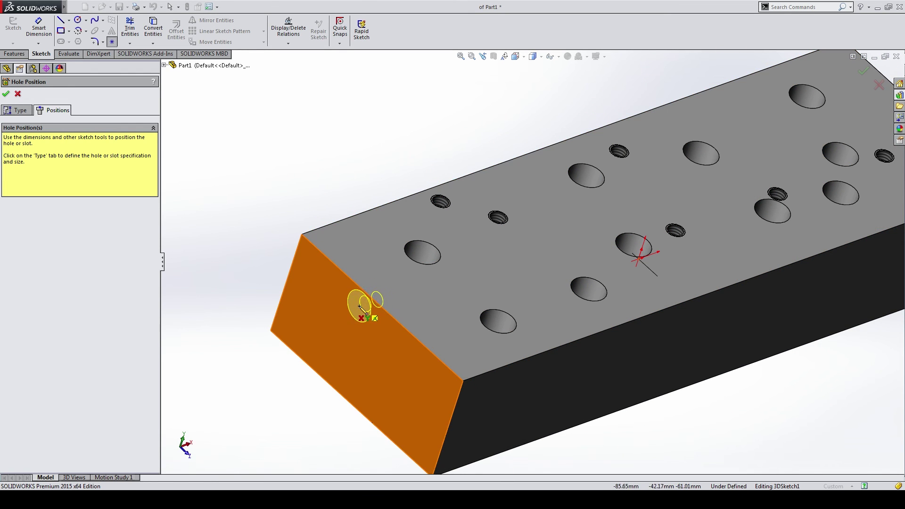
pyautogui.scroll(-1, 361, 305)
pyautogui.scroll(-2, 349, 298)
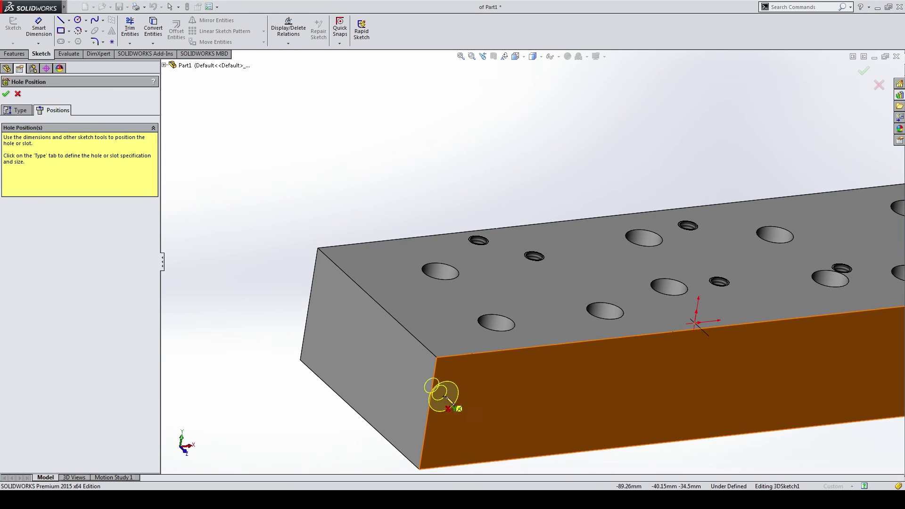
pyautogui.moveTo(461, 390)
pyautogui.mouseDown(button='middle')
pyautogui.moveTo(454, 352)
pyautogui.moveTo(424, 324)
pyautogui.mouseUp(button='middle')
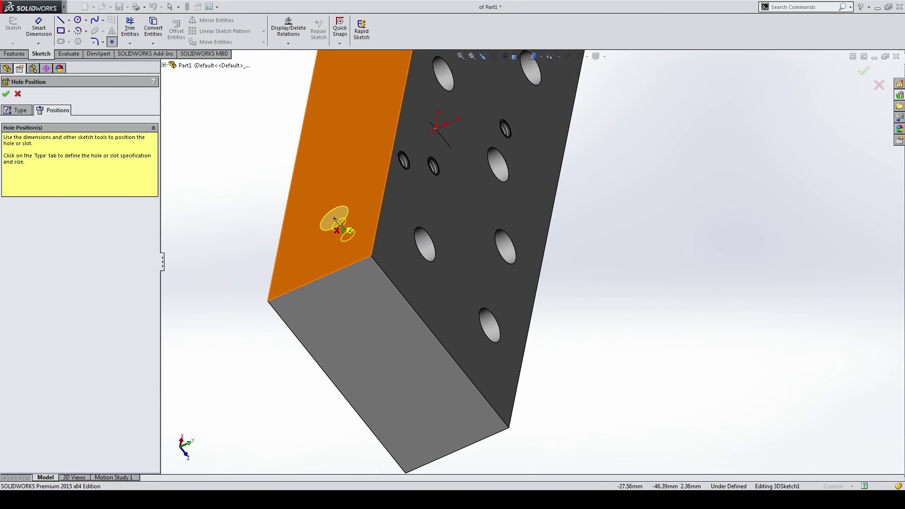
pyautogui.moveTo(333, 218)
pyautogui.mouseDown(button='middle')
pyautogui.moveTo(333, 243)
pyautogui.moveTo(377, 224)
pyautogui.moveTo(299, 299)
pyautogui.moveTo(303, 262)
pyautogui.moveTo(304, 286)
pyautogui.moveTo(337, 288)
pyautogui.moveTo(332, 295)
pyautogui.moveTo(292, 258)
pyautogui.moveTo(268, 277)
pyautogui.moveTo(432, 246)
pyautogui.moveTo(488, 246)
pyautogui.mouseUp(button='middle')
pyautogui.scroll(5, 299, 299)
pyautogui.click(308, 282)
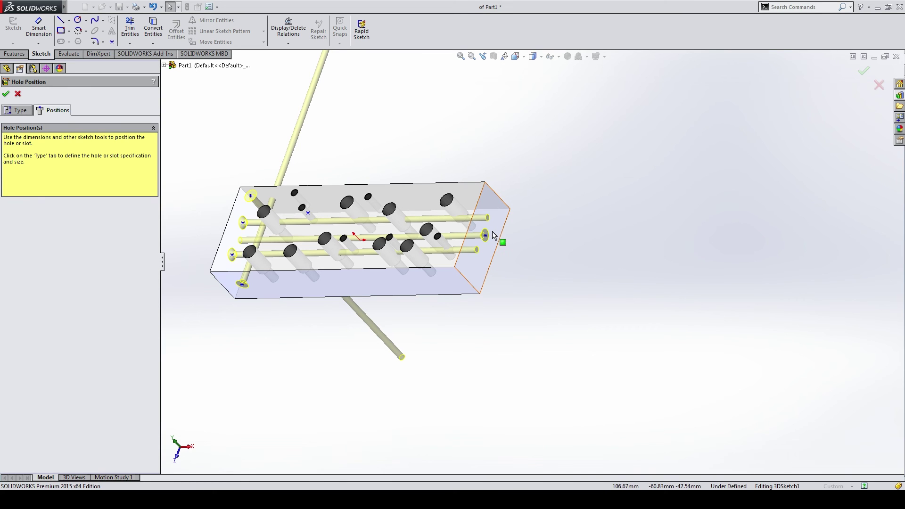
# Constrain Point7 and Point8 Along X and close the side-hole positioning
pyautogui.click(487, 235)
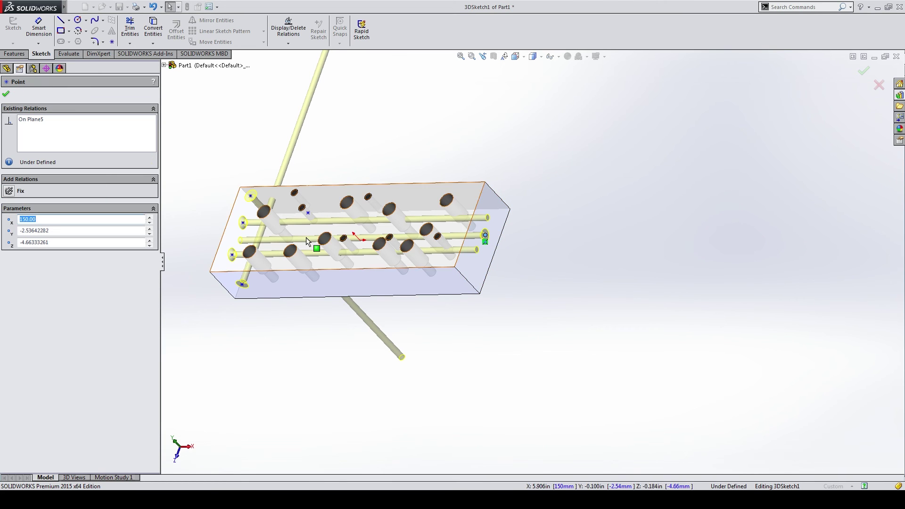
pyautogui.moveTo(487, 238); pyautogui.dragTo(255, 241, button='middle')
pyautogui.keyDown('ctrl'); pyautogui.click(210, 258); pyautogui.keyUp('ctrl')
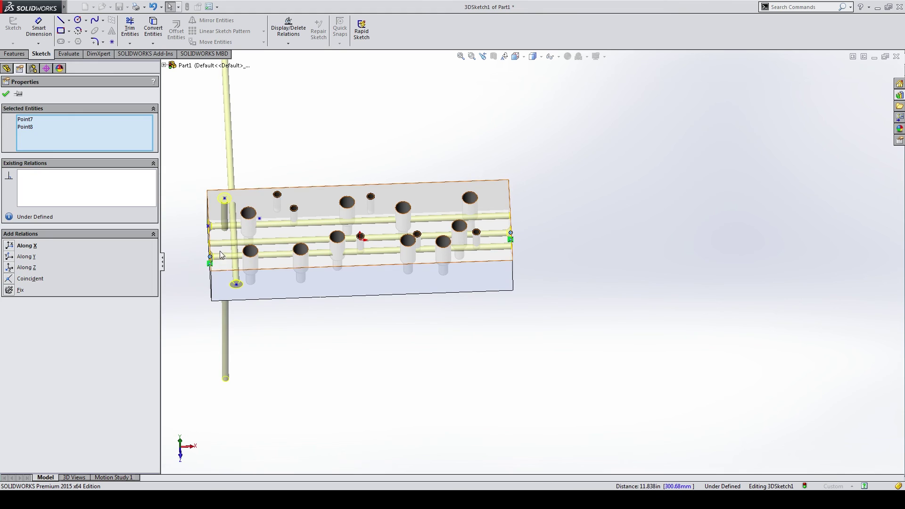
pyautogui.moveTo(210, 259); pyautogui.dragTo(146, 265, button='middle')
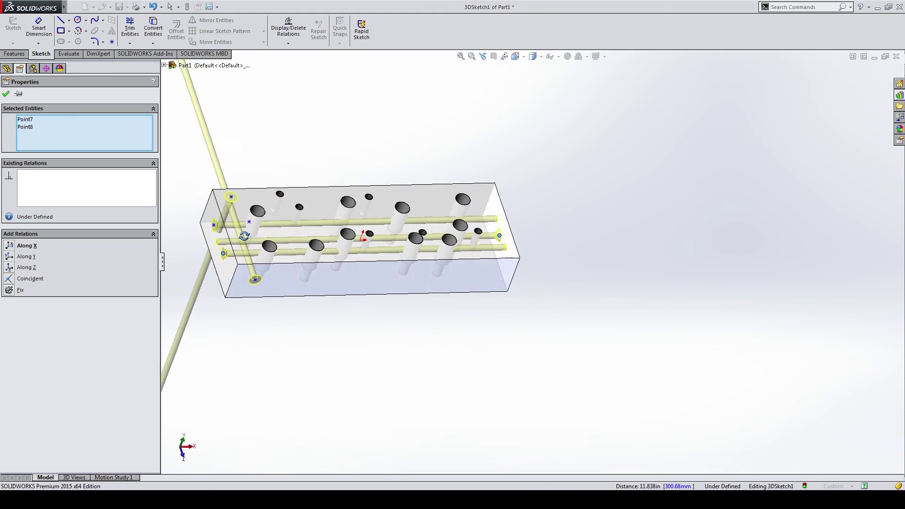
pyautogui.click(10, 246)
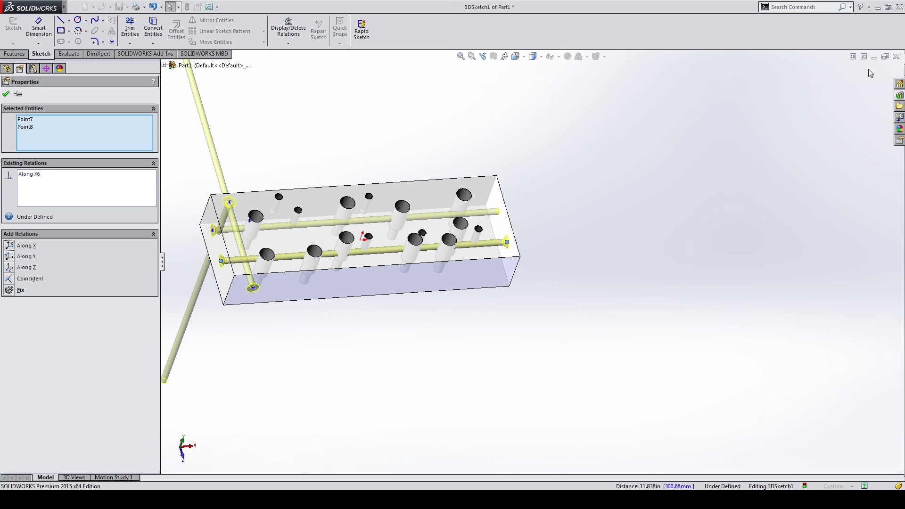
pyautogui.click(6, 94)
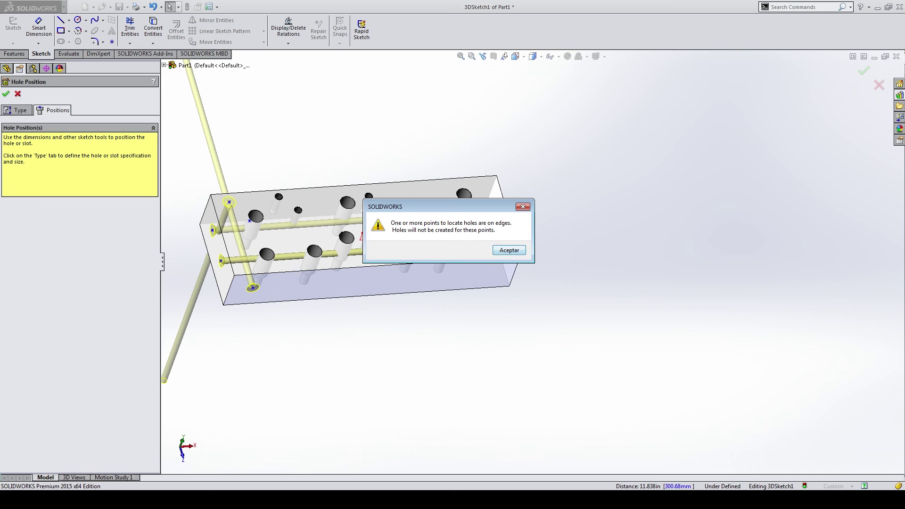
# Accept the on-edge warning to create the CSK for M6 countersunk side holes
pyautogui.press('Return')
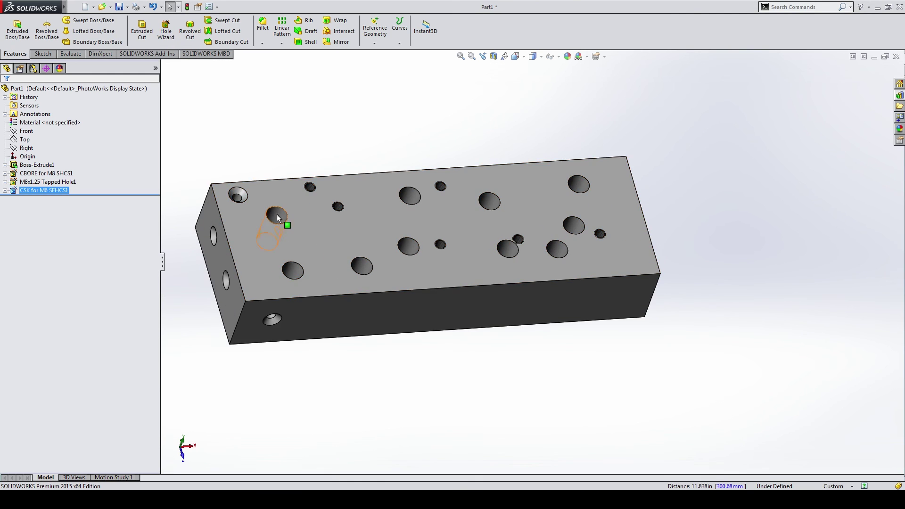
pyautogui.moveTo(276, 214)
pyautogui.mouseDown(button='middle')
pyautogui.moveTo(321, 317)
pyautogui.moveTo(264, 208)
pyautogui.mouseUp(button='middle')
pyautogui.scroll(-3, 409, 255)
pyautogui.moveTo(408, 256)
pyautogui.mouseDown(button='middle')
pyautogui.moveTo(453, 269)
pyautogui.moveTo(408, 207)
pyautogui.moveTo(322, 169)
pyautogui.mouseUp(button='middle')
pyautogui.scroll(-3, 336, 258)
pyautogui.scroll(-1, 361, 225)
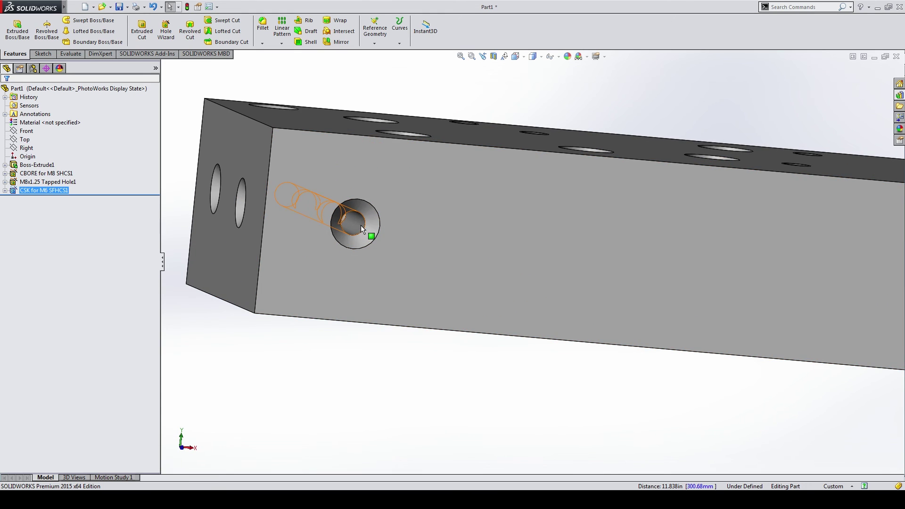
# Orbit and zoom around the plate to inspect the countersunk side holes
pyautogui.click(357, 223)
pyautogui.moveTo(318, 213); pyautogui.dragTo(383, 239, button='middle')
pyautogui.scroll(5, 304, 204)
pyautogui.moveTo(304, 204)
pyautogui.mouseDown(button='middle')
pyautogui.moveTo(338, 202)
pyautogui.moveTo(337, 190)
pyautogui.mouseUp(button='middle')
pyautogui.scroll(-2, 435, 179)
pyautogui.scroll(-3, 445, 203)
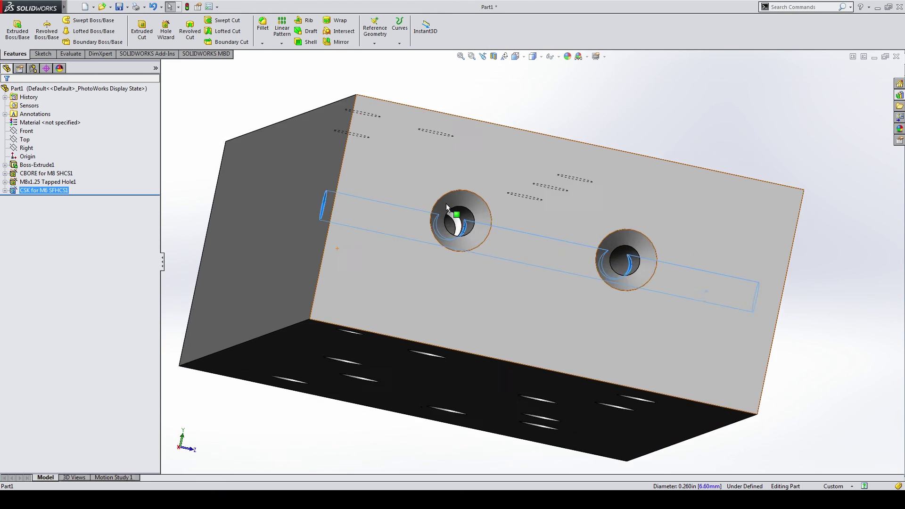
pyautogui.scroll(-1, 473, 217)
pyautogui.scroll(3, 472, 231)
pyautogui.moveTo(507, 265)
pyautogui.mouseDown(button='middle')
pyautogui.moveTo(397, 305)
pyautogui.moveTo(359, 349)
pyautogui.mouseUp(button='middle')
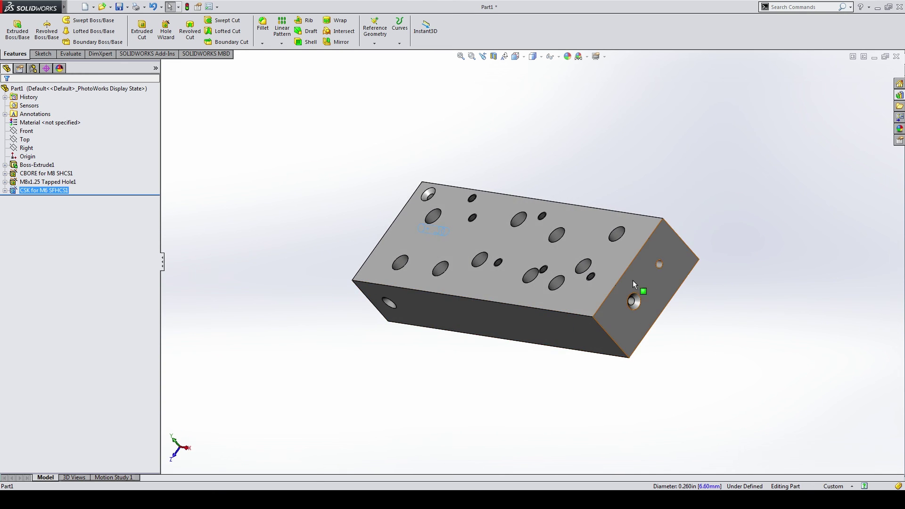
pyautogui.scroll(-2, 632, 280)
pyautogui.scroll(-3, 558, 290)
pyautogui.moveTo(513, 281)
pyautogui.mouseDown(button='middle')
pyautogui.moveTo(440, 269)
pyautogui.moveTo(413, 240)
pyautogui.moveTo(484, 285)
pyautogui.mouseUp(button='middle')
pyautogui.scroll(5, 448, 283)
pyautogui.scroll(-3, 448, 285)
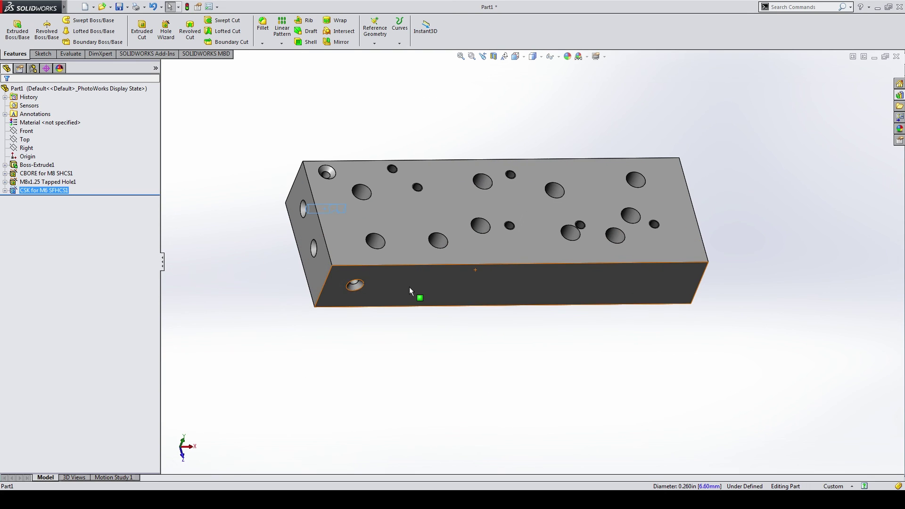
# Select the plate's end and top faces and switch to the Top view
pyautogui.click(409, 286)
pyautogui.click(306, 227)
pyautogui.moveTo(501, 182)
pyautogui.mouseDown(button='middle')
pyautogui.moveTo(527, 177)
pyautogui.moveTo(539, 244)
pyautogui.mouseUp(button='middle')
pyautogui.click(514, 169)
pyautogui.hotkey('ctrl', '5')
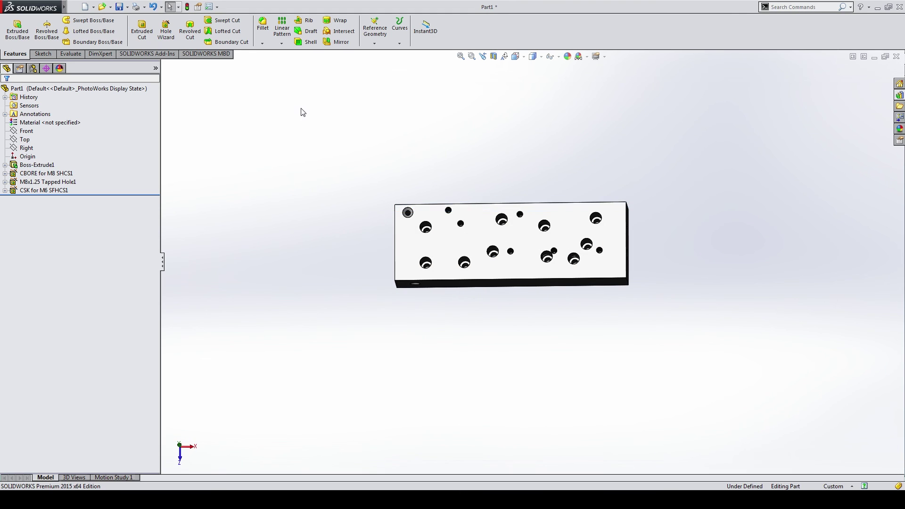
# Start a plain straight hole: ANSI Metric standard, Drill sizes type, Ø3.4 size
pyautogui.click(168, 24)
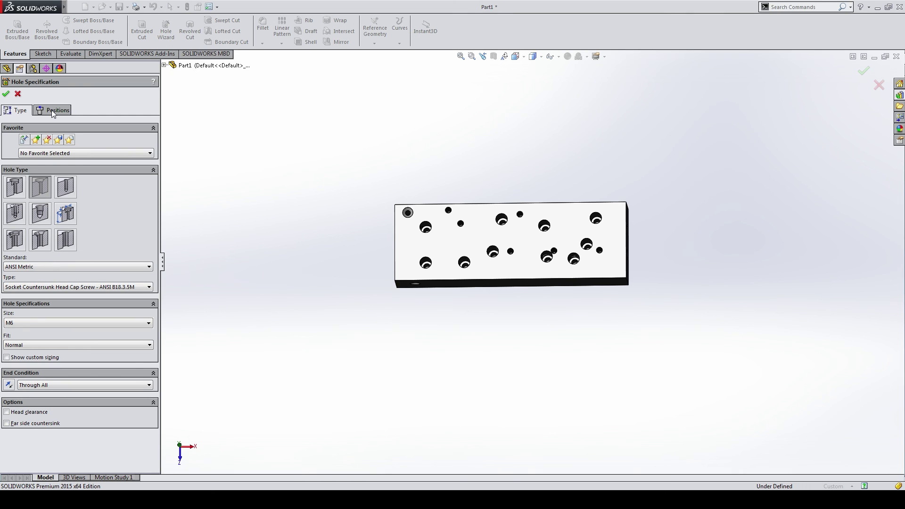
pyautogui.click(66, 189)
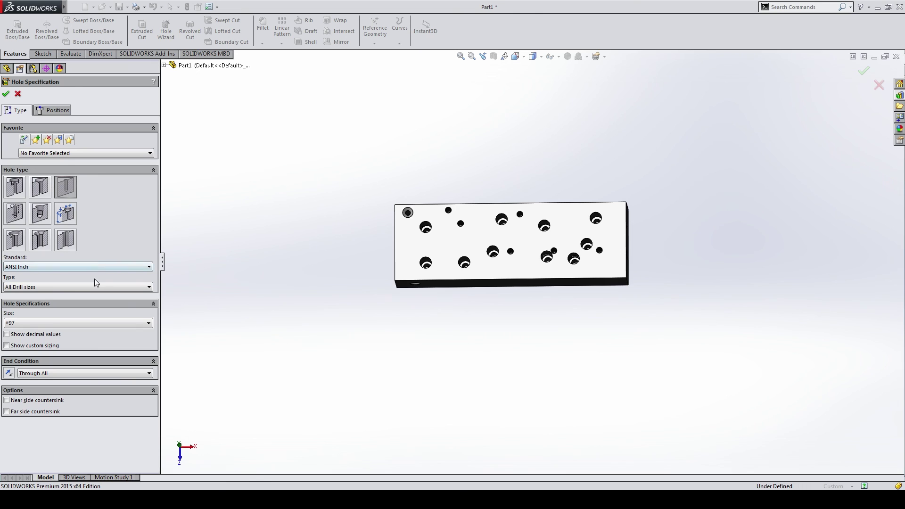
pyautogui.click(44, 266)
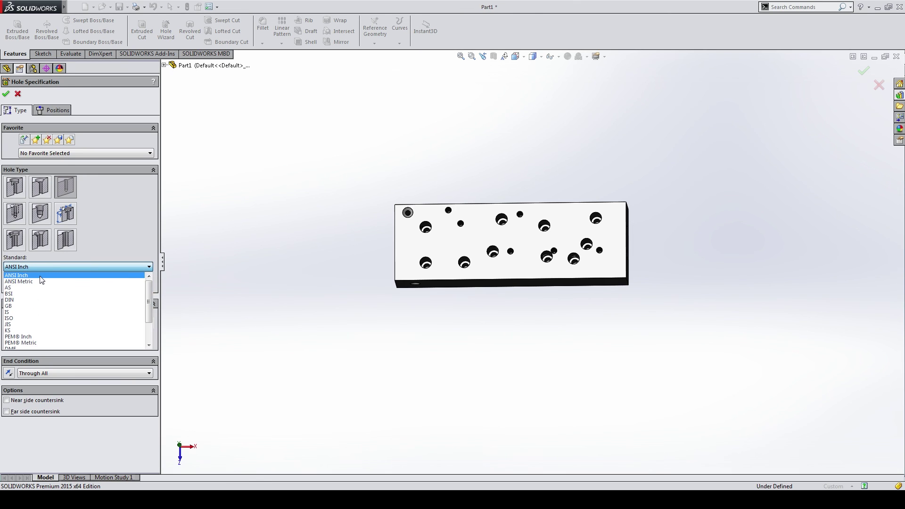
pyautogui.click(51, 279)
pyautogui.click(53, 287)
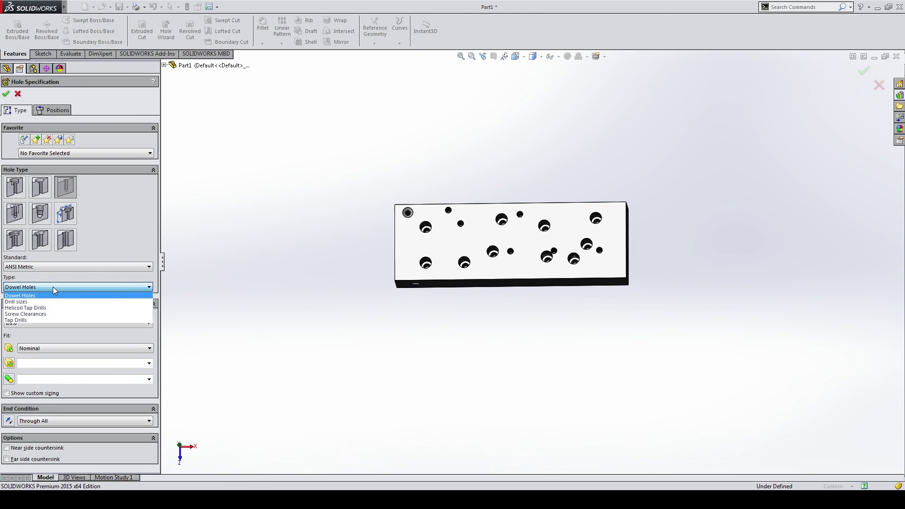
pyautogui.click(30, 302)
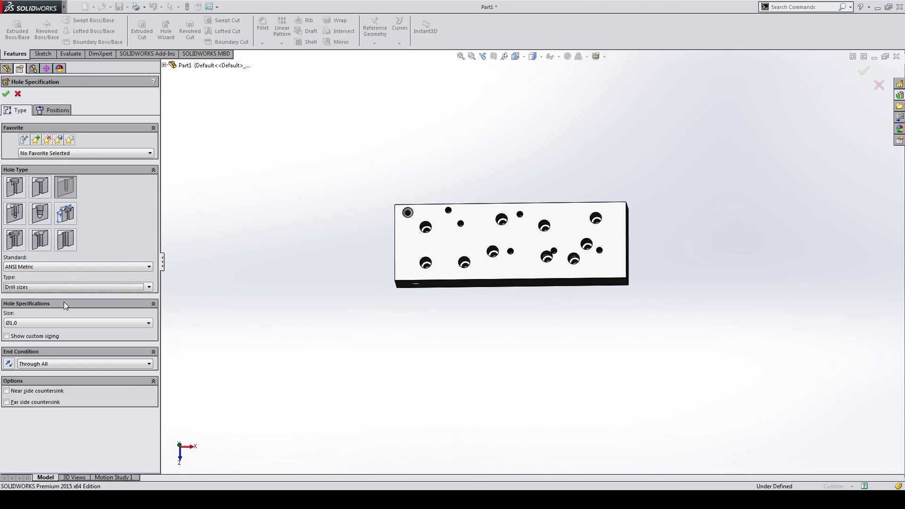
pyautogui.click(77, 323)
pyautogui.scroll(-5, 64, 339)
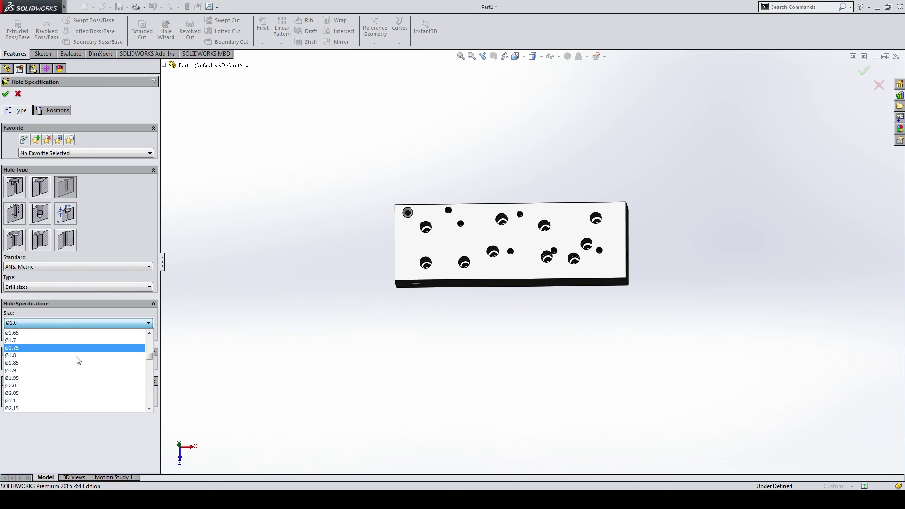
pyautogui.click(29, 356)
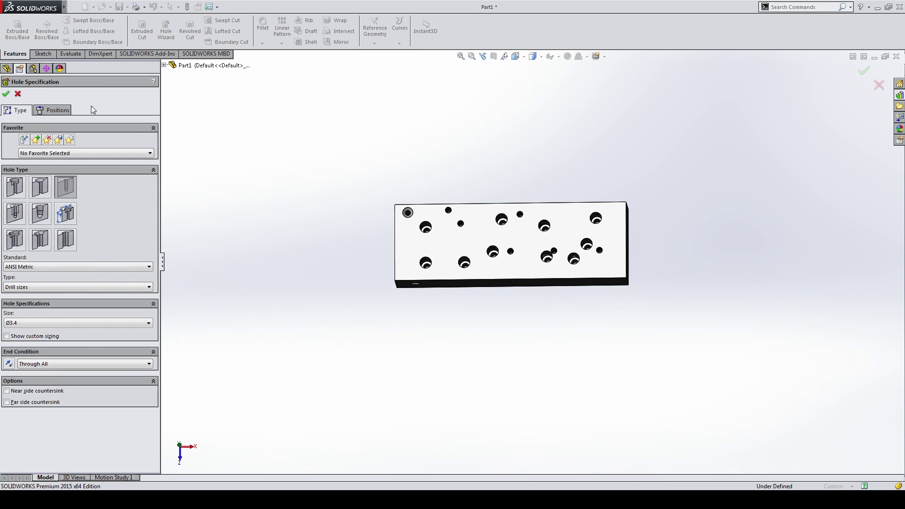
pyautogui.click(69, 110)
pyautogui.scroll(-3, 408, 236)
pyautogui.scroll(-2, 409, 236)
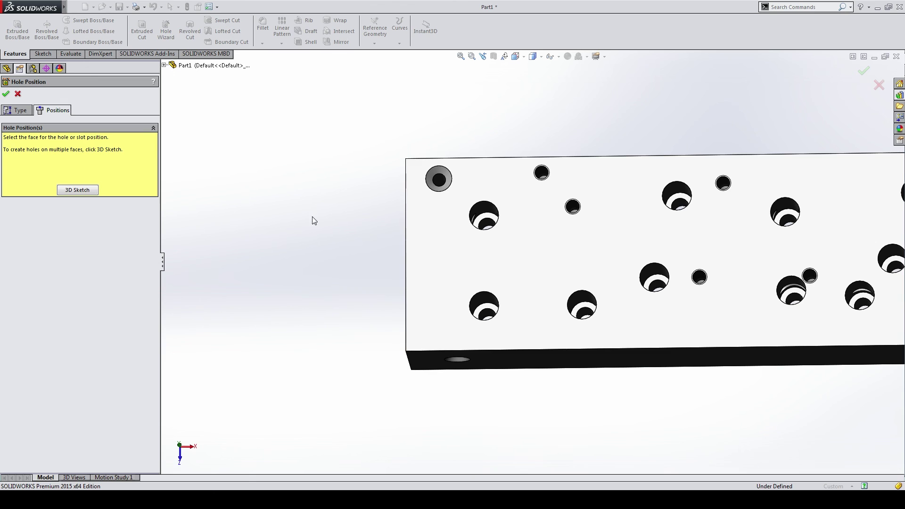
# Place the hole on the top face and change it to an M10 Screw Clearances hole
pyautogui.click(443, 260)
pyautogui.moveTo(427, 273); pyautogui.dragTo(459, 242, button='middle')
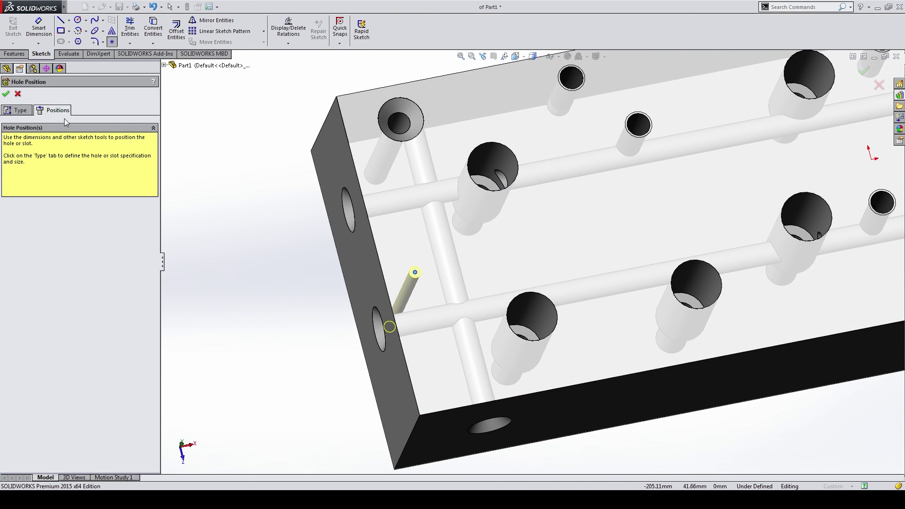
pyautogui.click(23, 111)
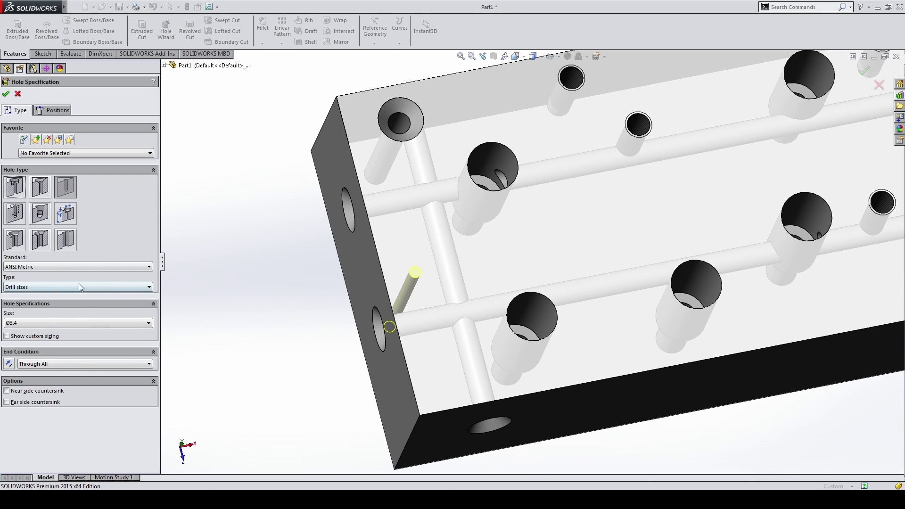
pyautogui.click(79, 285)
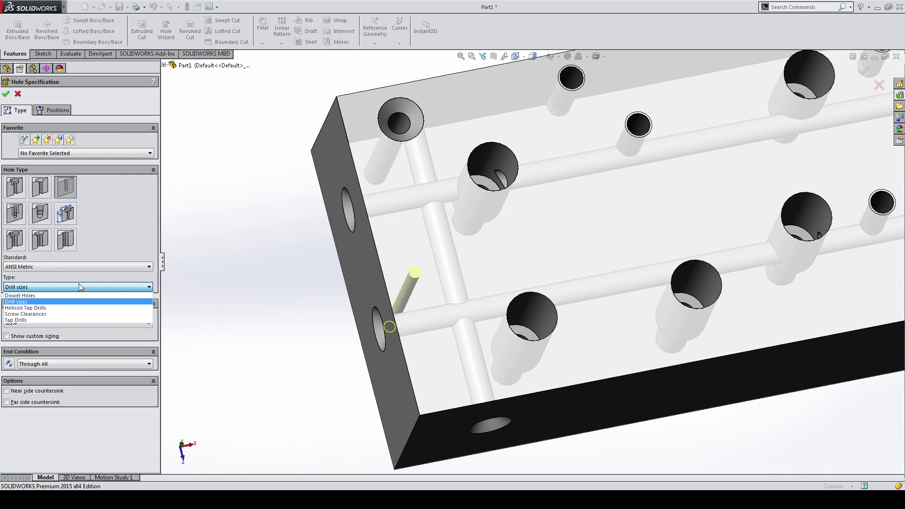
pyautogui.click(52, 315)
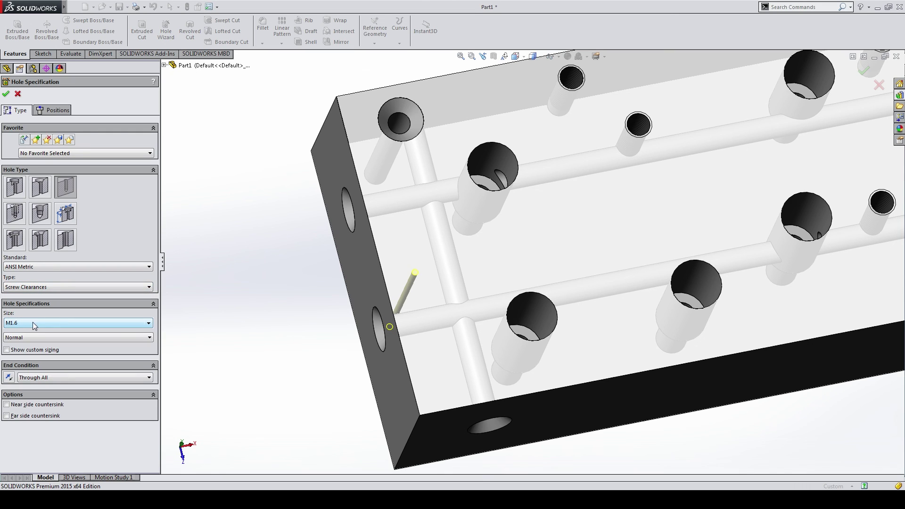
pyautogui.click(33, 322)
pyautogui.scroll(-2, 26, 373)
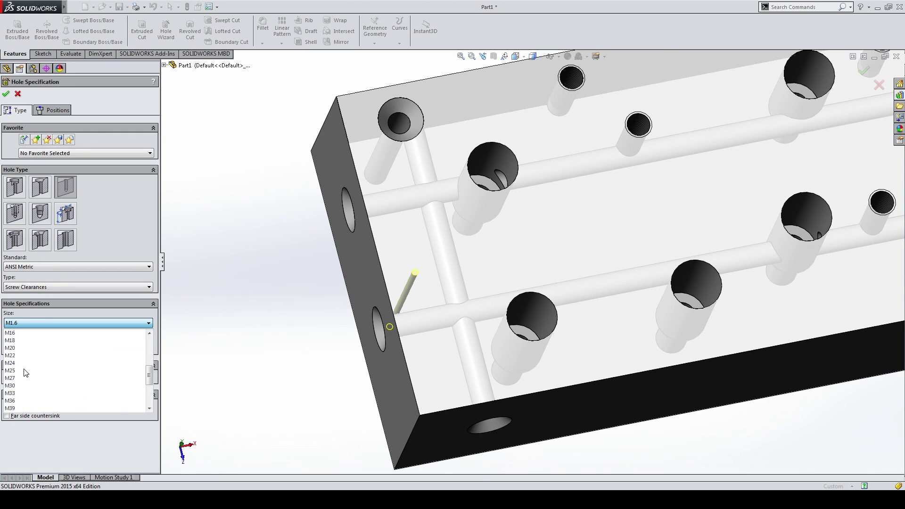
pyautogui.scroll(3, 24, 368)
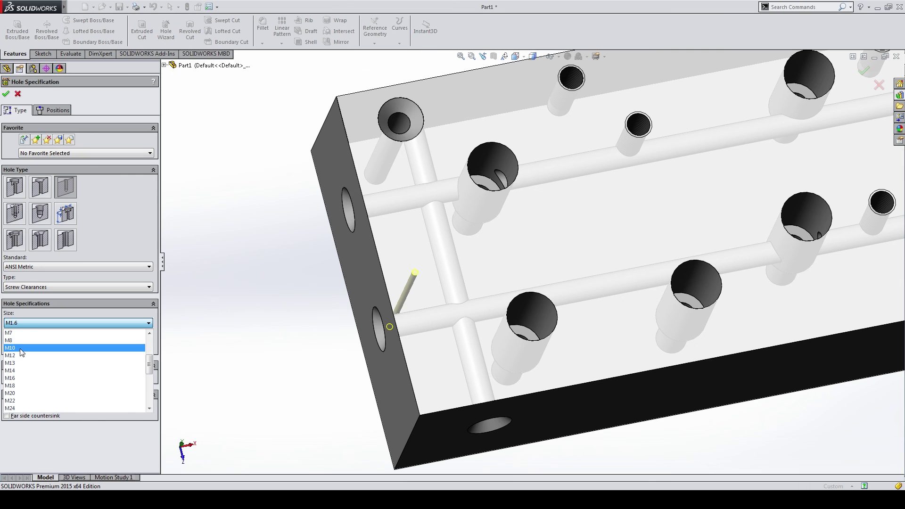
pyautogui.click(21, 349)
pyautogui.hotkey('ctrl', '8')
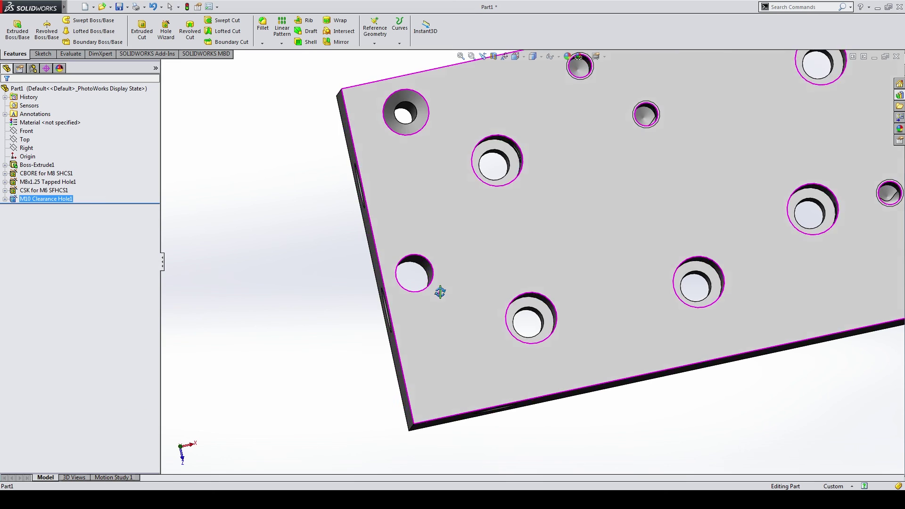
pyautogui.moveTo(441, 301)
pyautogui.mouseDown(button='middle')
pyautogui.moveTo(442, 268)
pyautogui.moveTo(479, 295)
pyautogui.mouseUp(button='middle')
pyautogui.click(421, 269)
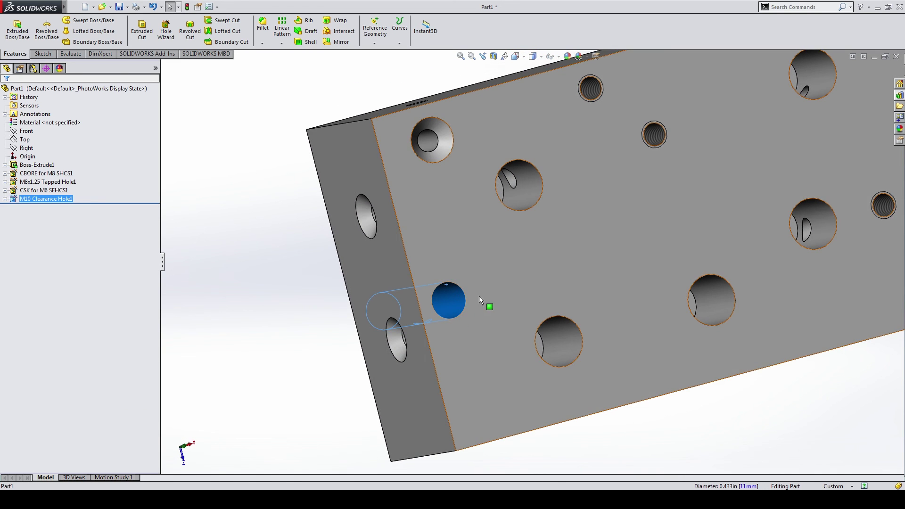
pyautogui.scroll(5, 545, 285)
pyautogui.scroll(3, 545, 284)
pyautogui.scroll(-2, 519, 290)
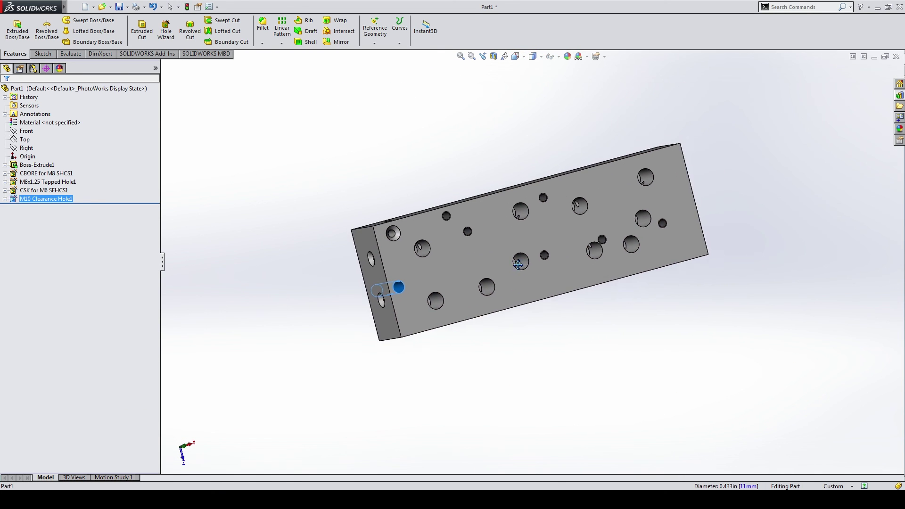
pyautogui.scroll(-2, 492, 294)
pyautogui.moveTo(491, 295)
pyautogui.mouseDown(button='middle')
pyautogui.moveTo(541, 264)
pyautogui.moveTo(495, 194)
pyautogui.moveTo(471, 206)
pyautogui.moveTo(512, 269)
pyautogui.moveTo(513, 303)
pyautogui.mouseUp(button='middle')
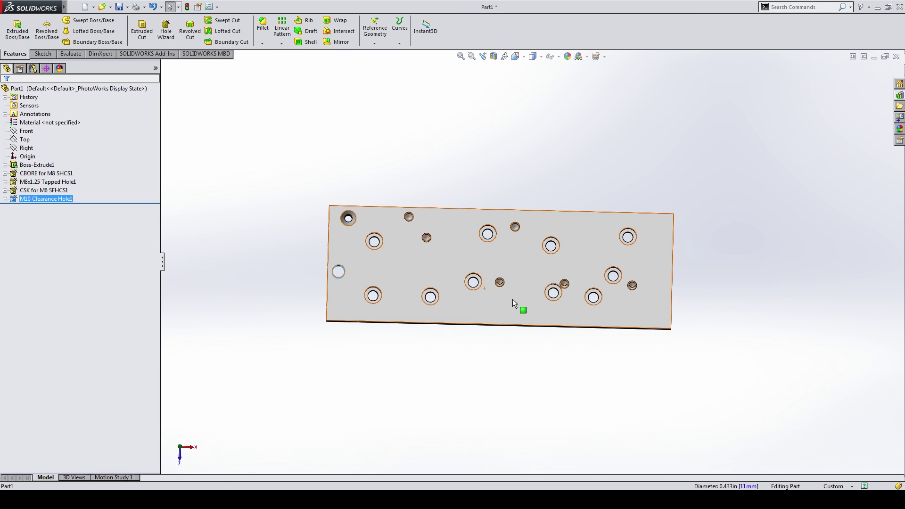